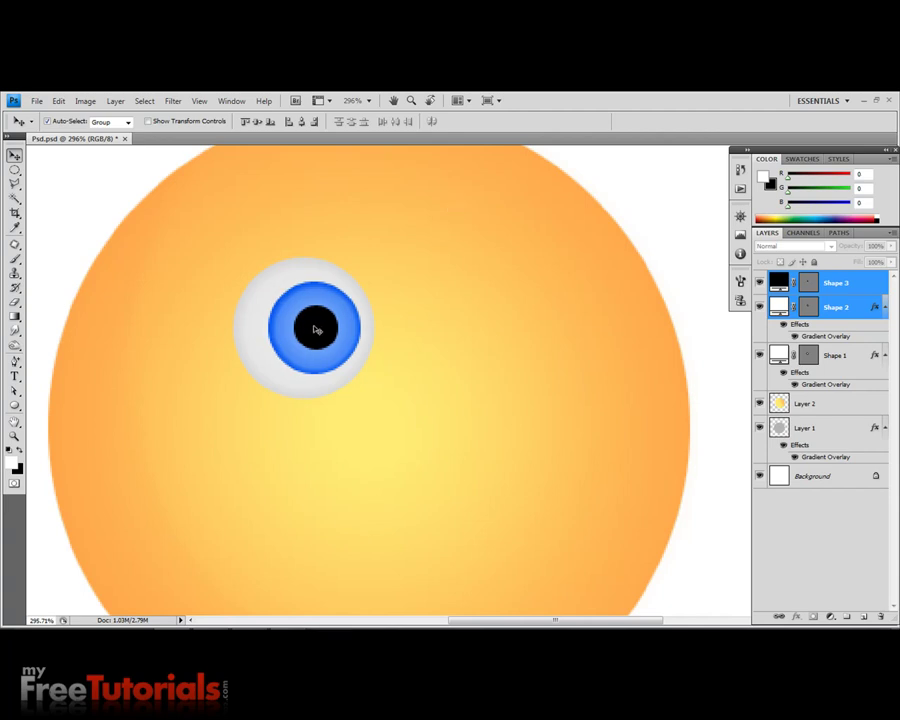
- Scale the black Shape 3 pupil up to about 113% inside the blue iris
key(ctrl+t)
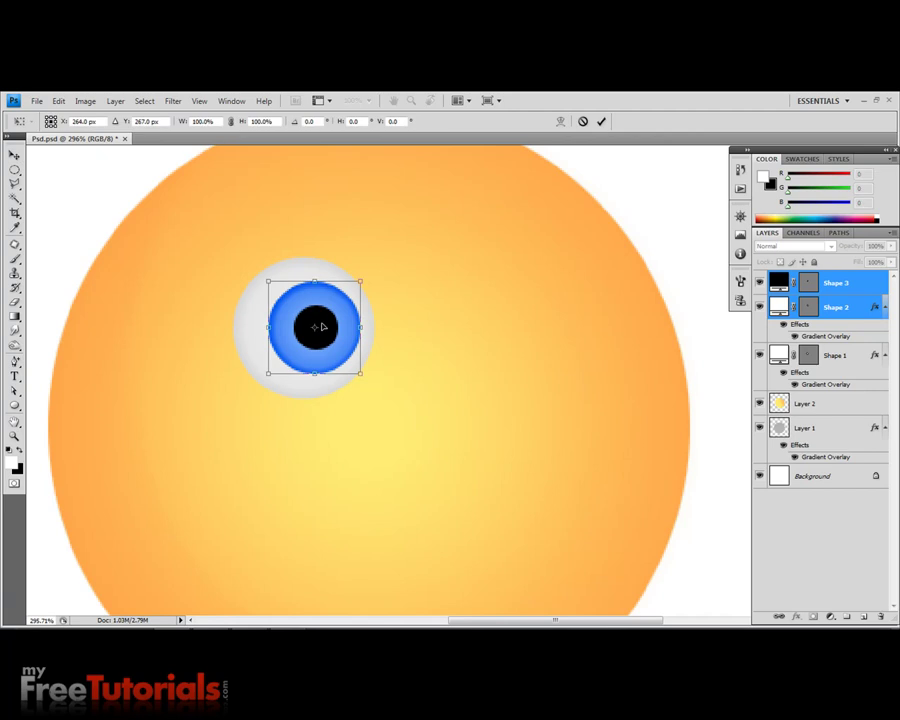
key(Return)
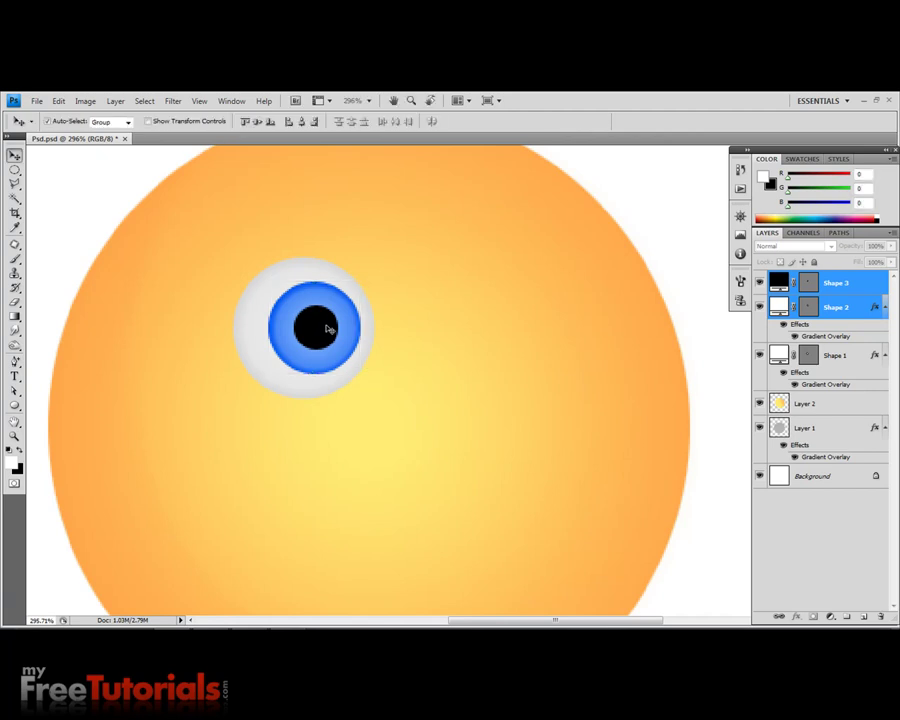
click(830, 283)
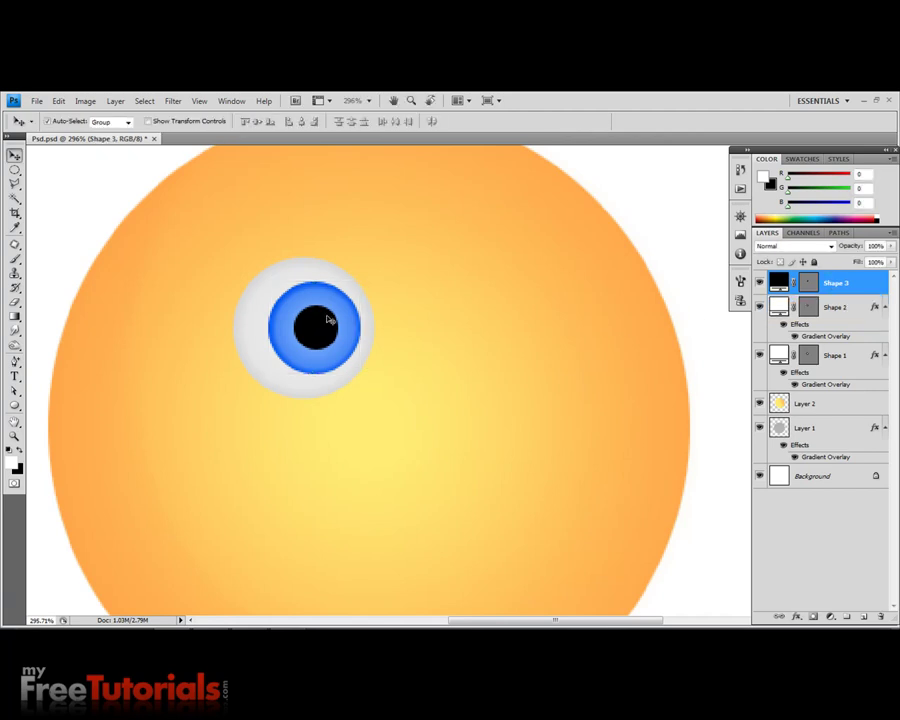
key(ctrl+t)
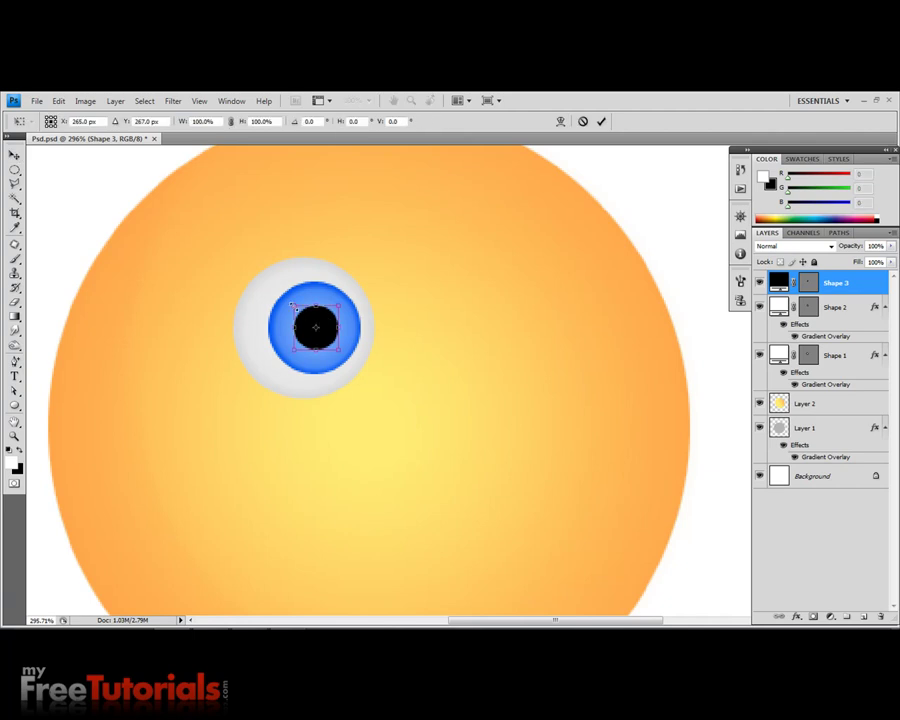
drag(292, 305, 286, 300)
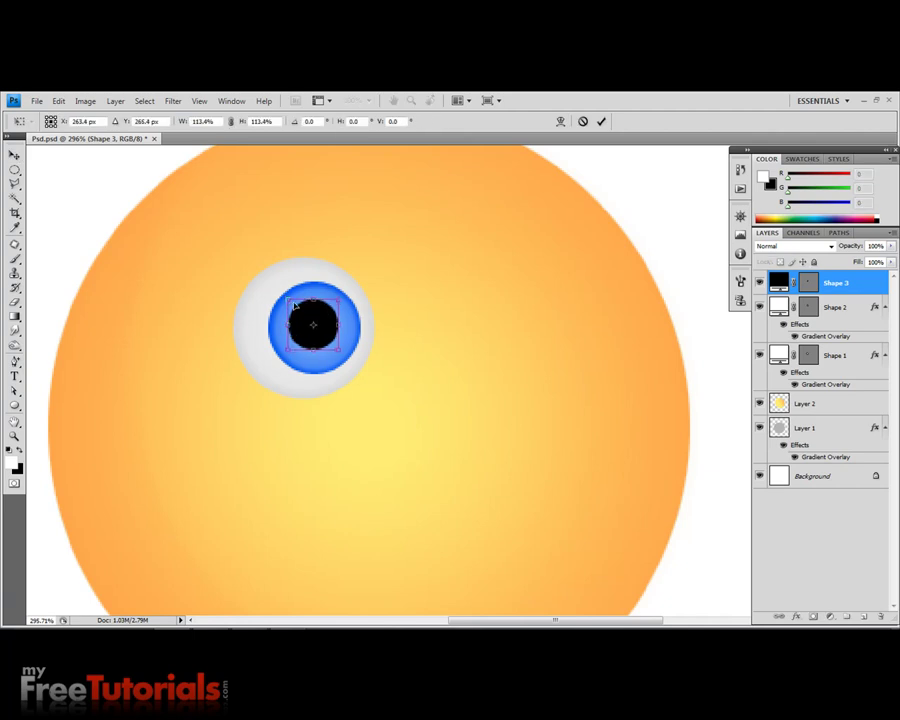
key(Return)
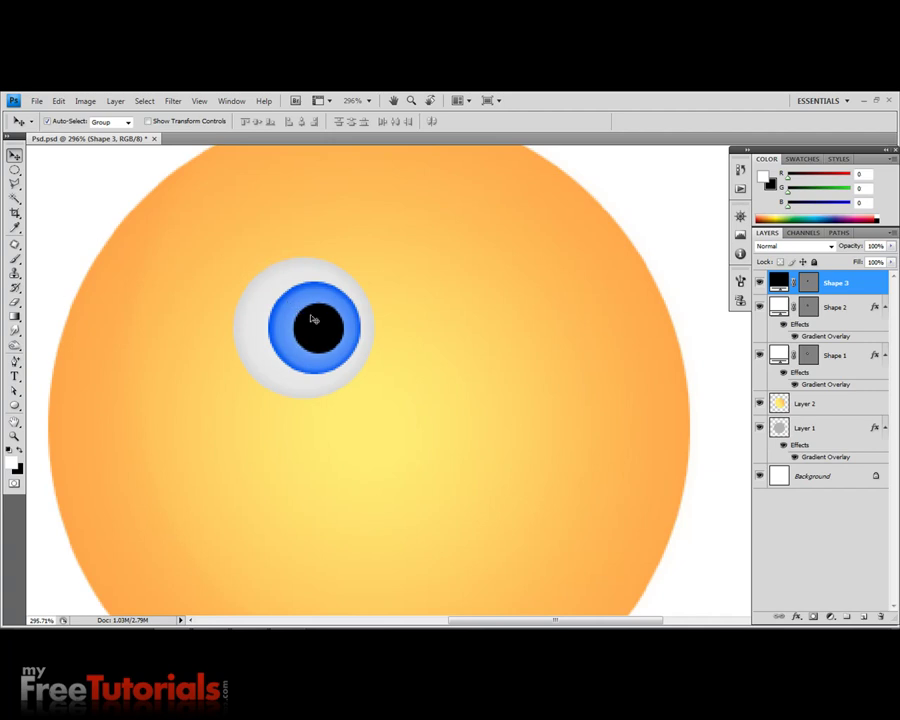
- Draw a small white ellipse highlight at the pupil's upper right, undoing an extra second dot
click(15, 406)
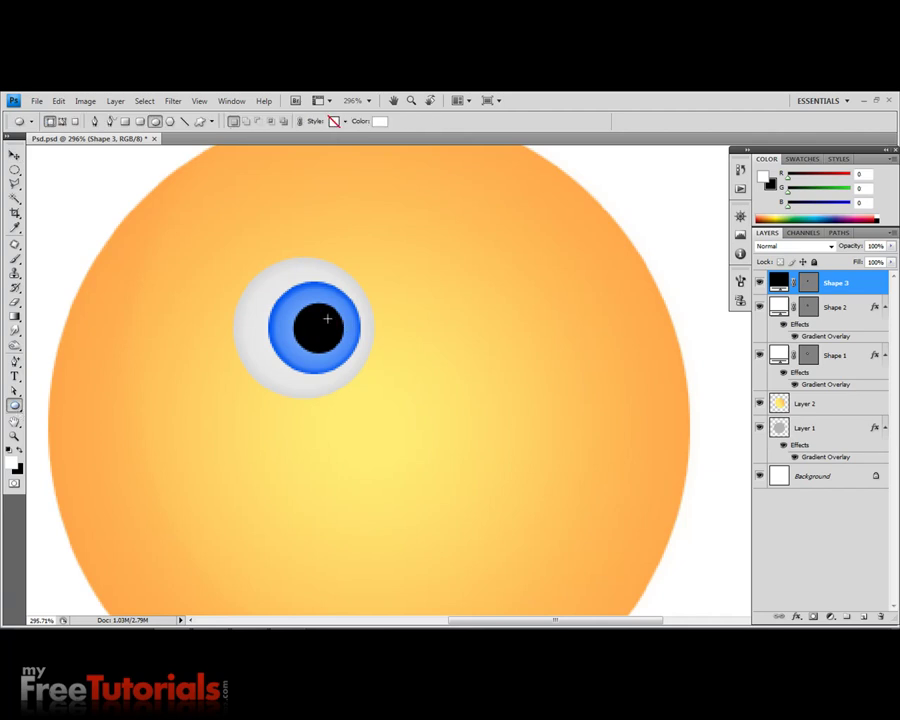
drag(328, 310, 341, 322)
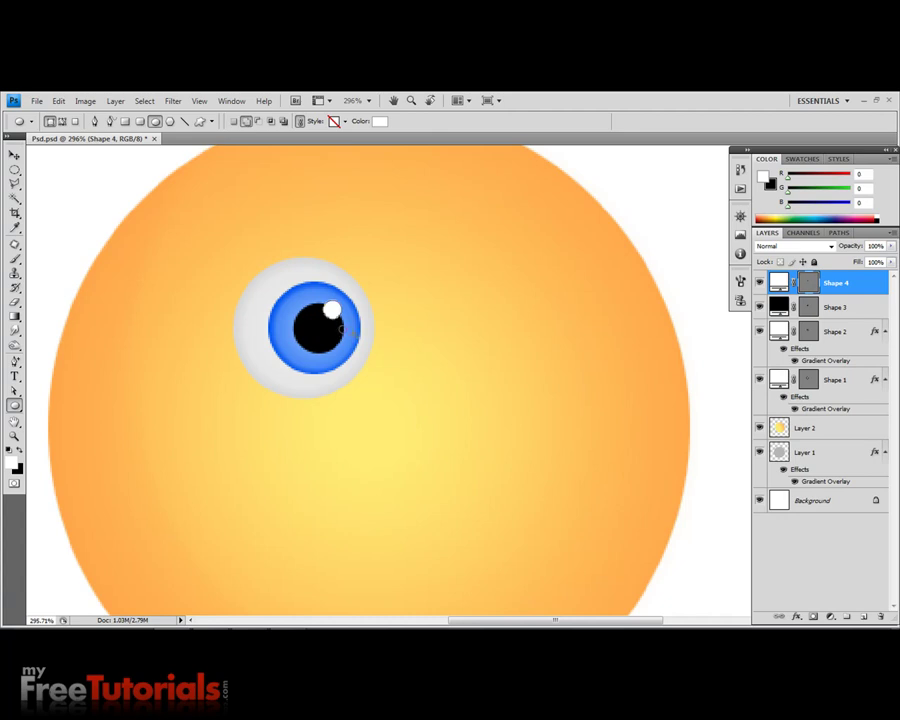
drag(352, 337, 351, 337)
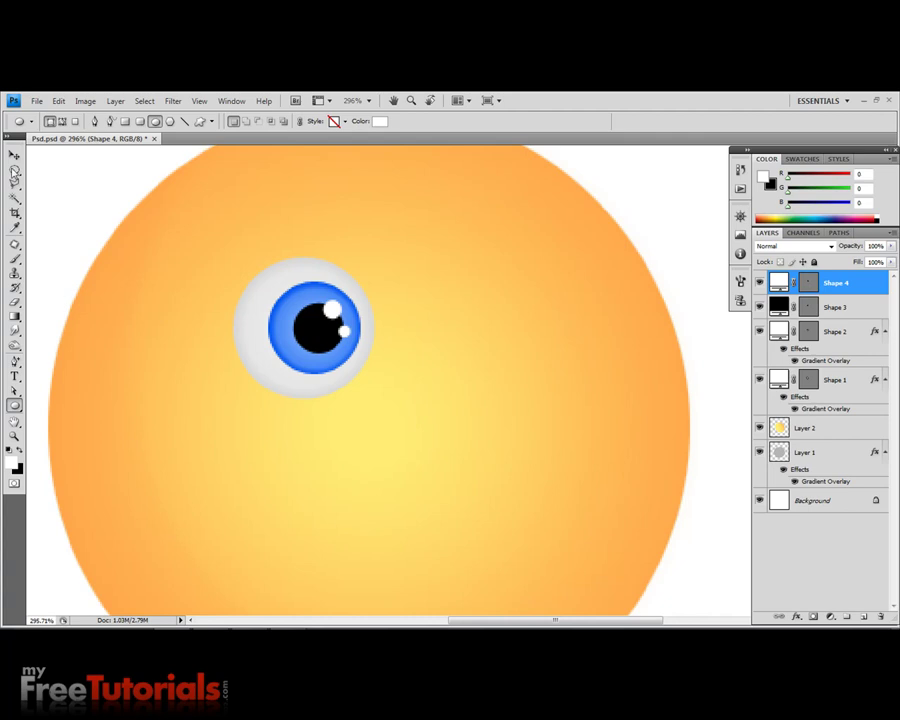
click(14, 155)
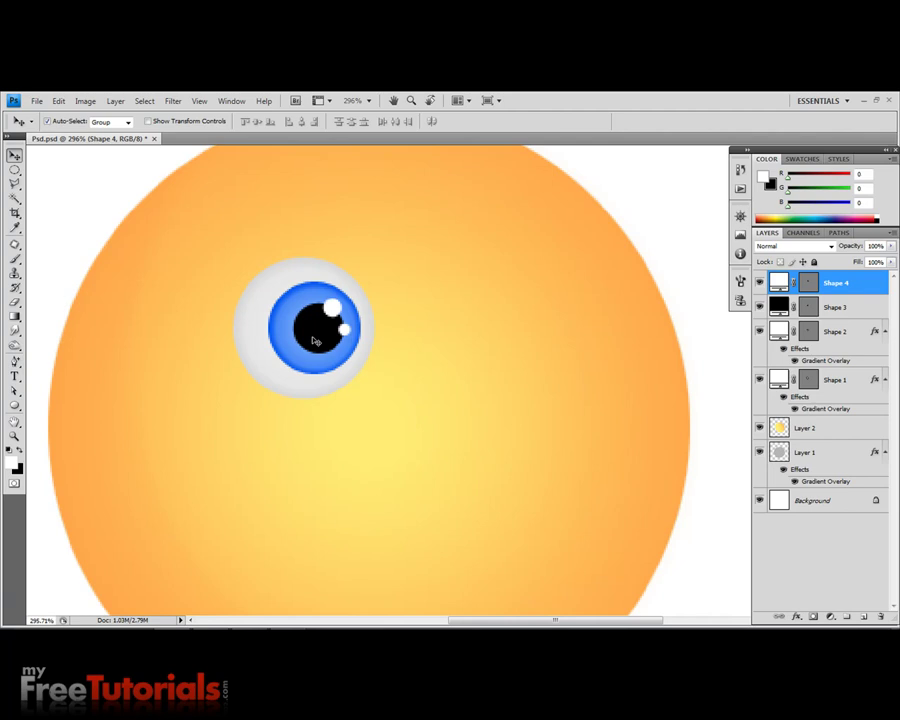
key(ctrl+z)
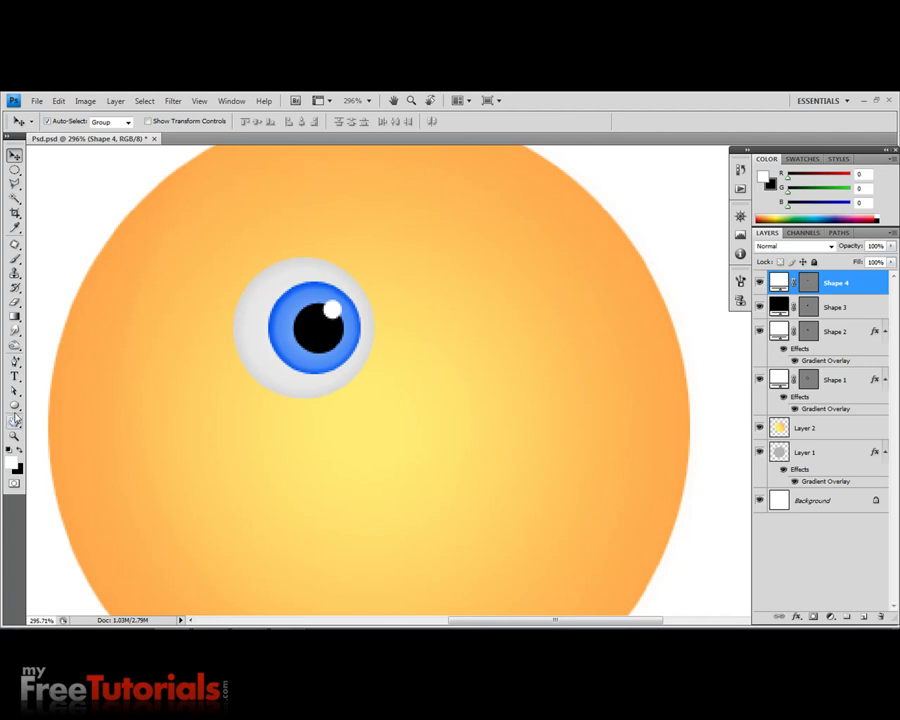
click(14, 405)
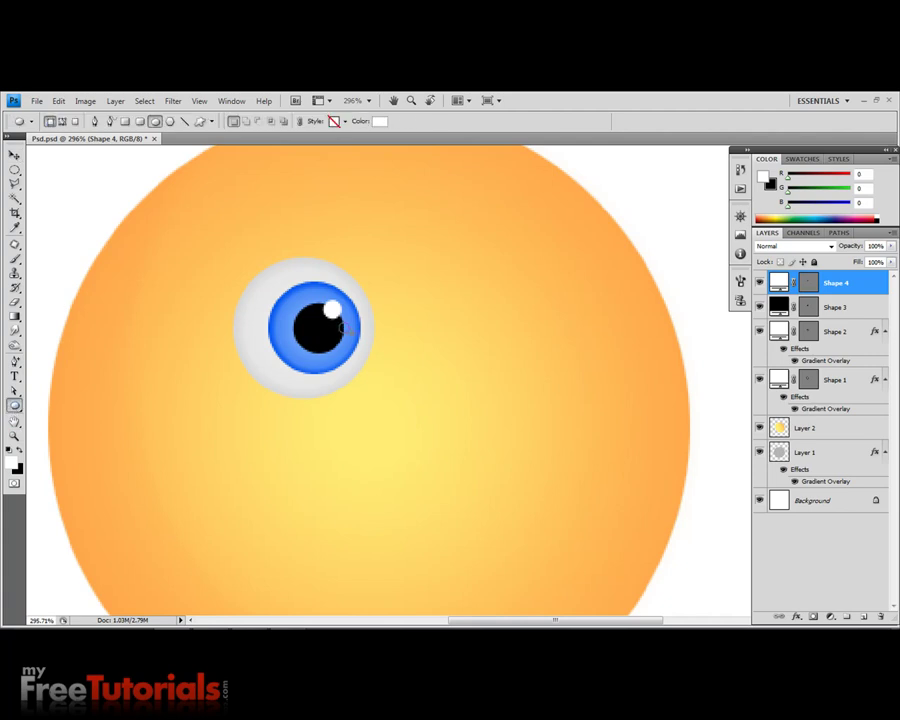
- Draw a small lower-right highlight and enlarge the upper highlight Shape 4 to about 122%
drag(340, 322, 351, 334)
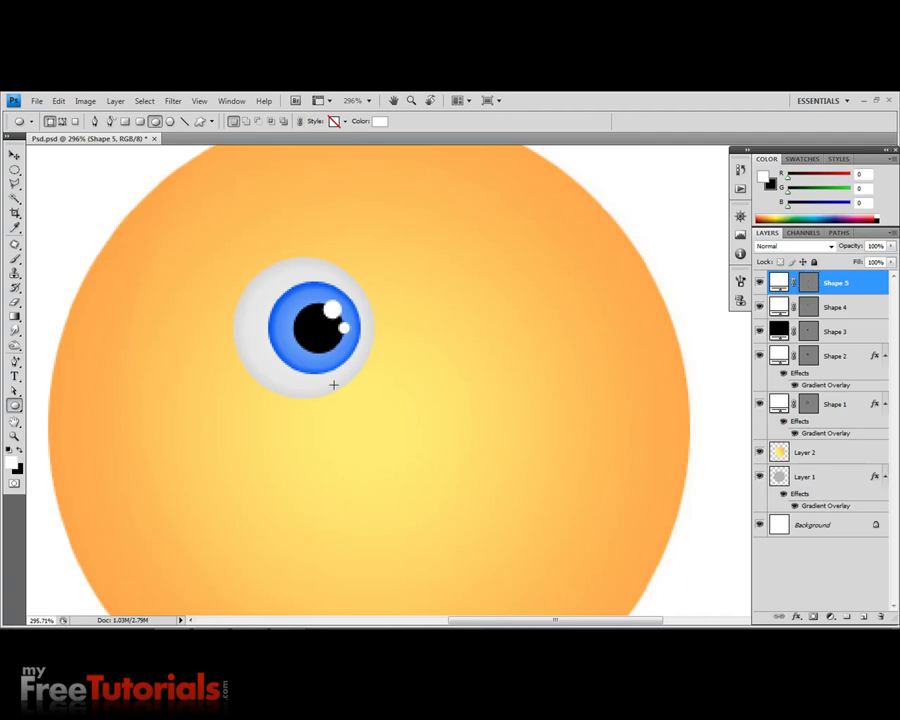
key(v)
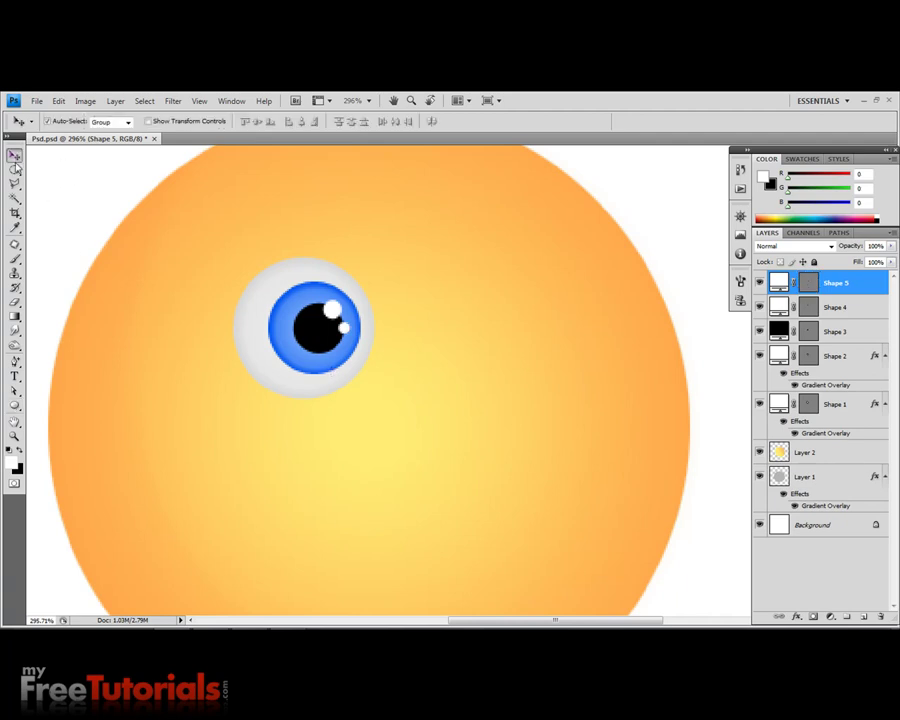
key(alt+bracketleft)
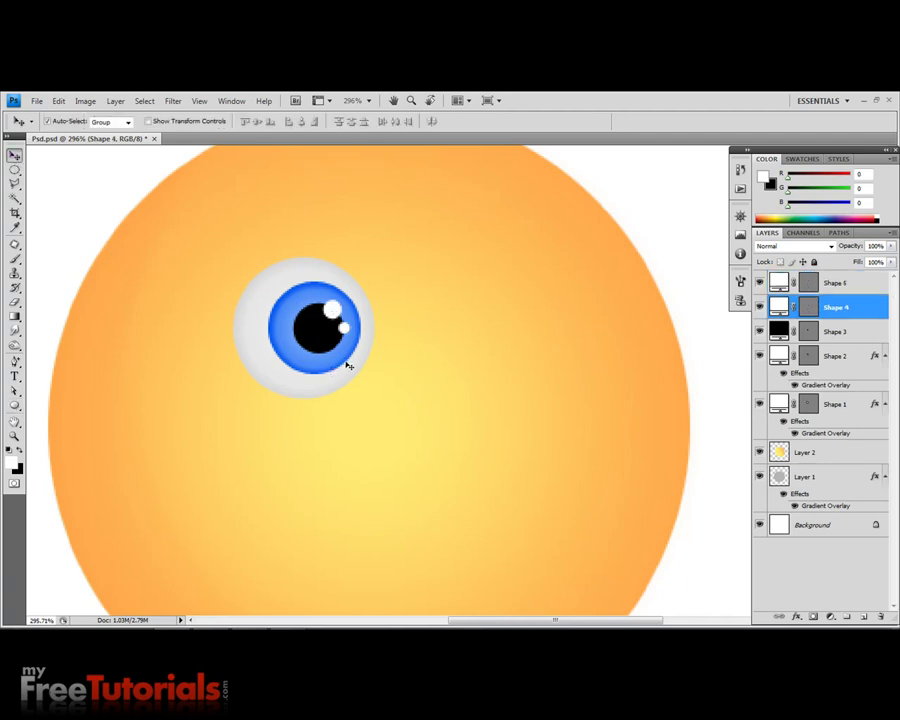
key(ctrl+t)
drag(324, 318, 317, 322)
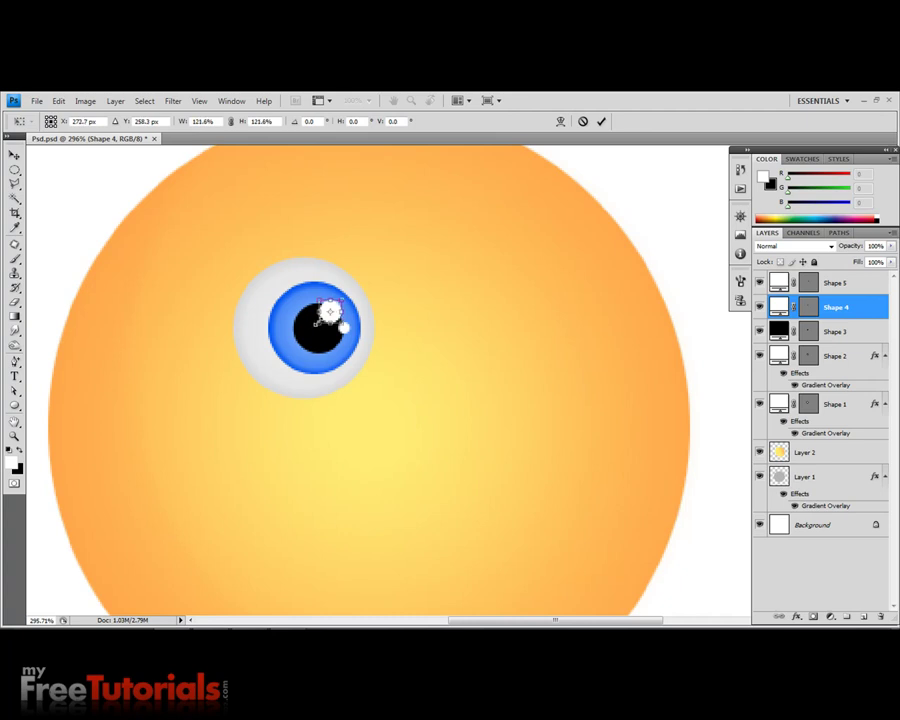
key(Return)
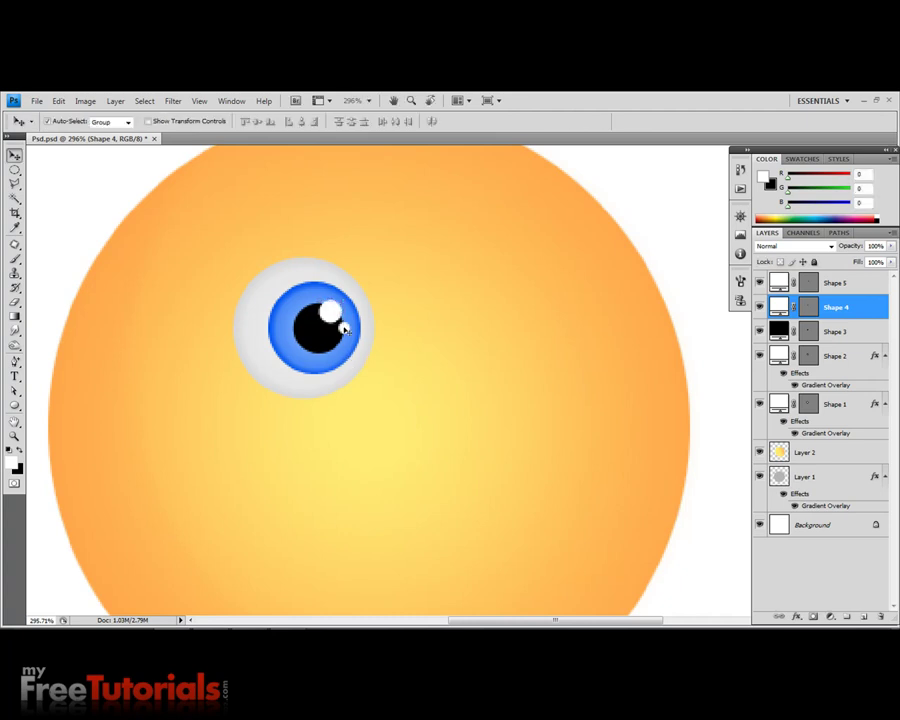
- Nudge the small highlight left and down, enlarge it to about 119%, then enlarge Shape 4 further
click(343, 326)
key(Left)
key(Down)
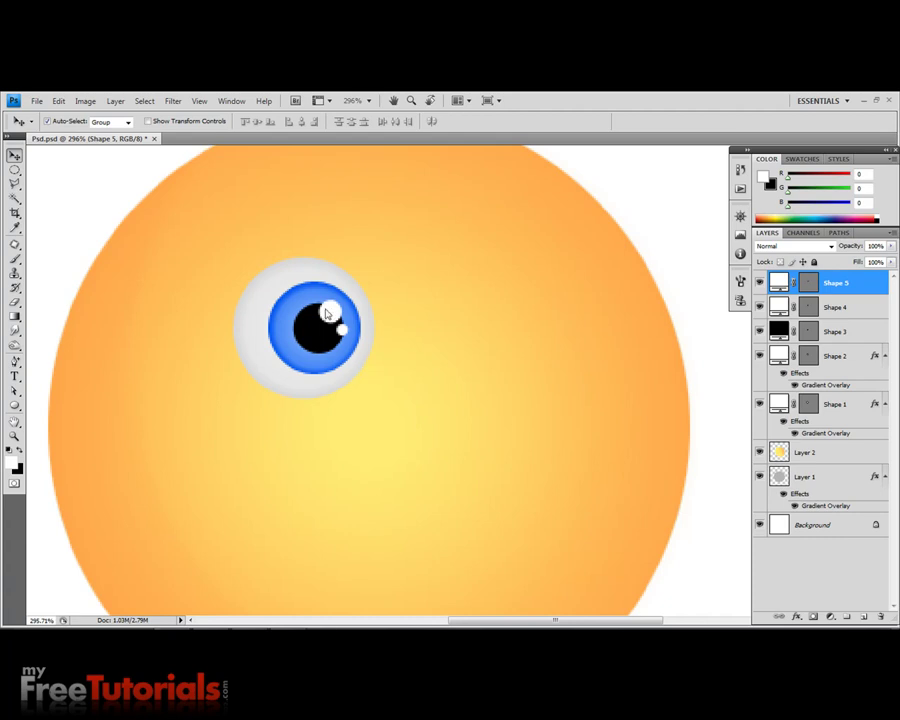
key(ctrl+t)
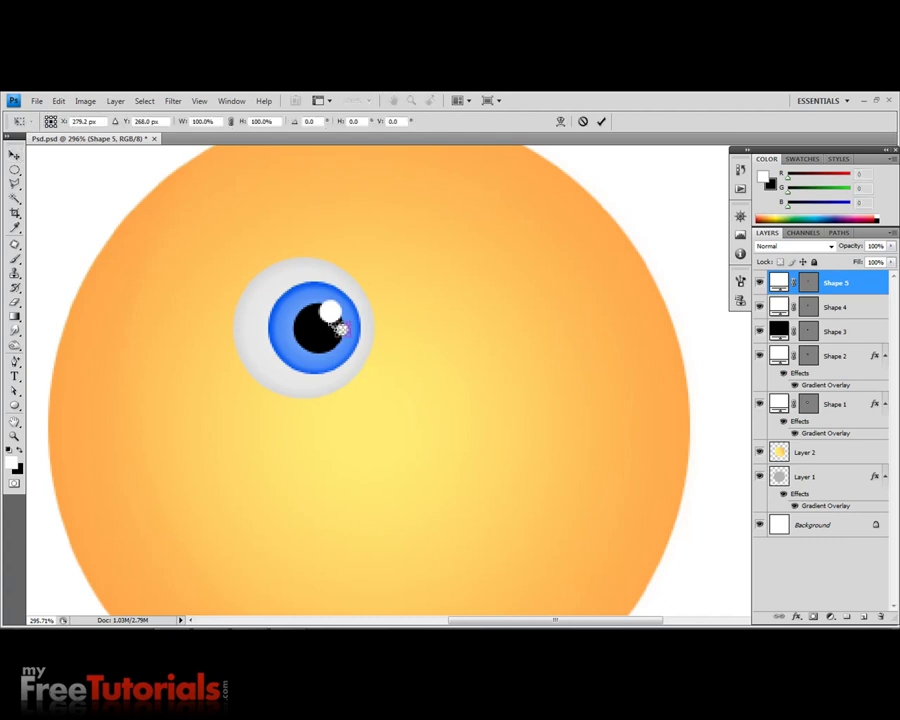
drag(341, 331, 337, 335)
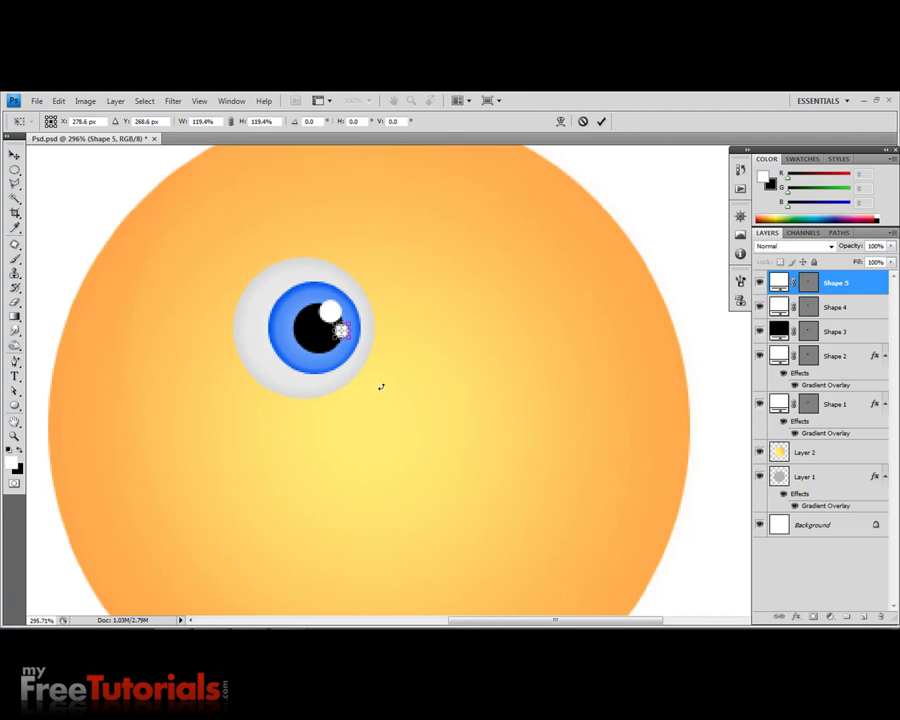
key(Return)
key(alt+bracketleft)
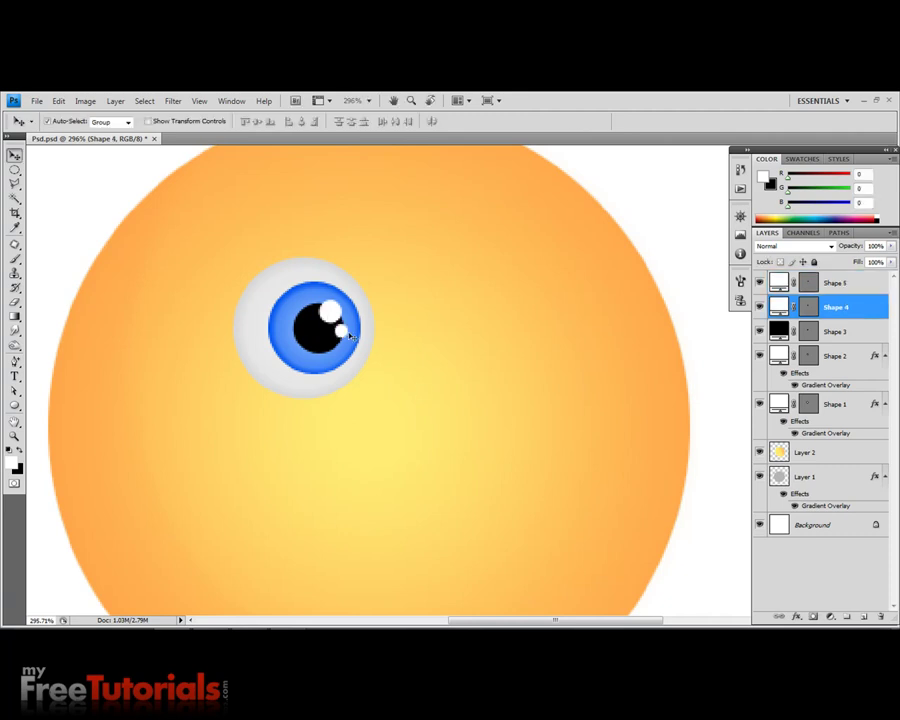
key(ctrl+t)
drag(341, 322, 345, 327)
key(Return)
- Duplicate the Shape 1 eye-white layer and move Shape 1 copy beneath Shape 1
click(353, 395)
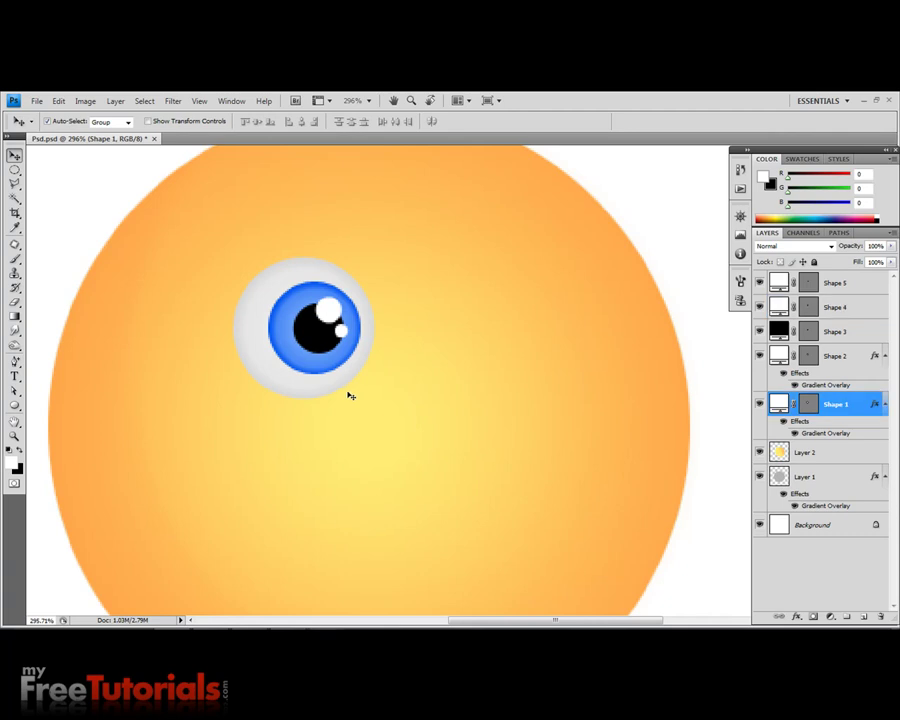
right_click(855, 410)
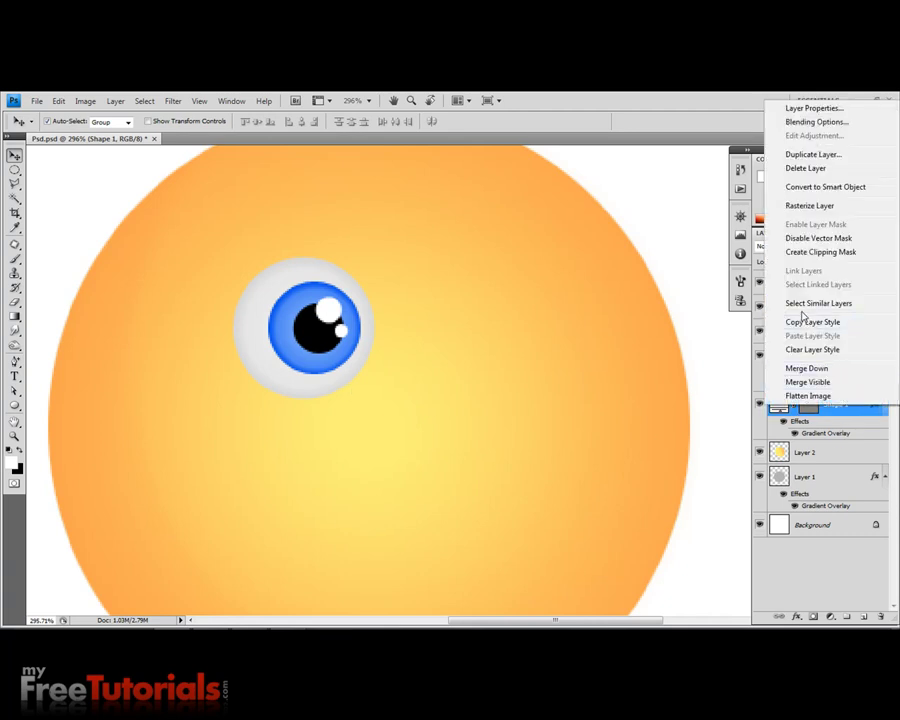
click(794, 155)
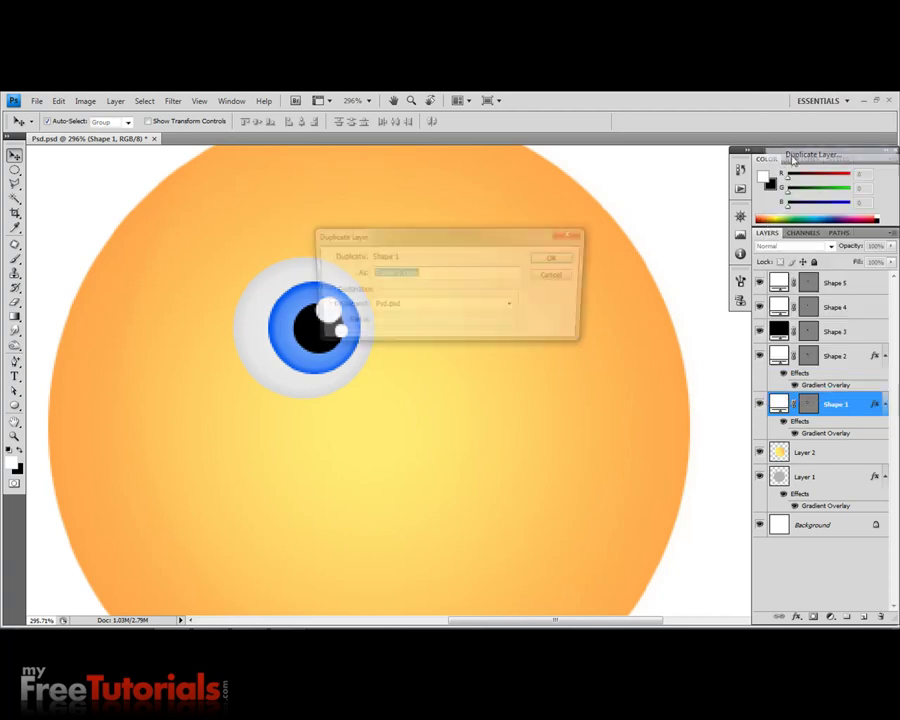
click(561, 257)
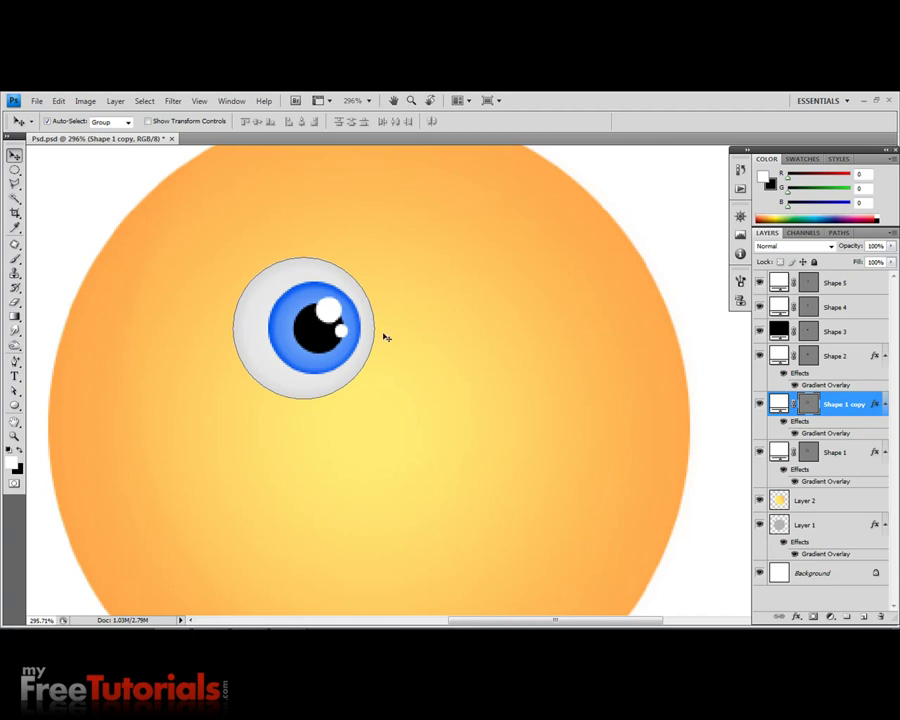
key(shift+Up)
key(Down)
key(Down)
key(Down)
key(Down)
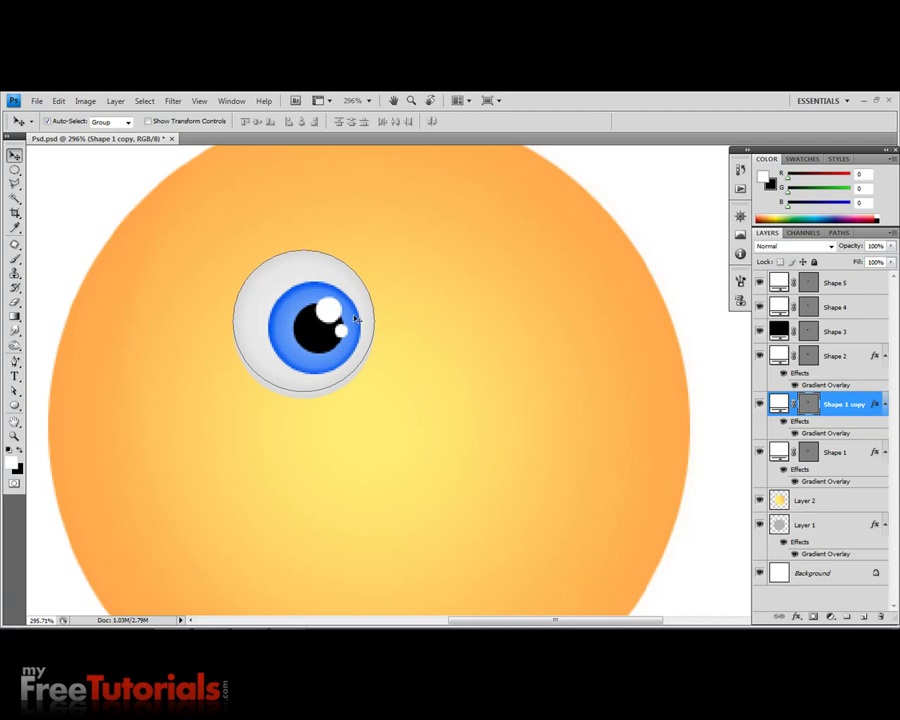
drag(848, 402, 845, 482)
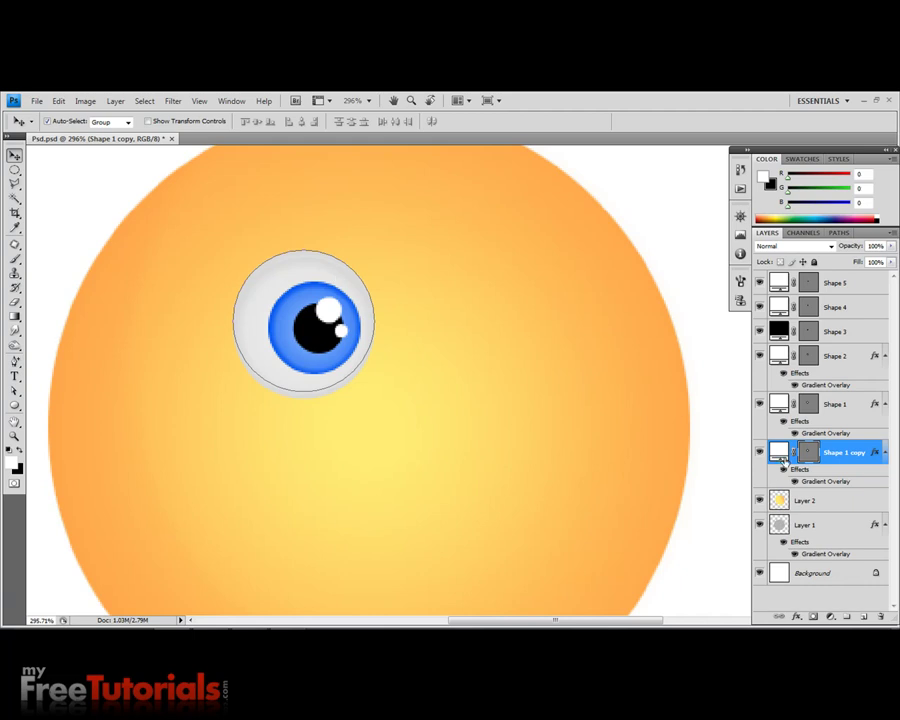
click(795, 483)
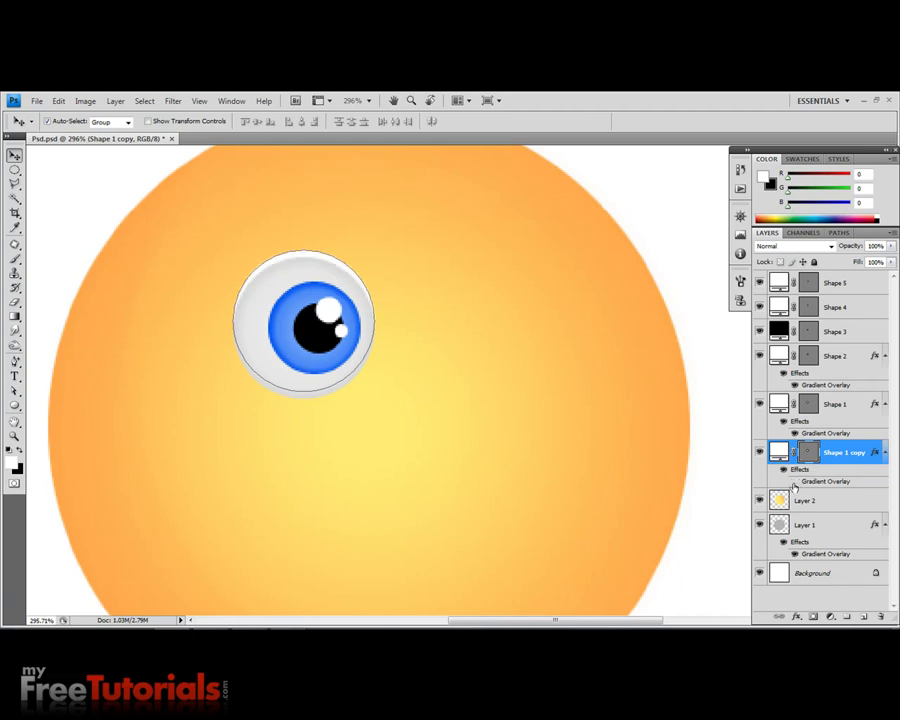
- Change the Shape 1 copy fill colour to light orange ffa537
double_click(779, 452)
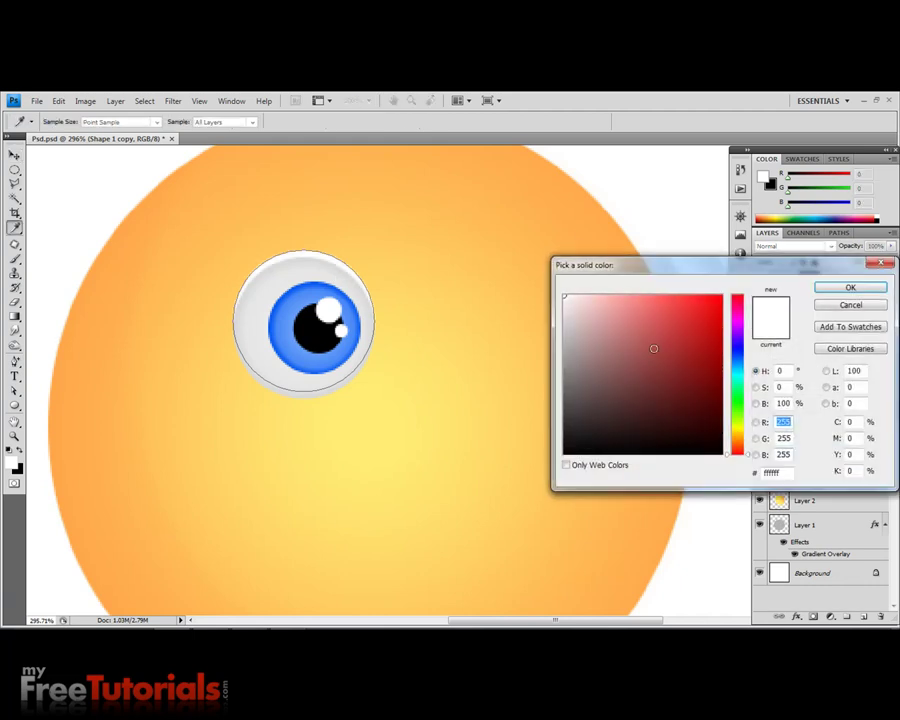
click(578, 190)
click(555, 198)
click(538, 199)
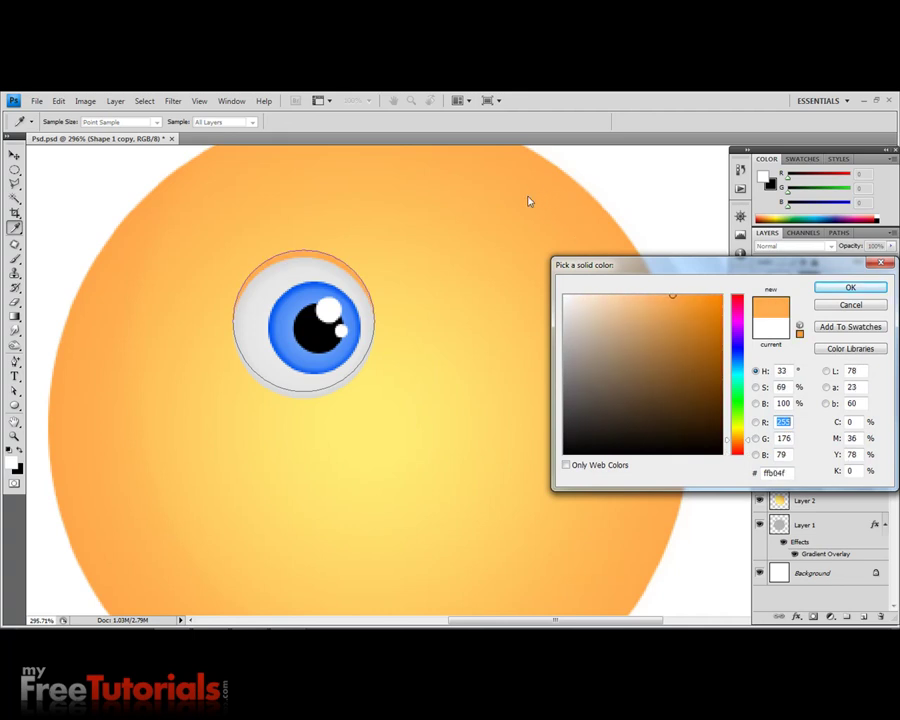
click(659, 296)
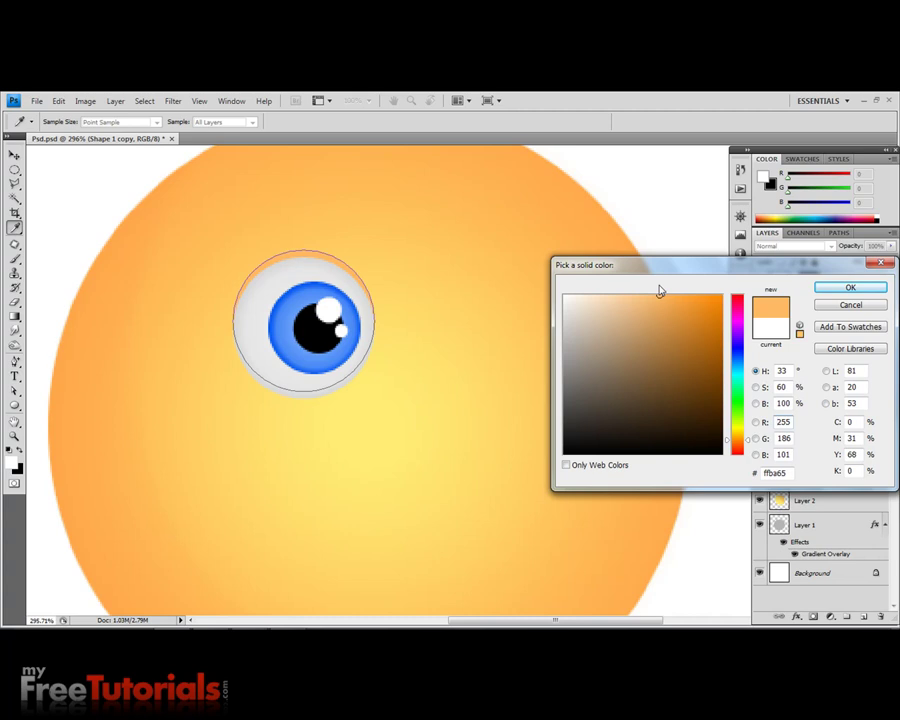
click(664, 298)
drag(663, 299, 661, 289)
click(673, 294)
drag(673, 294, 702, 296)
click(688, 296)
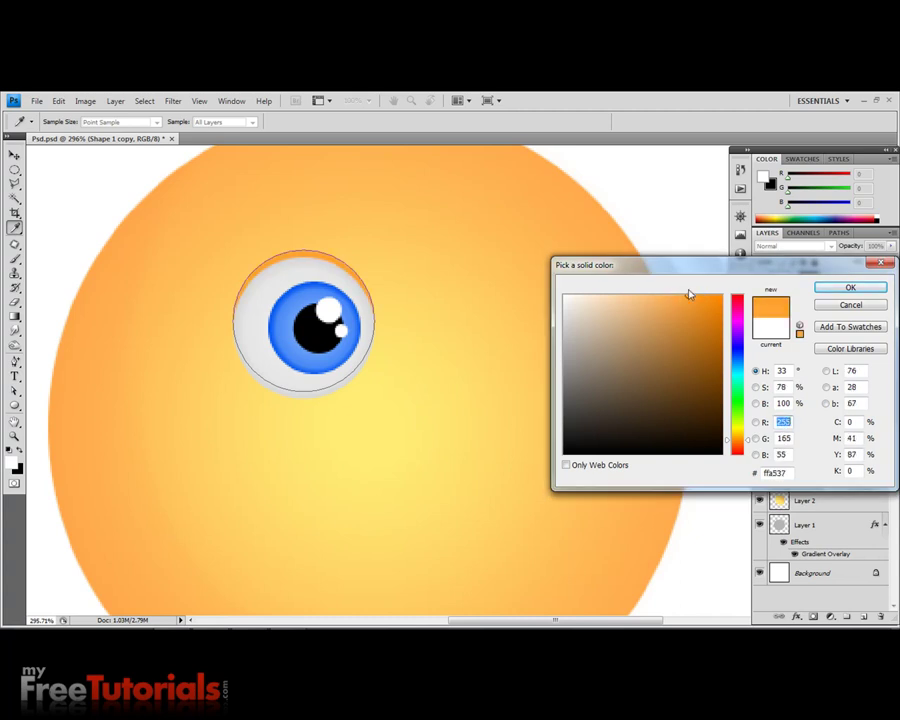
click(850, 287)
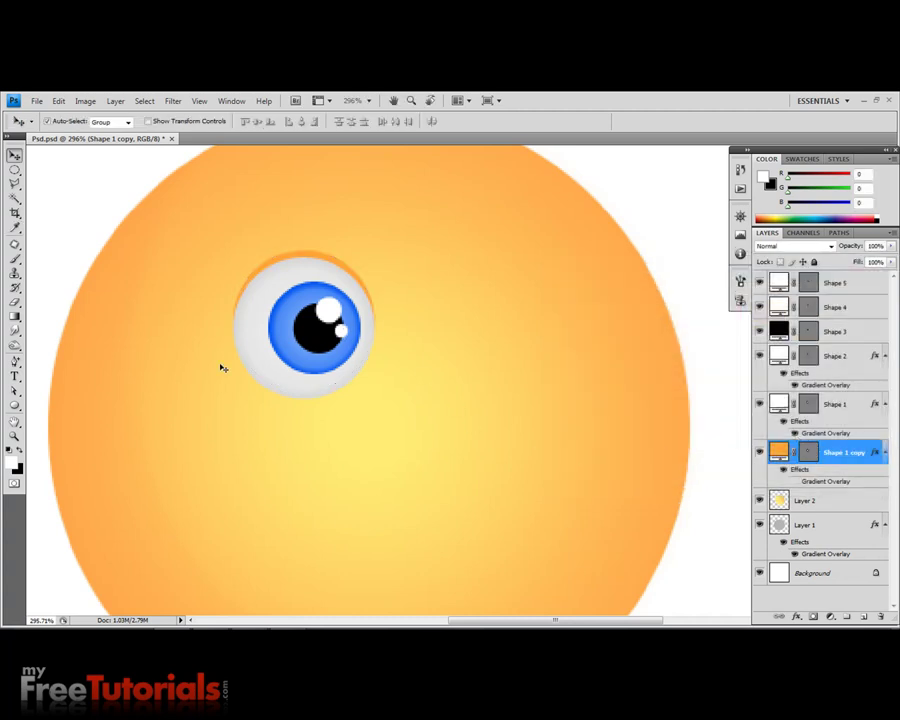
- Duplicate the orange socket layer as Shape 1 copy 2 and shift it down
click(14, 436)
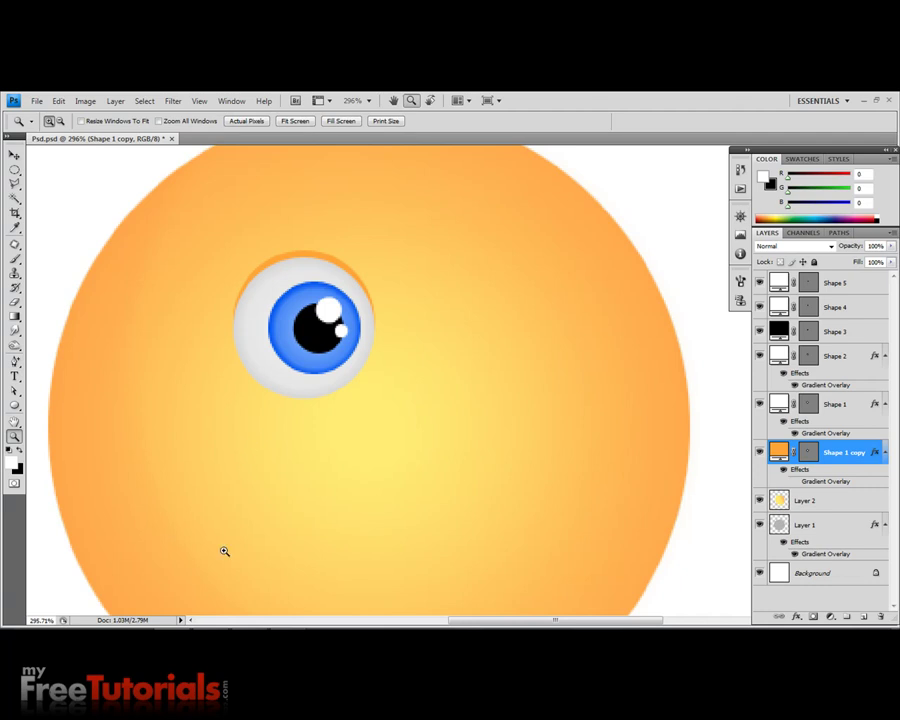
right_click(838, 452)
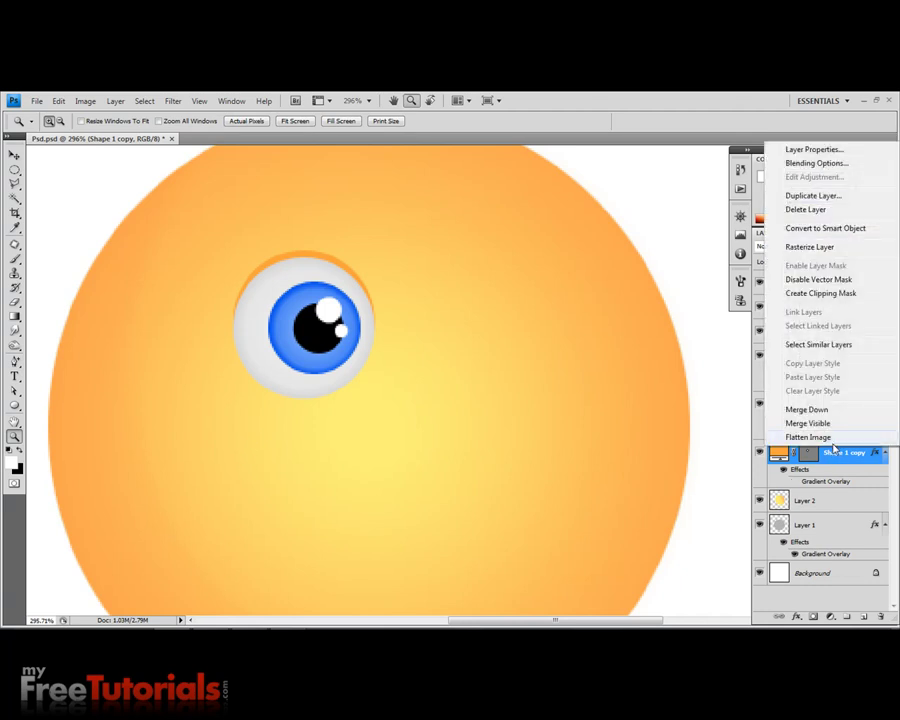
click(815, 195)
click(553, 256)
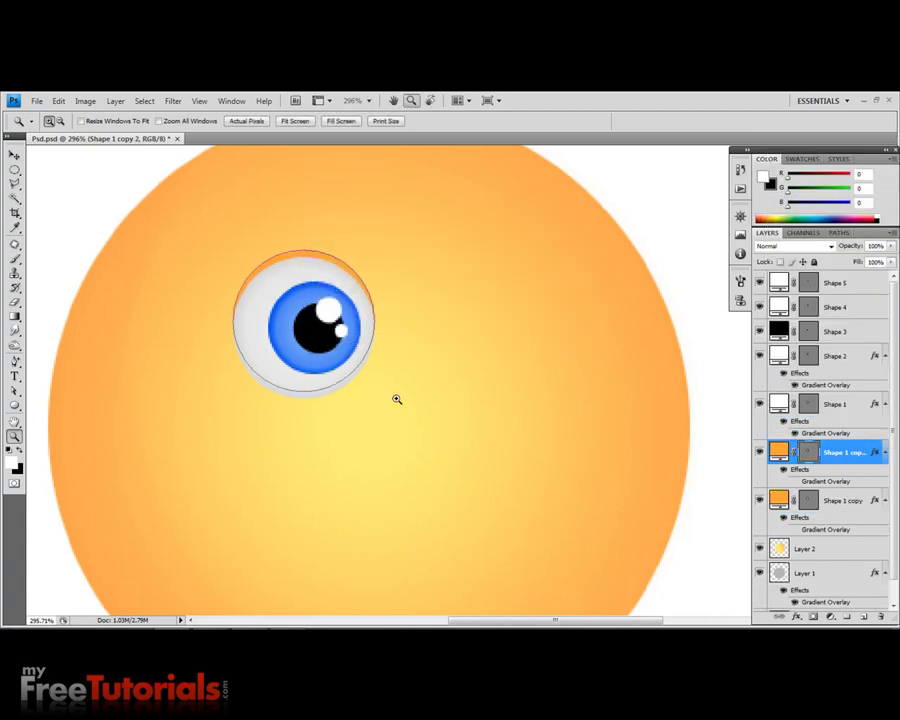
click(15, 155)
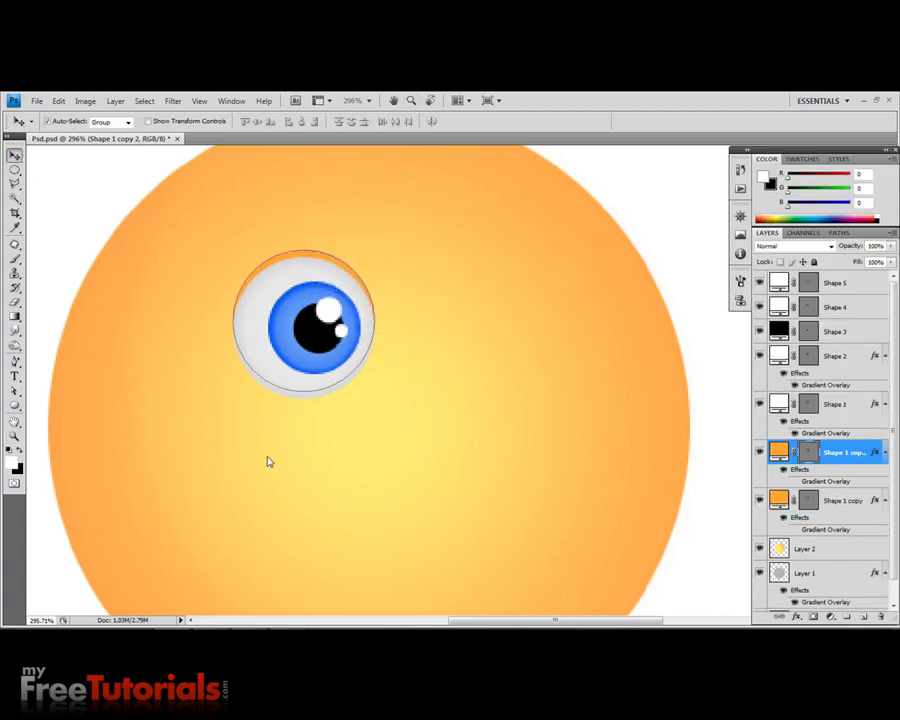
key(Down)
key(Down)
key(Down)
key(Down)
key(Down)
key(Down)
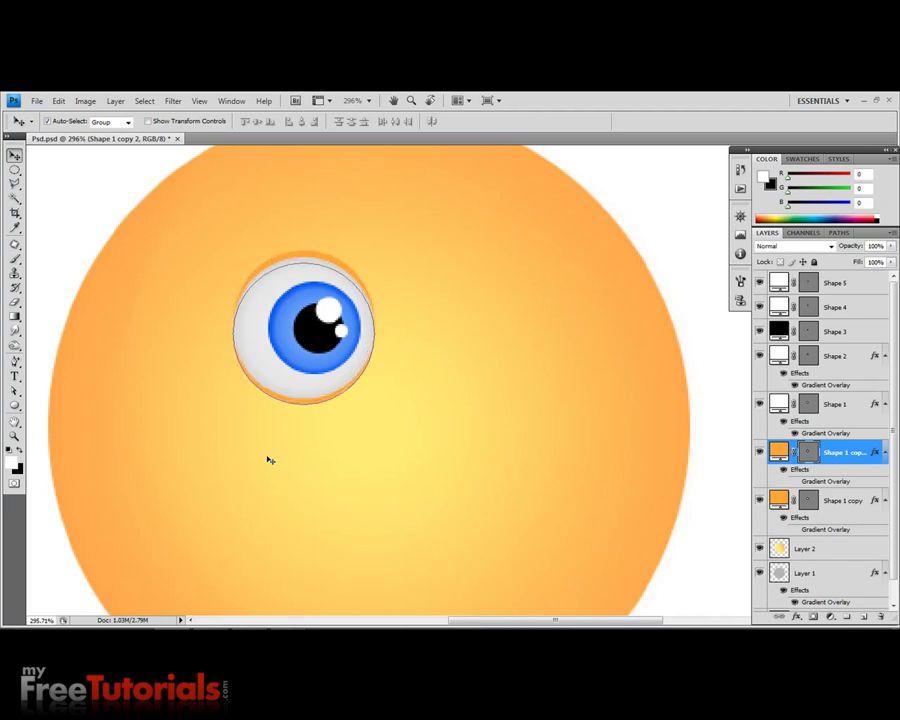
- Fill Shape 1 copy 2 with white and nudge it up slightly
double_click(778, 453)
click(565, 297)
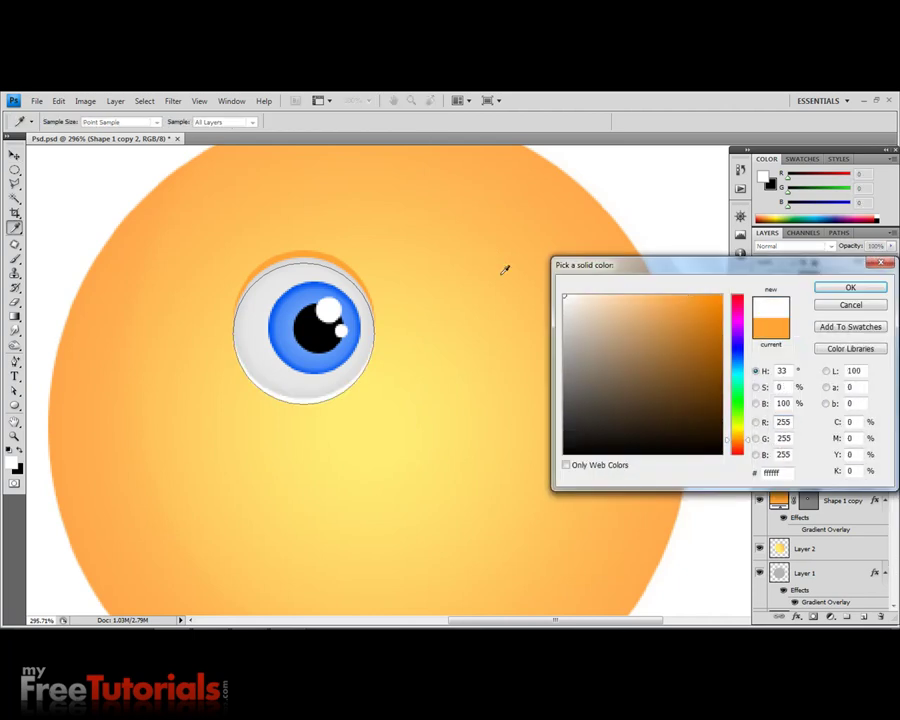
click(846, 287)
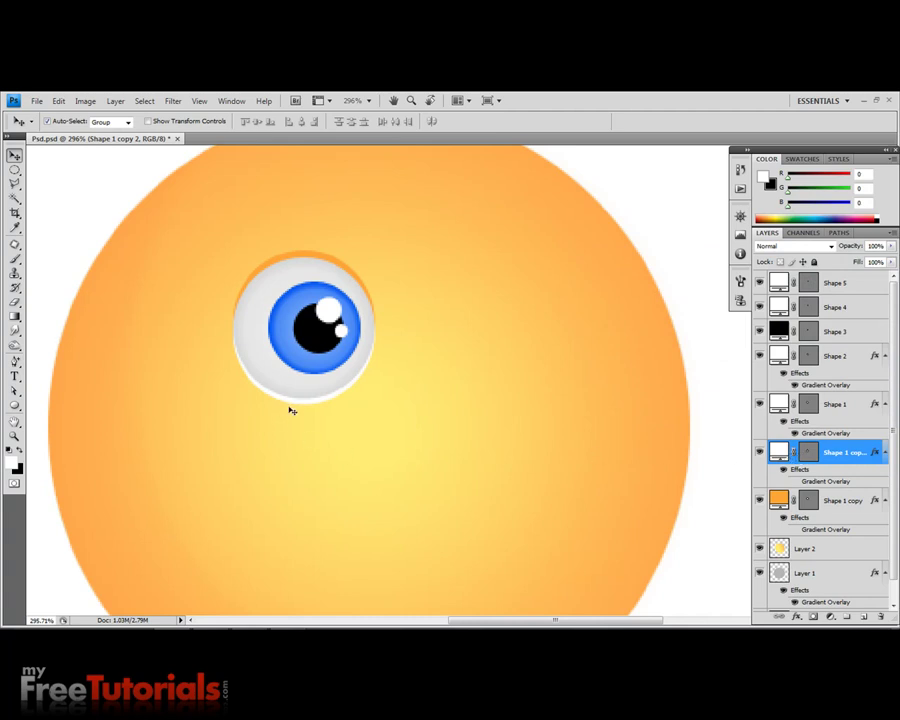
key(Up)
key(Up)
- Toggle the orange rim layer's visibility to compare the eye with and without it
click(759, 500)
click(759, 502)
click(759, 502)
click(759, 502)
- Select all the eye layers, from Shape 5 down to Shape 1 copy
click(316, 259)
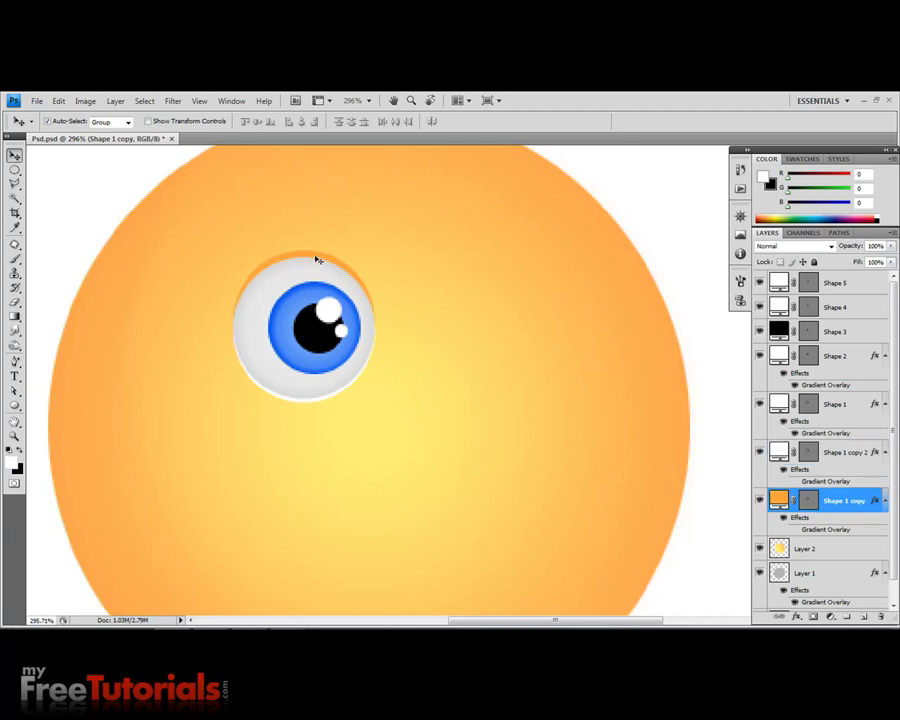
click(316, 266)
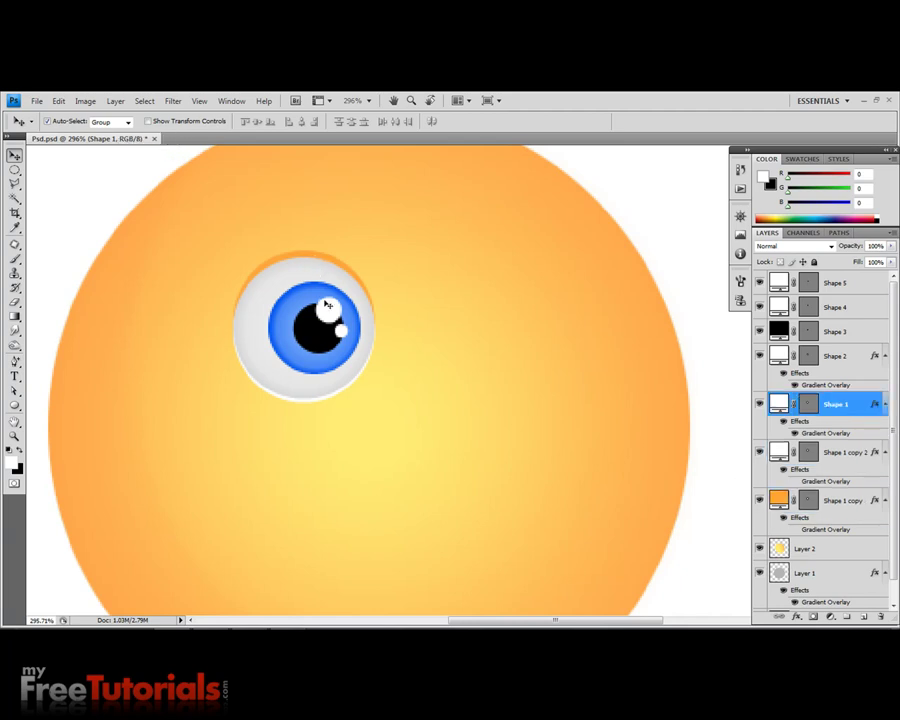
click(318, 300)
click(318, 302)
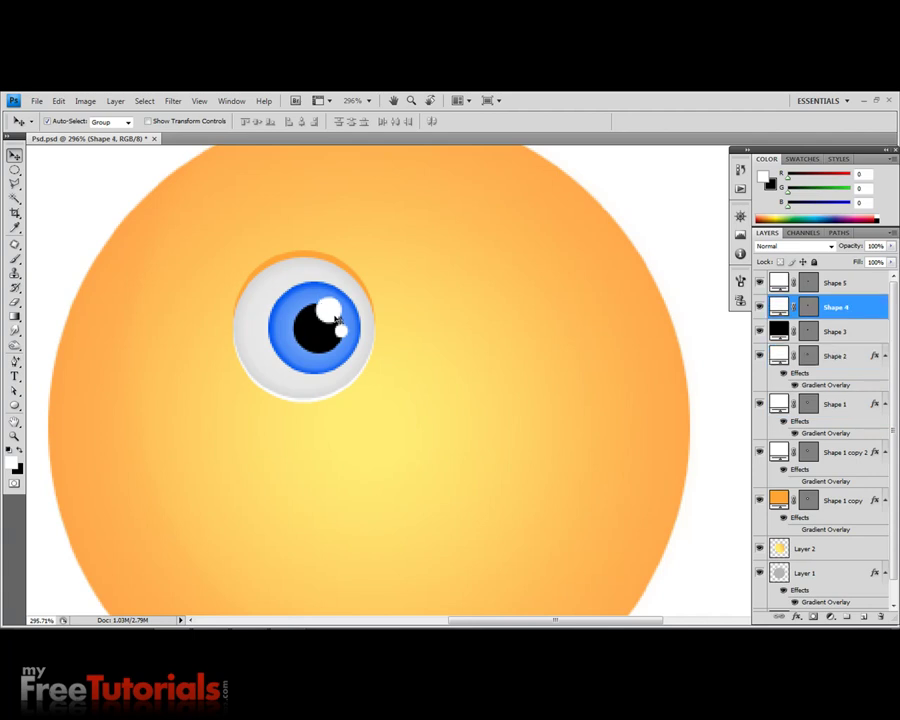
click(314, 341)
click(315, 342)
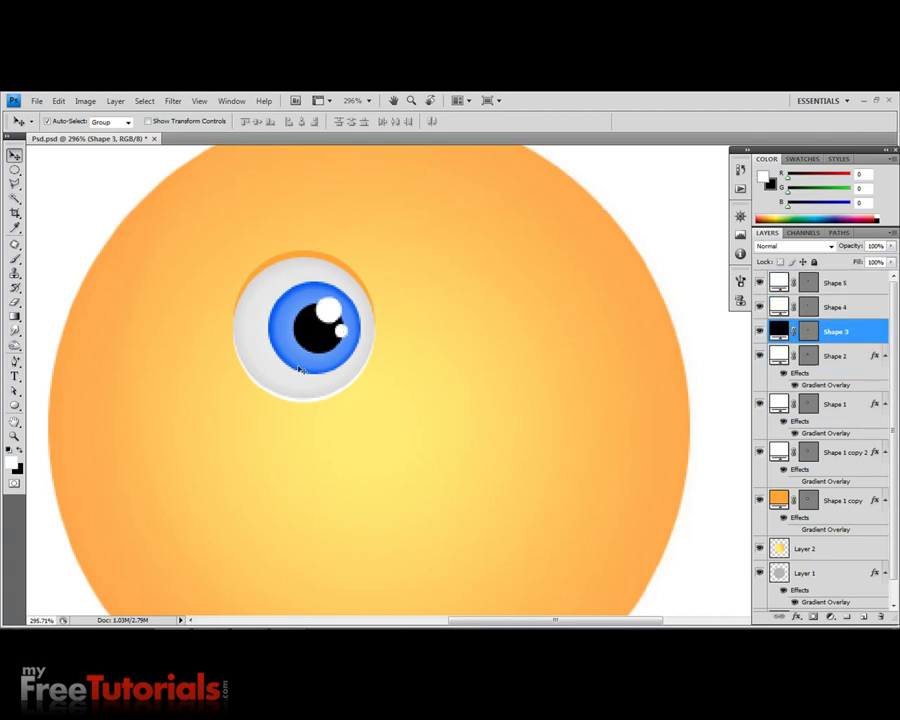
click(298, 371)
click(295, 381)
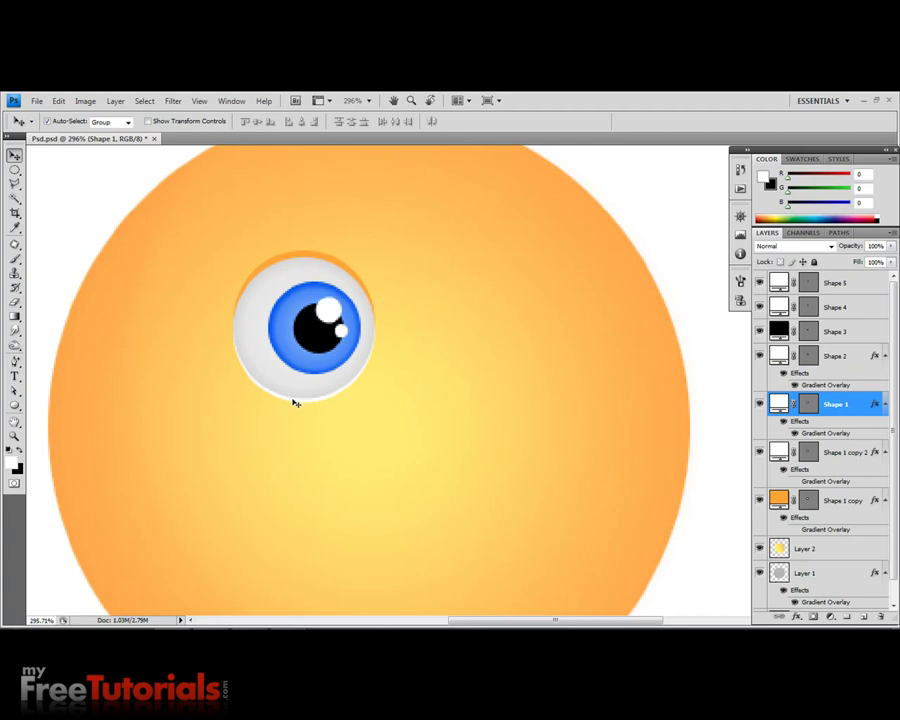
click(296, 403)
click(840, 286)
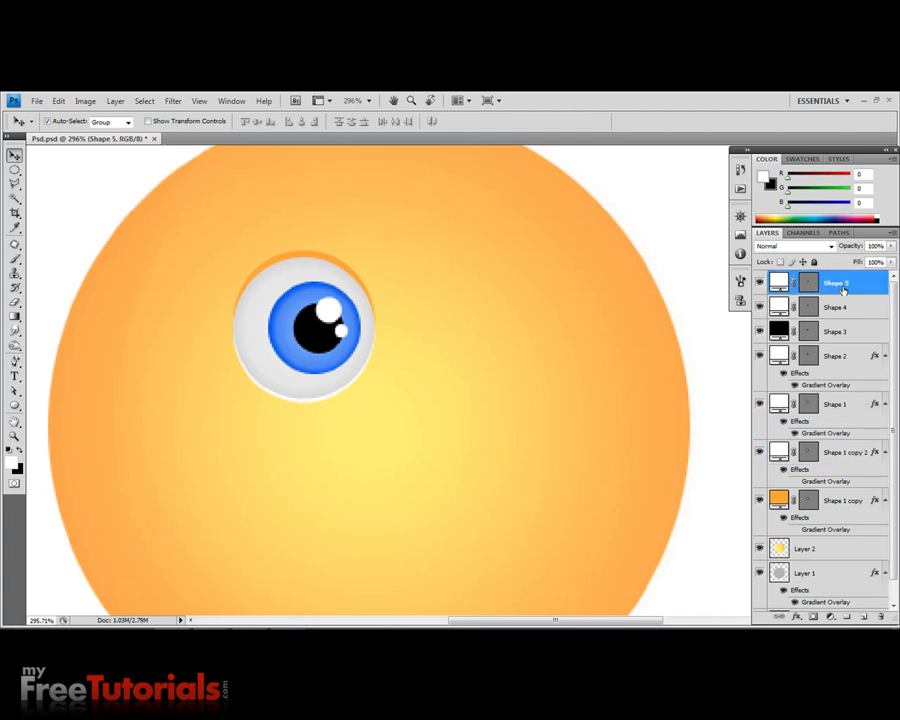
shift+click(850, 503)
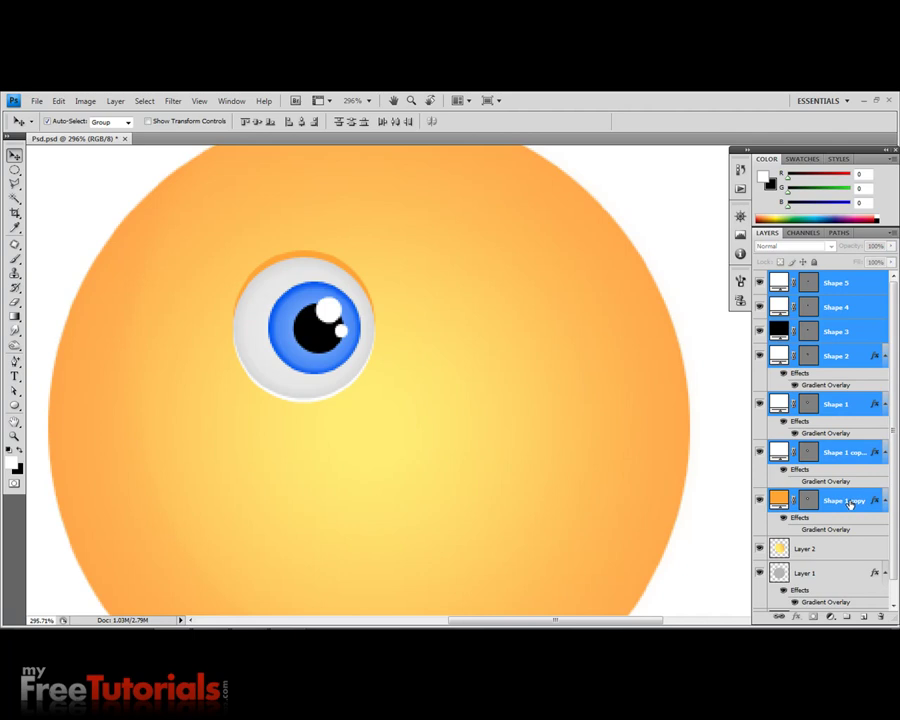
- Duplicate the selected eye layers and slide the copy to the right
right_click(850, 503)
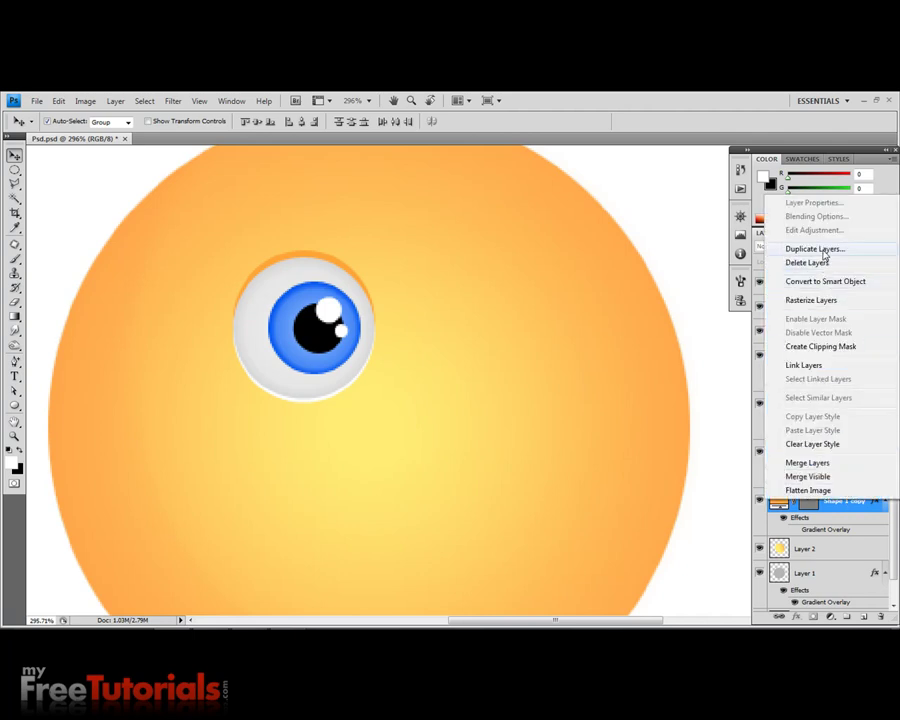
click(823, 251)
click(556, 258)
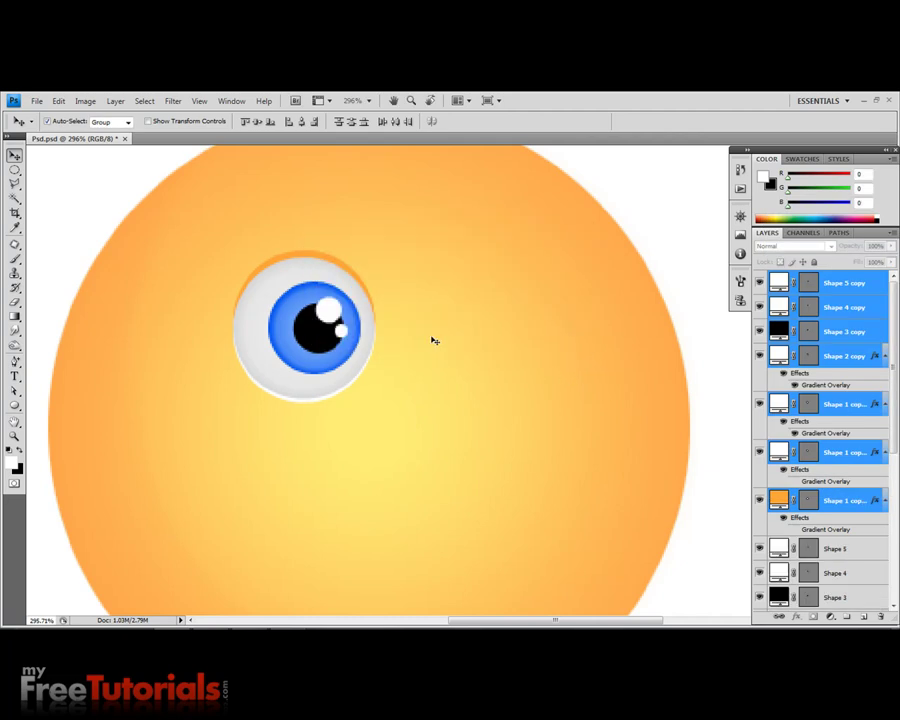
key(shift+Right)
key(shift+Right)
key(shift+Right)
key(shift+Right)
key(shift+Right)
key(shift+Right)
key(shift+Right)
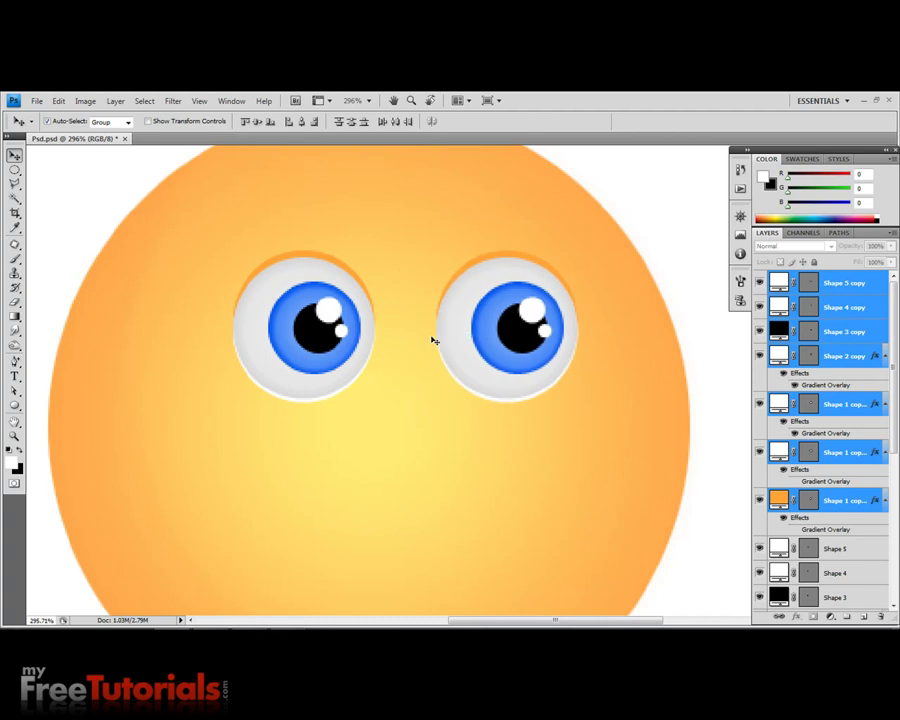
key(Right)
key(Right)
key(Right)
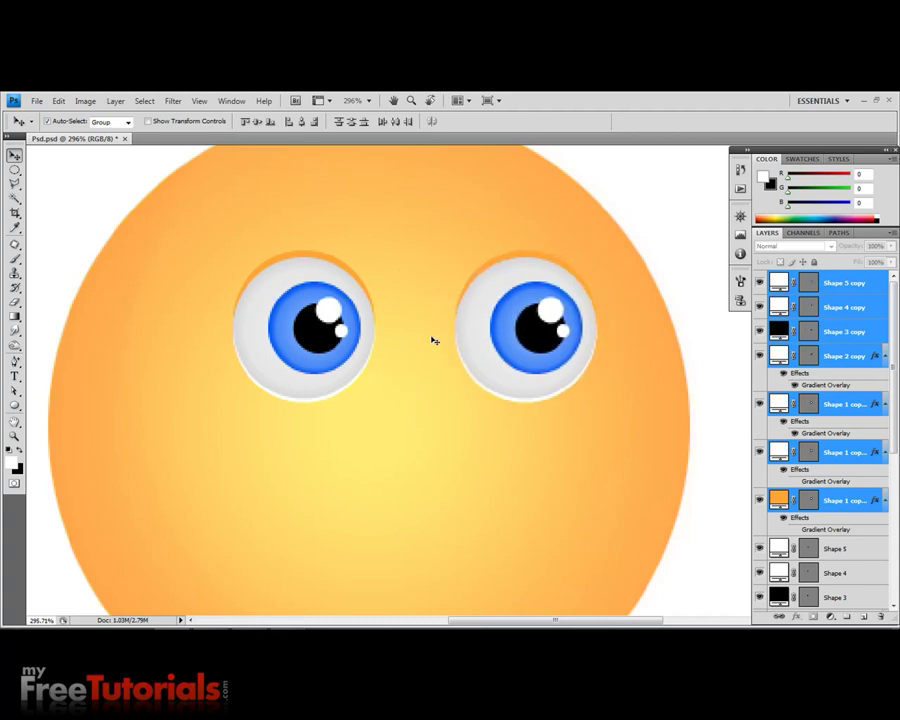
- Scale the copied eye to about 80% and nudge it right and up
key(ctrl+t)
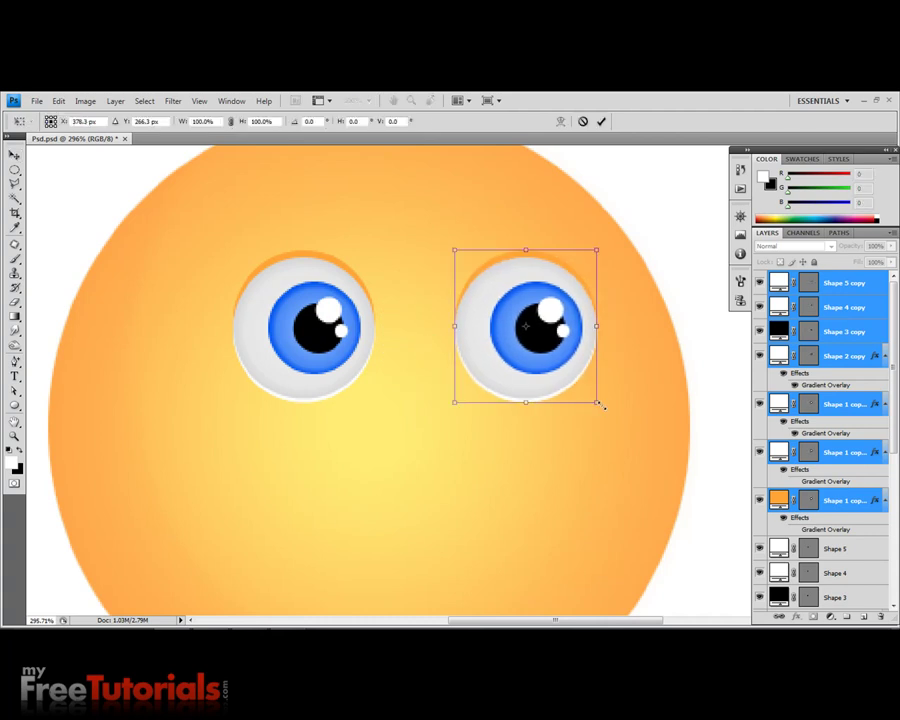
drag(600, 405, 577, 372)
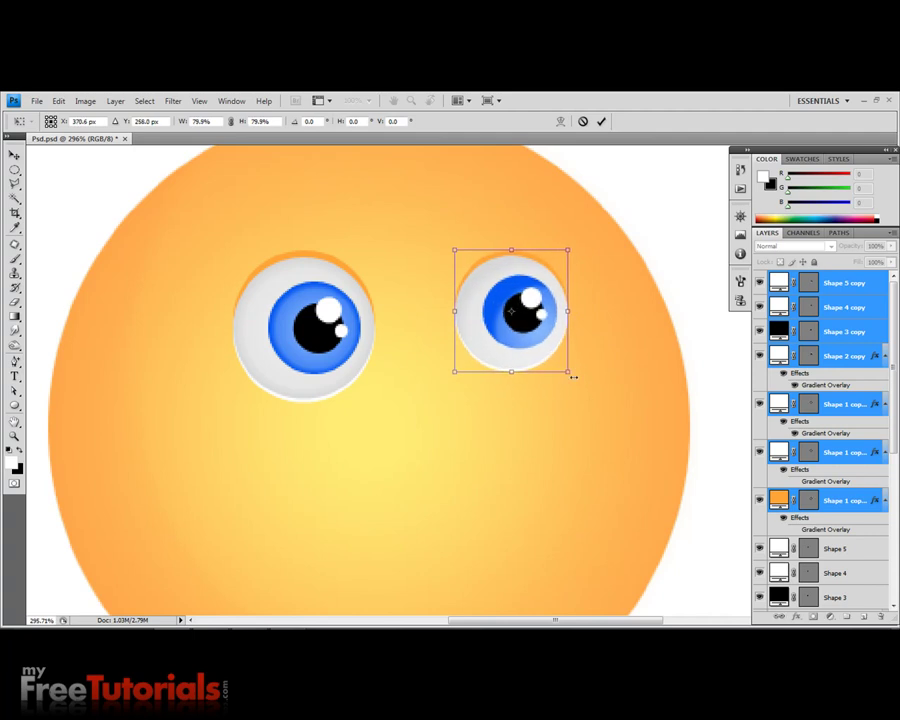
drag(568, 372, 566, 371)
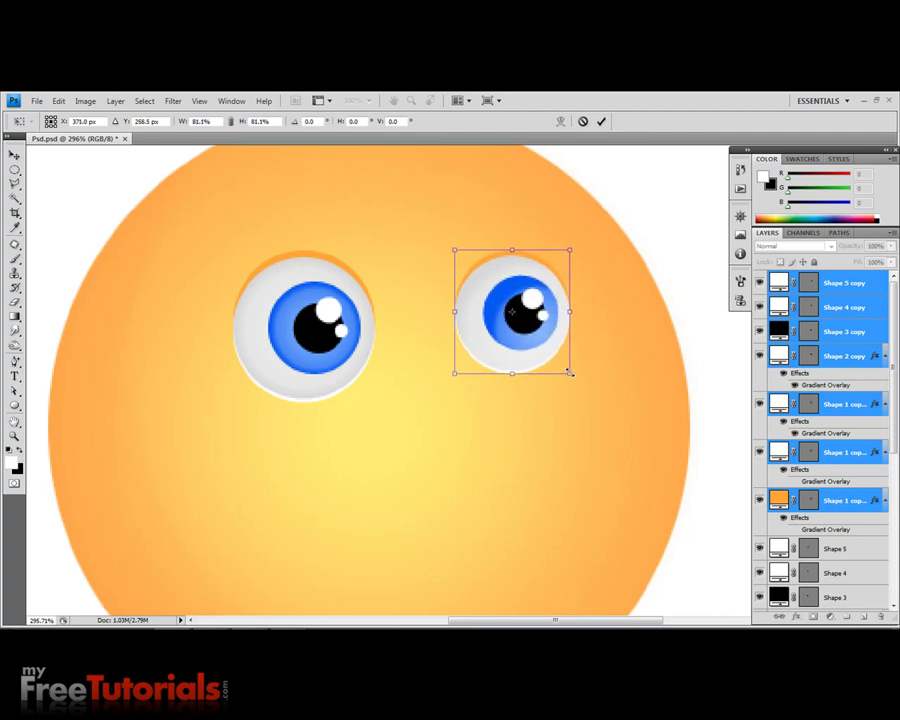
key(Return)
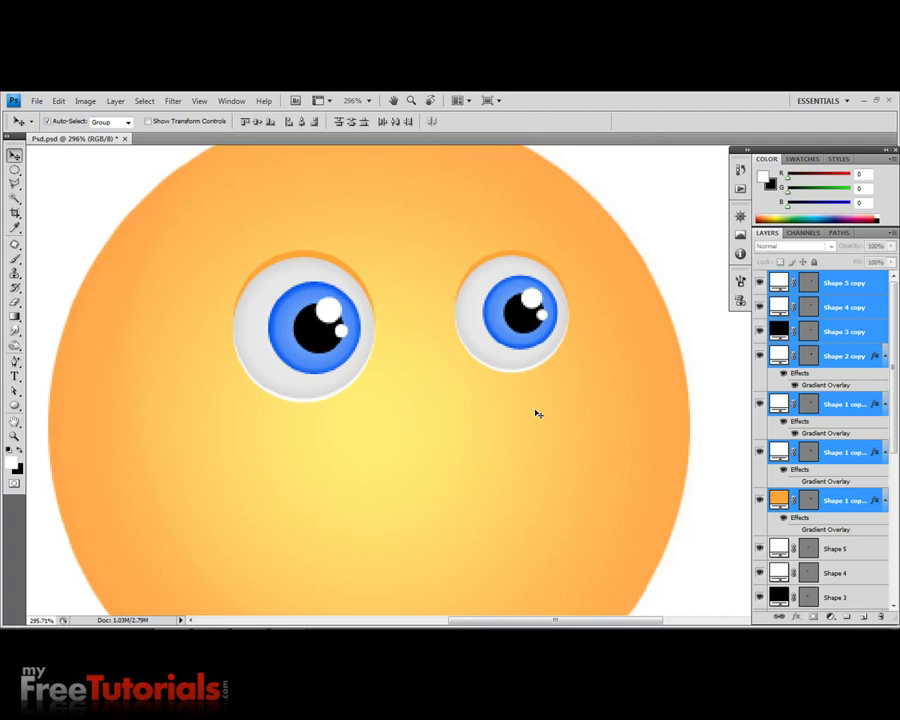
key(Right)
key(Right)
key(Right)
key(Right)
key(Right)
key(Right)
key(Left)
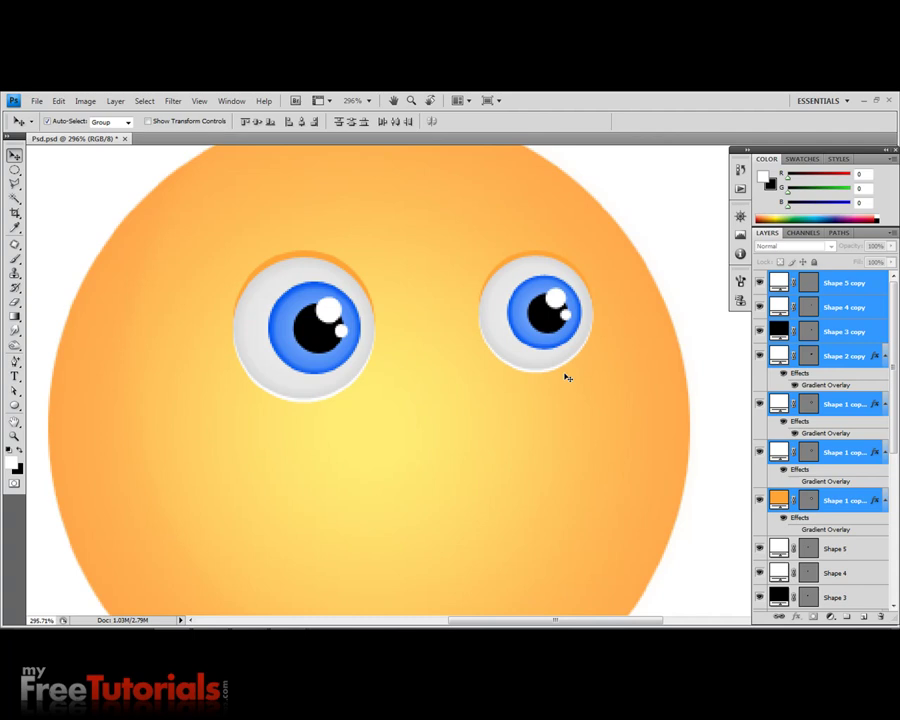
key(Up)
key(Up)
key(Up)
key(Up)
key(Up)
key(Up)
key(Up)
key(Up)
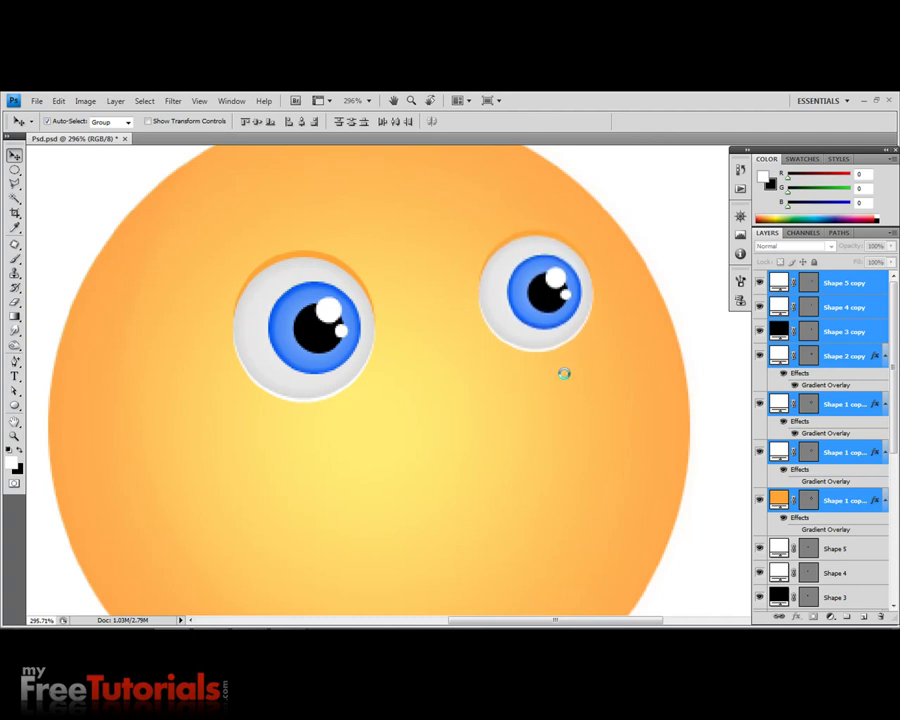
key(Up)
key(Up)
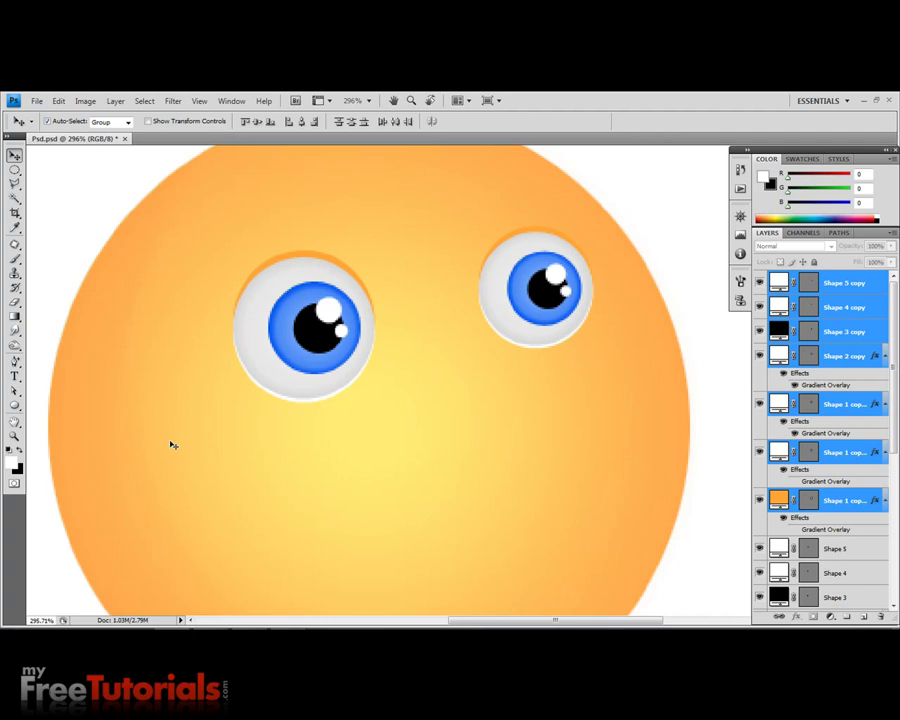
- Draw a white rounded-rectangle bar above the left eye
click(856, 287)
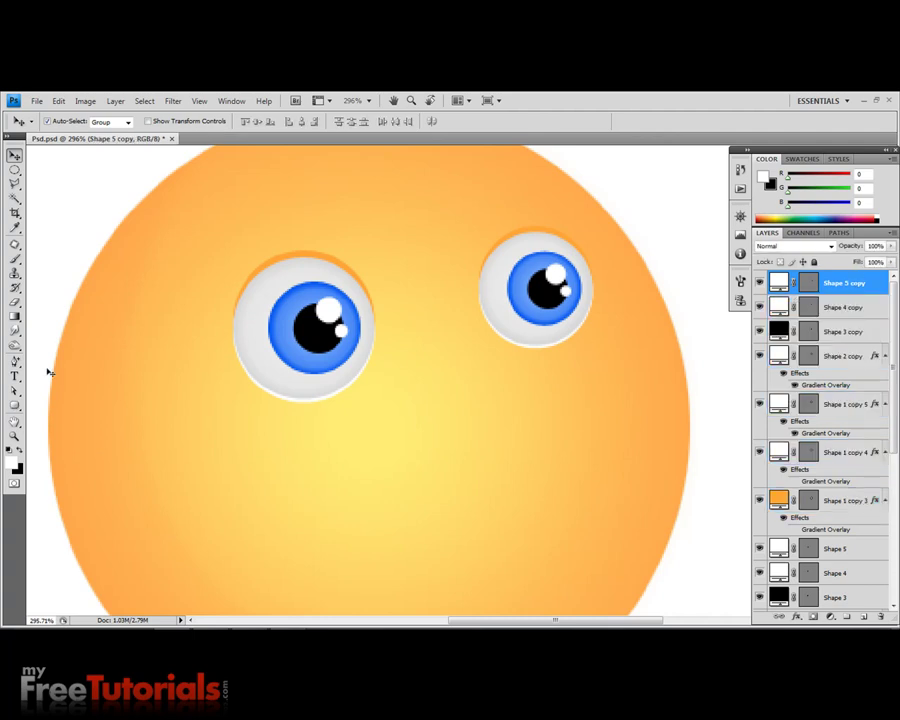
click(14, 405)
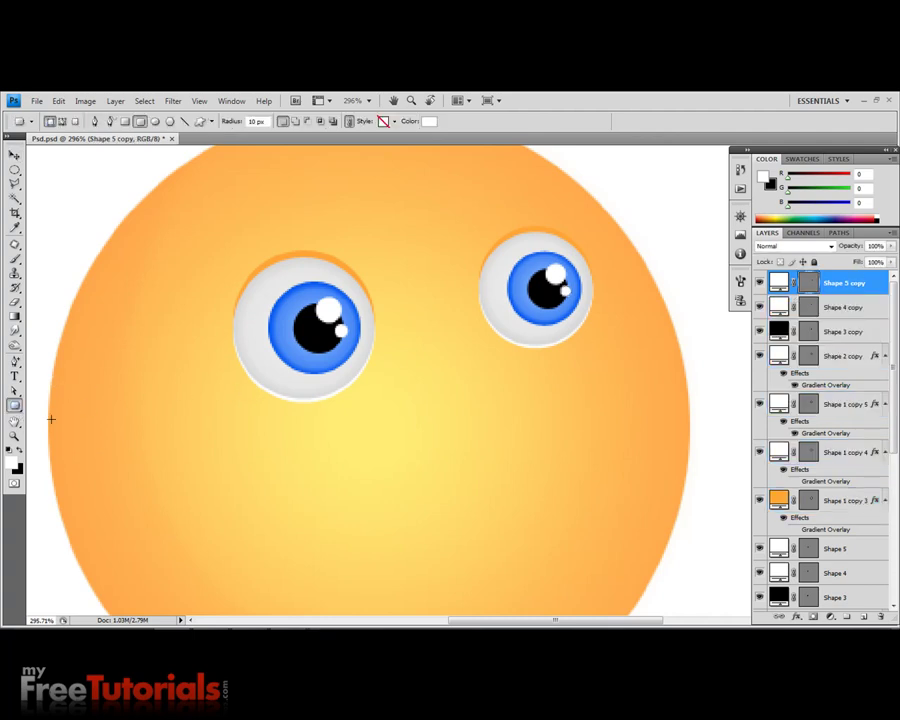
drag(201, 169, 397, 228)
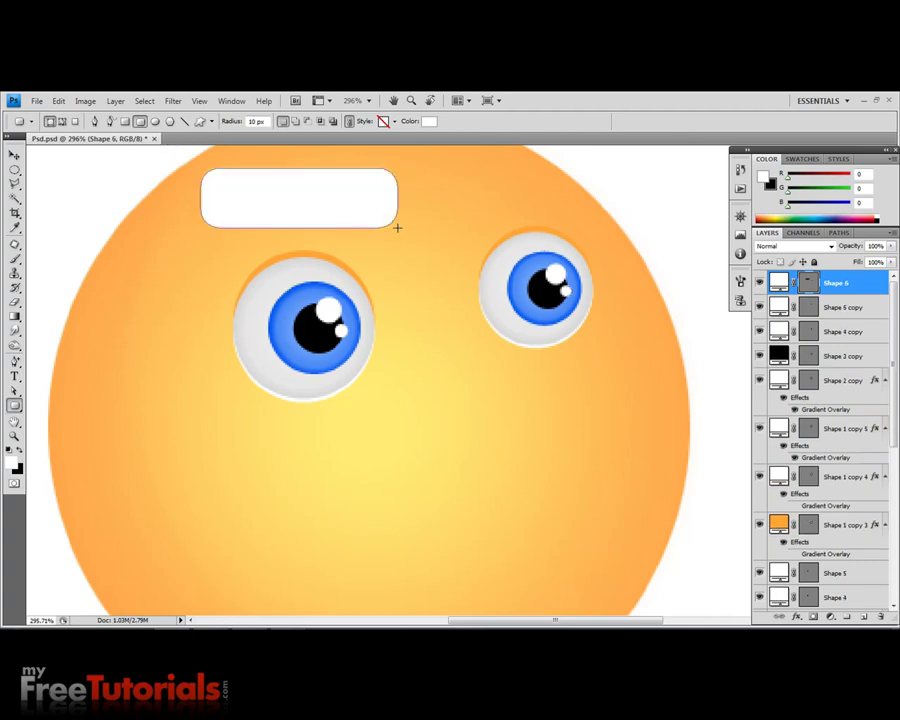
- Warp the bar into an Arch with 50% bend and horizontal distortion 40%
key(ctrl+t)
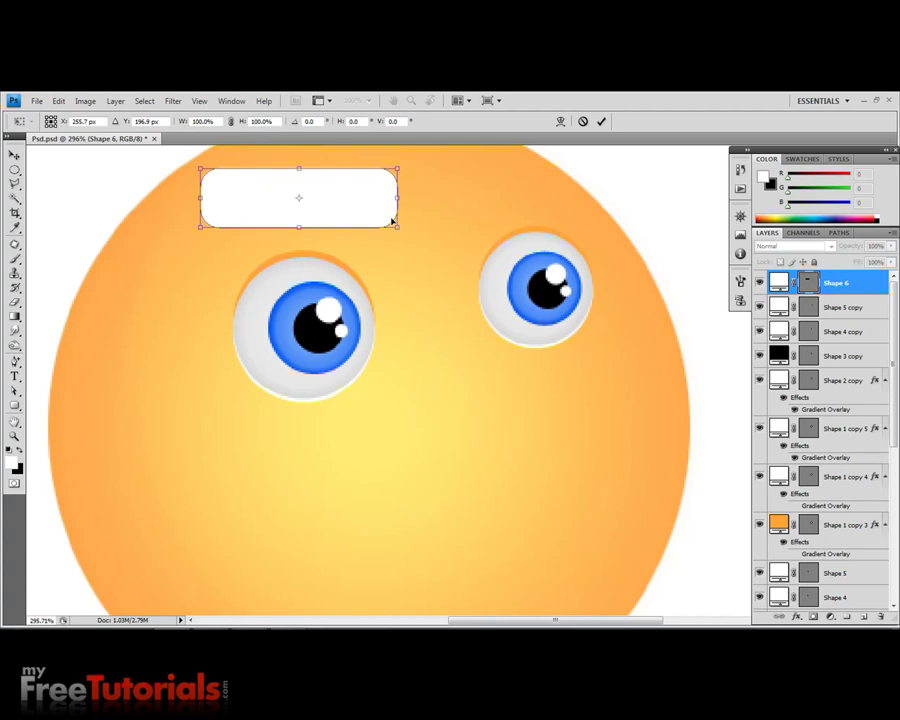
right_click(343, 207)
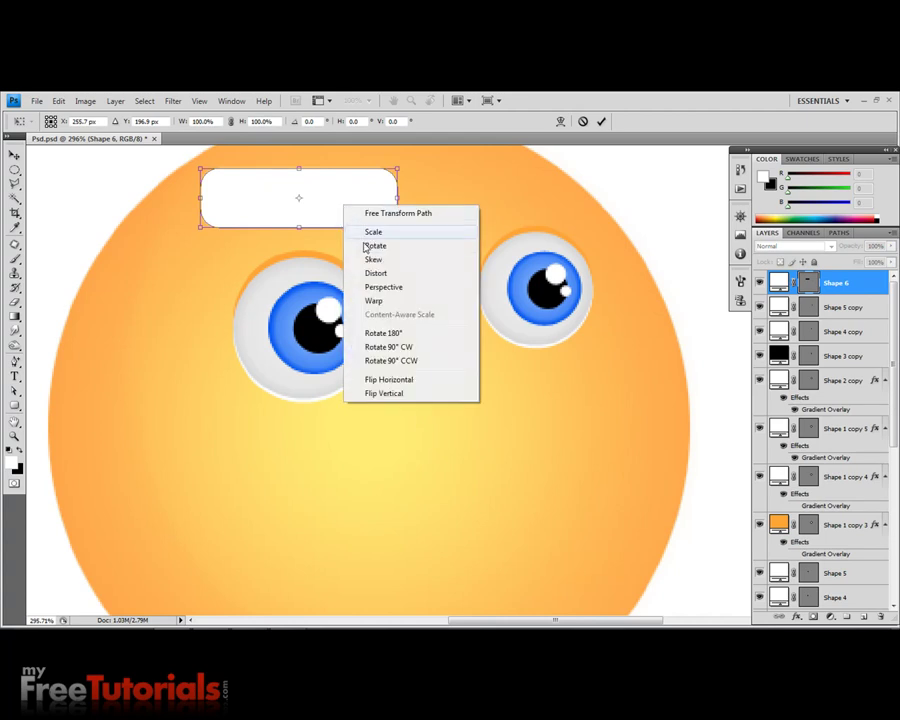
click(372, 299)
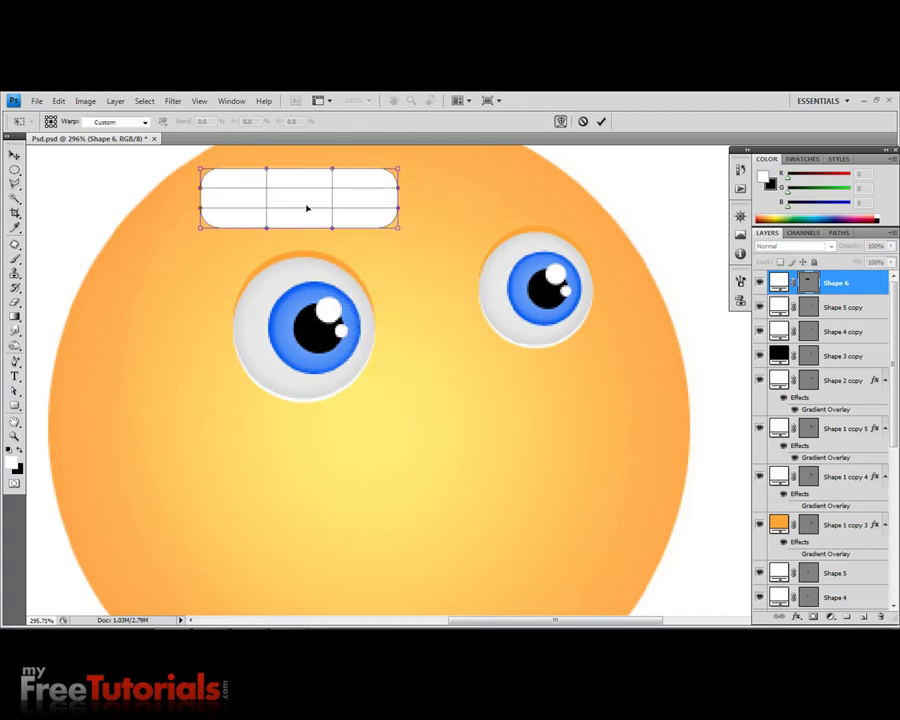
click(115, 123)
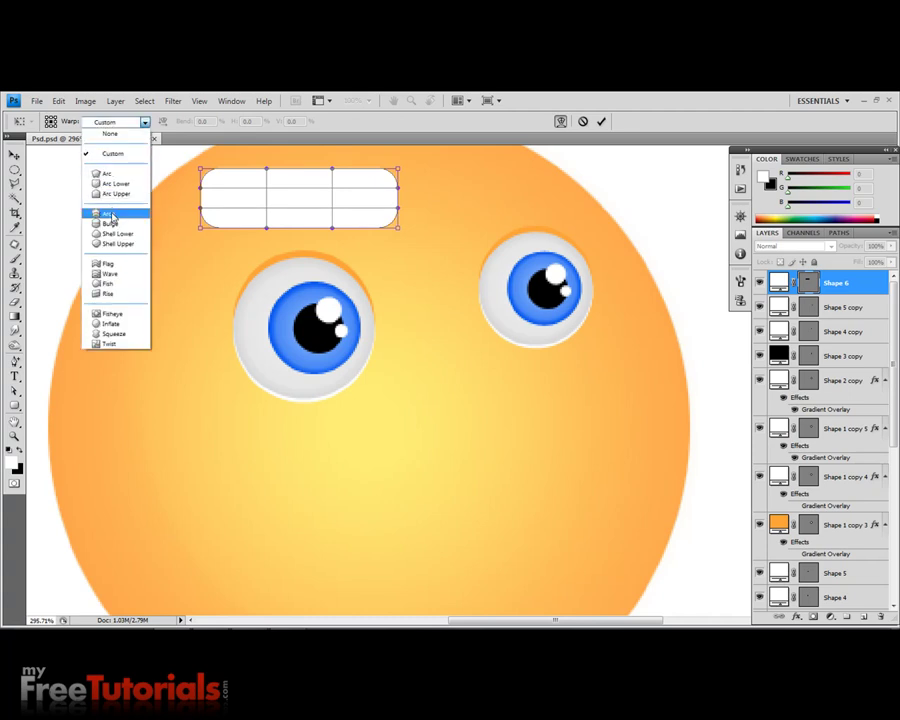
click(112, 214)
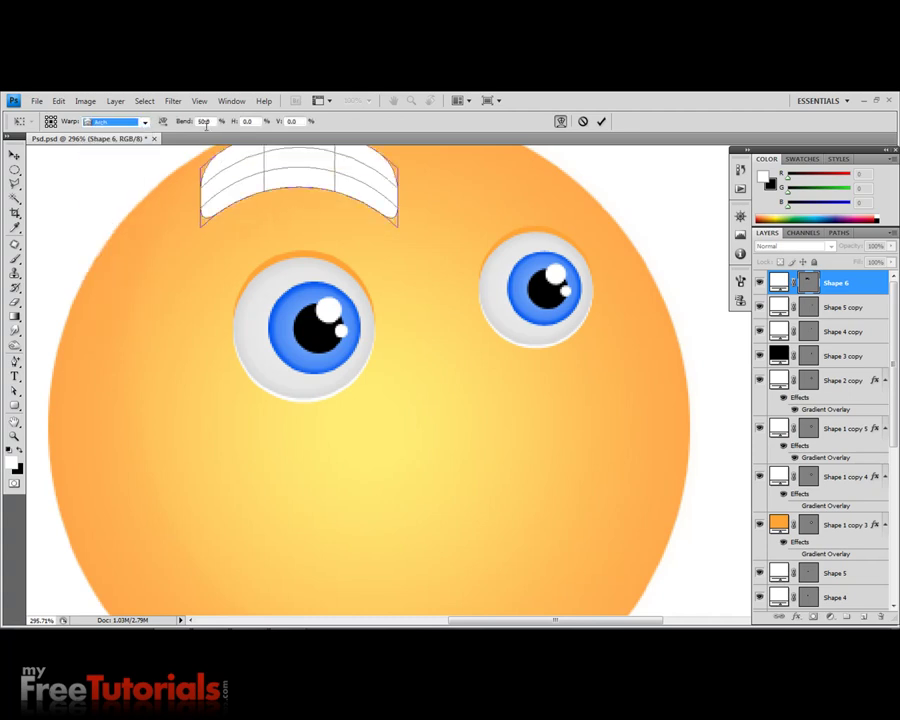
click(243, 121)
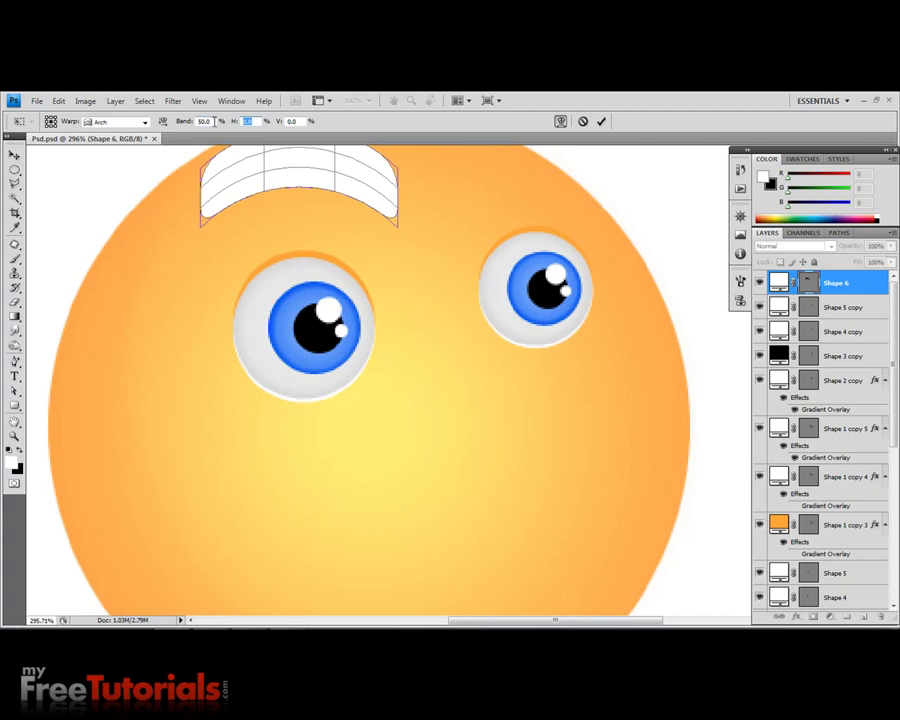
text(40)
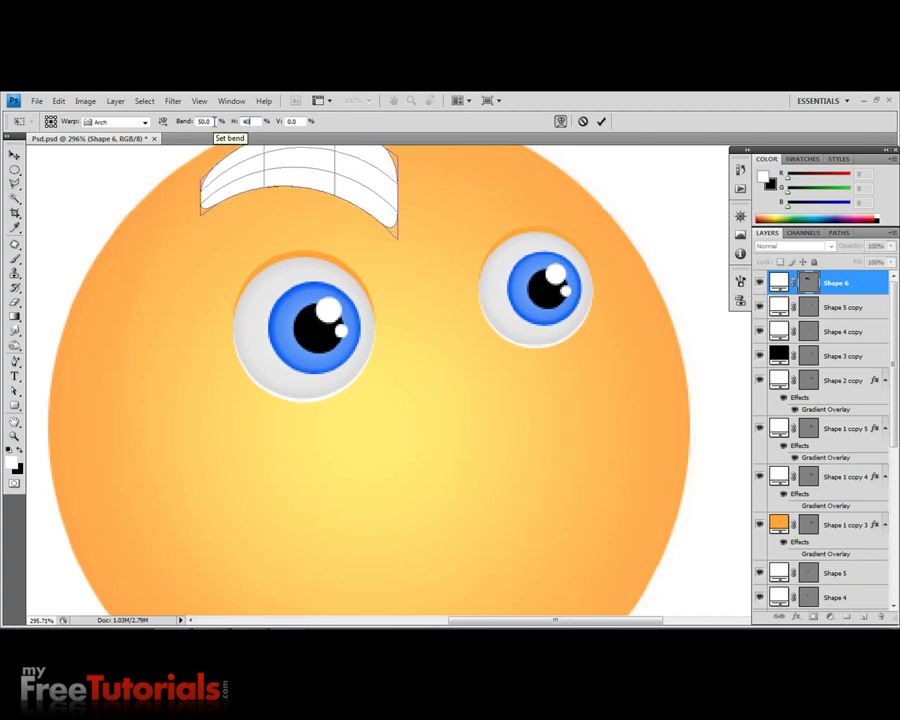
scroll(300, 266, up, 2)
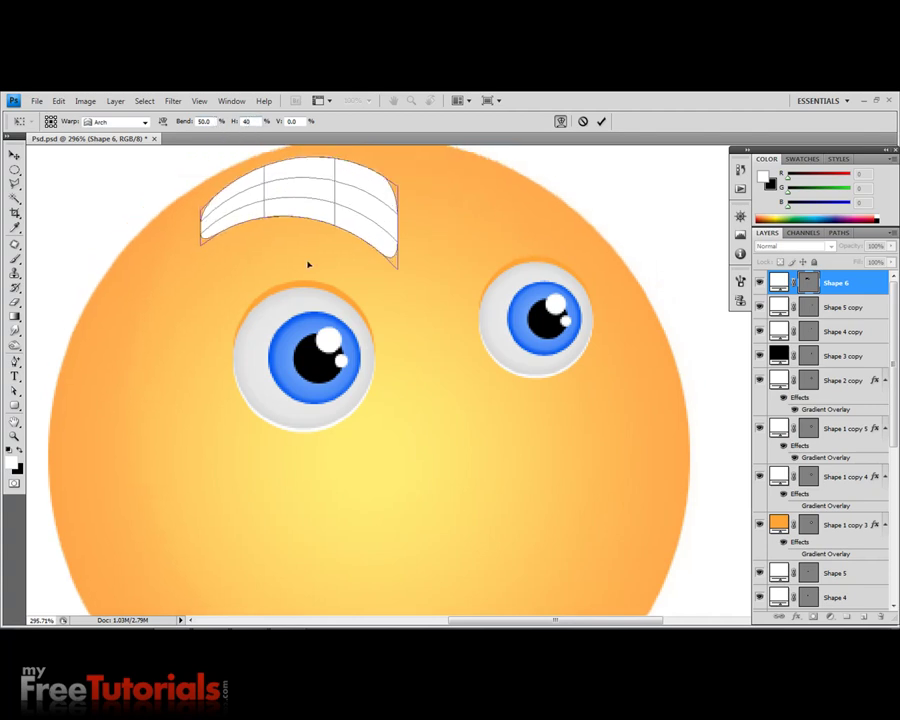
scroll(312, 263, up, 3)
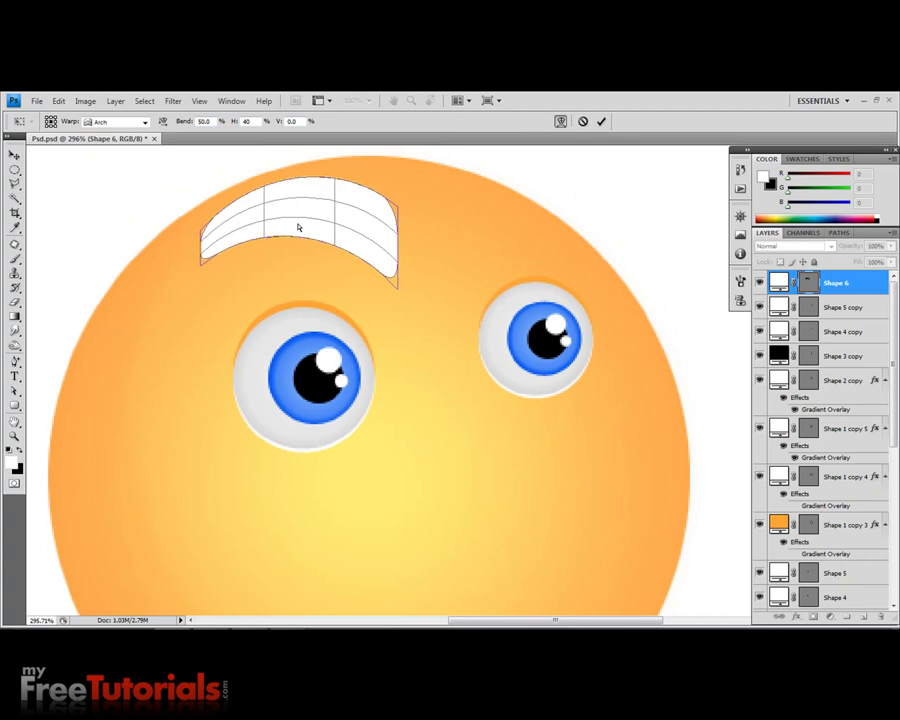
key(Return)
- Move the white eyebrow slightly left and down and rotate it about -19°
click(14, 155)
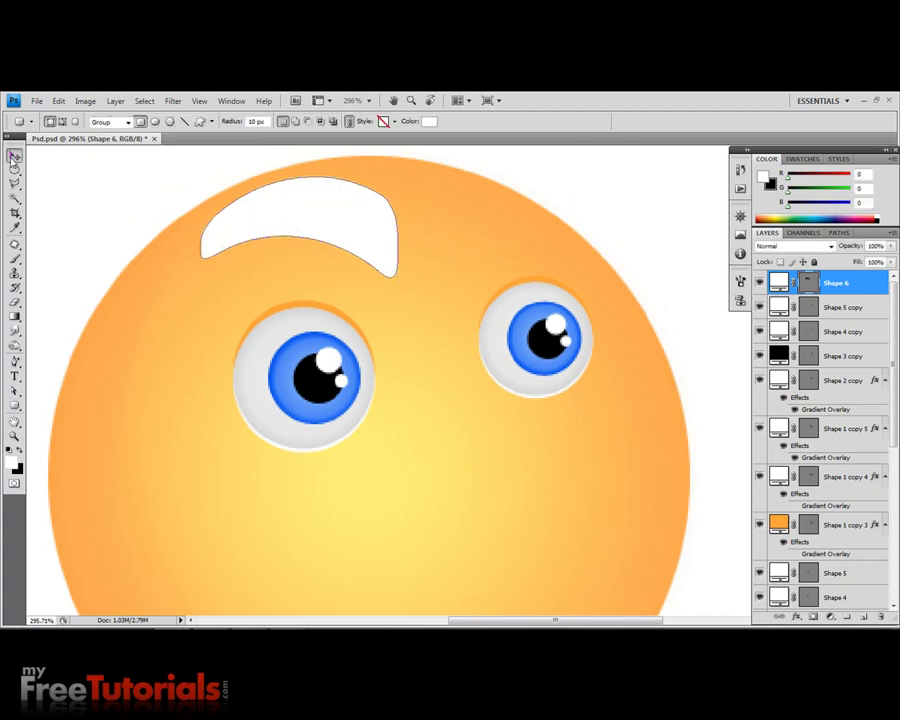
mouse_move(294, 194)
mouse_down()
mouse_move(277, 215)
mouse_move(278, 235)
mouse_up()
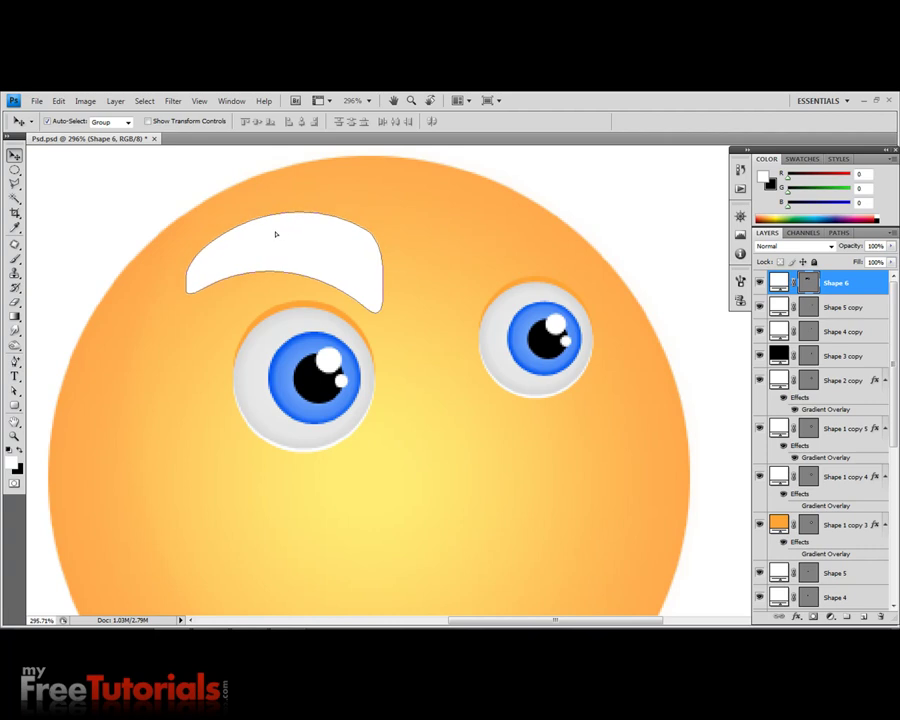
key(ctrl+t)
drag(406, 314, 414, 298)
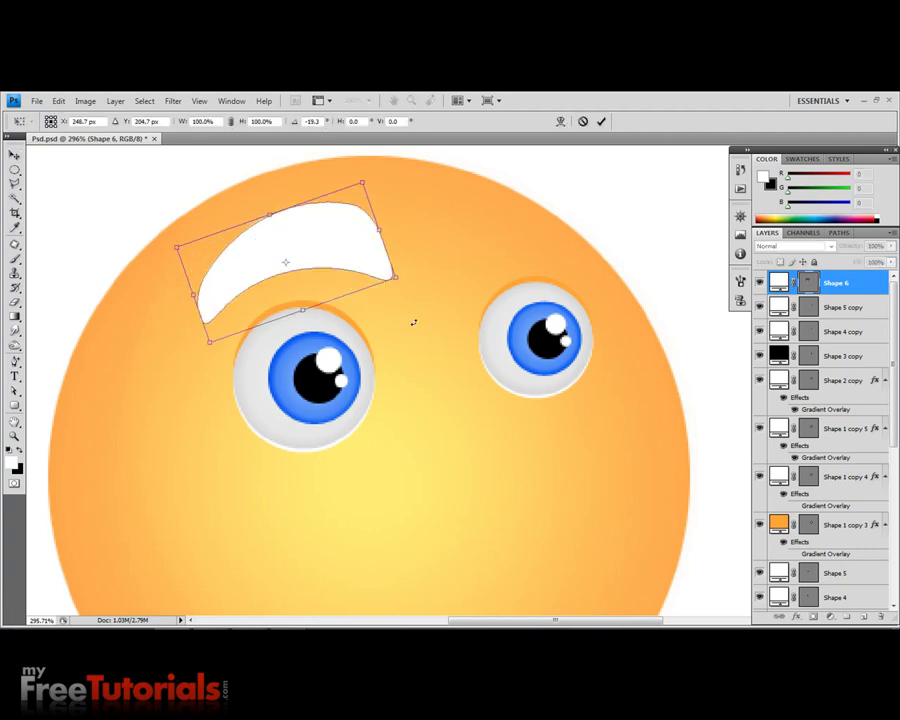
key(Return)
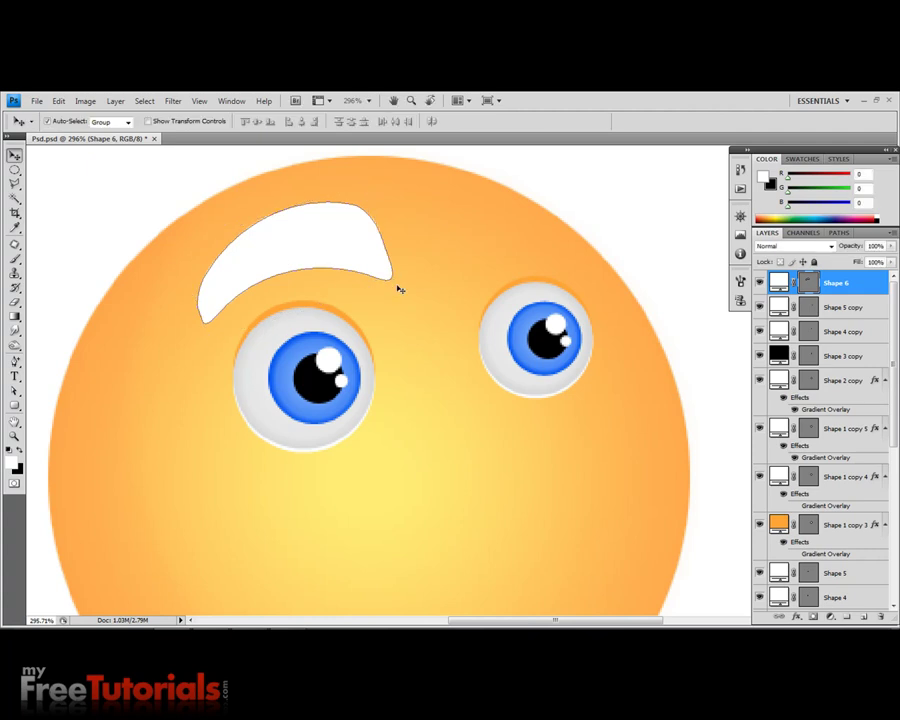
key(ctrl+t)
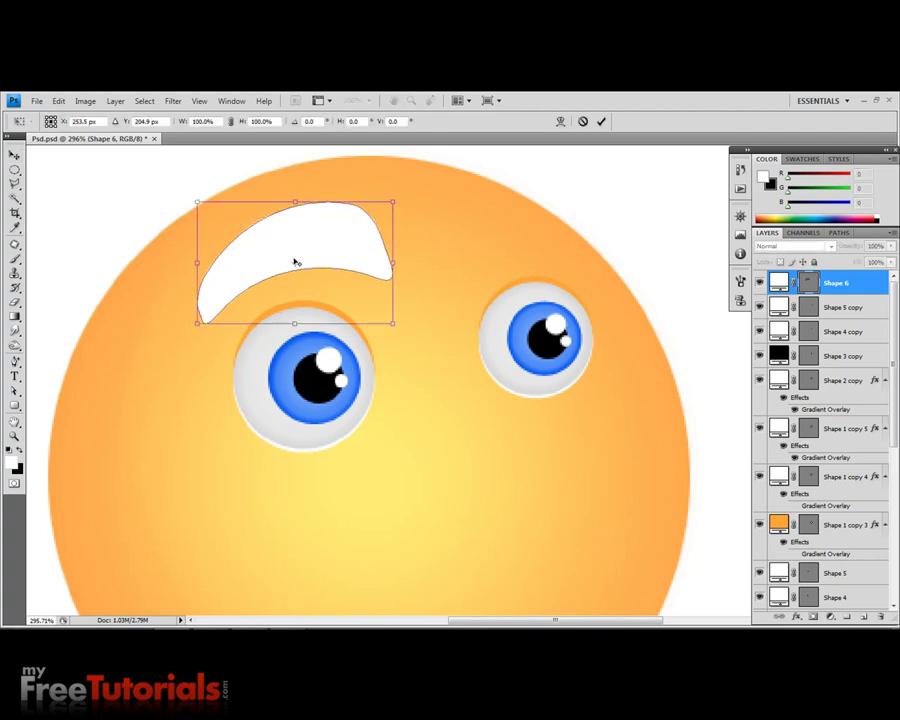
right_click(294, 261)
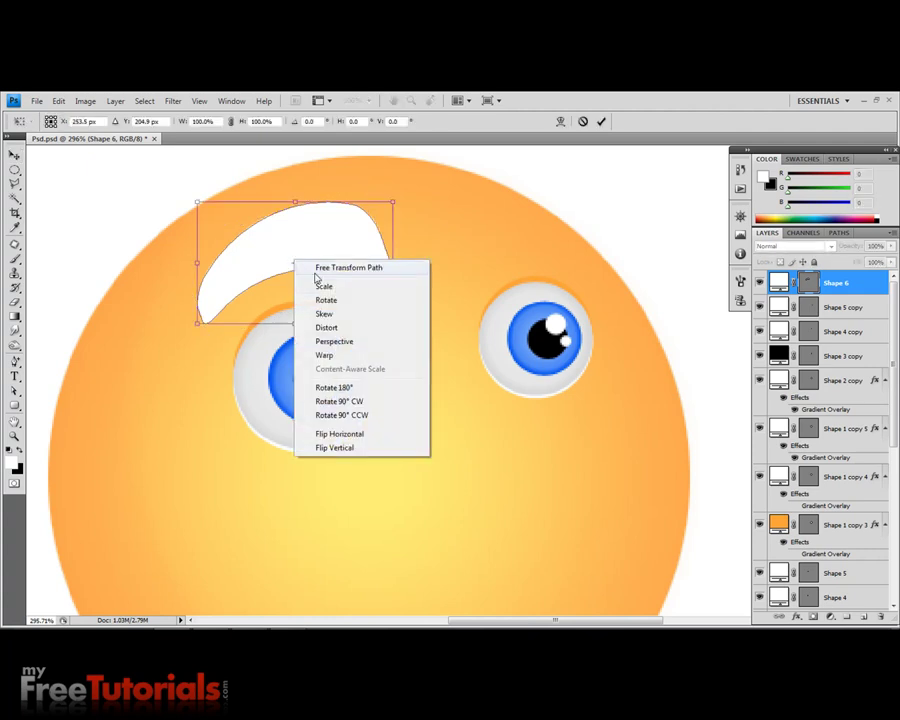
click(334, 329)
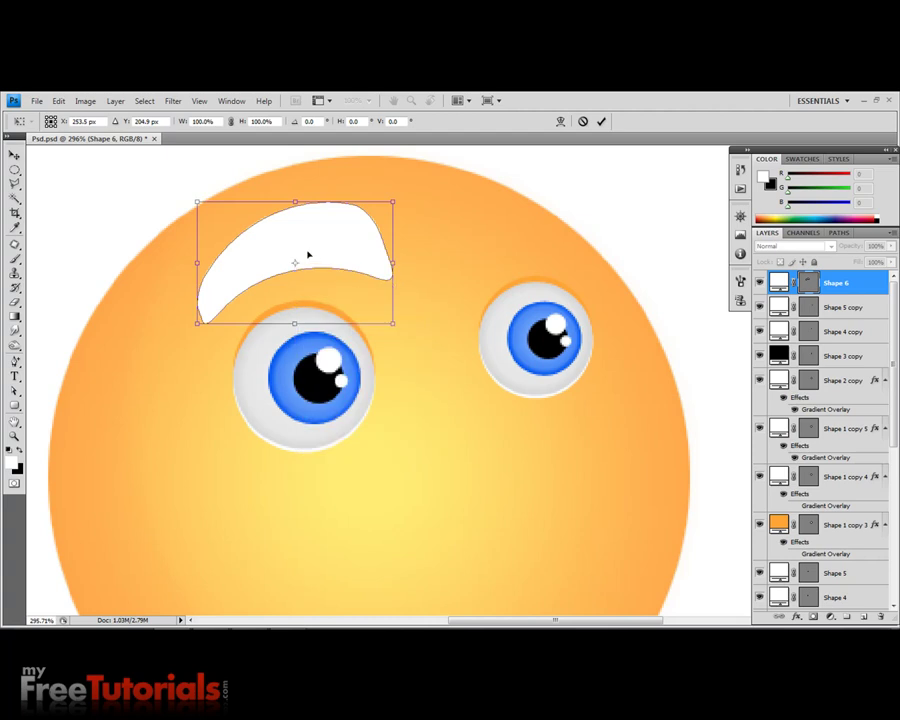
key(Return)
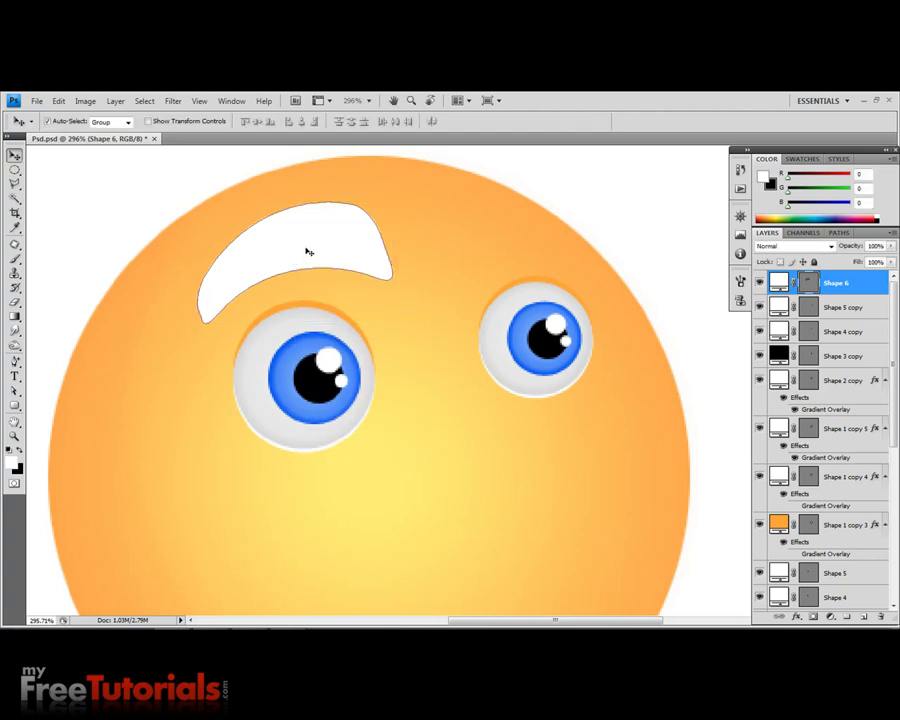
- Distort the eyebrow by dragging its corners into a flatter, chunkier shape
key(ctrl+t)
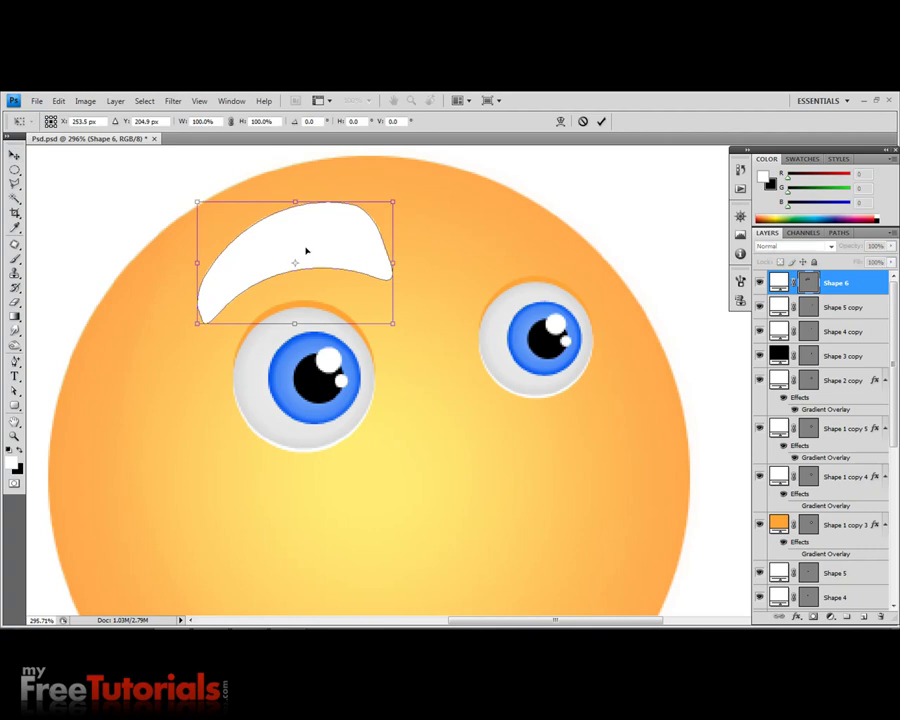
right_click(304, 249)
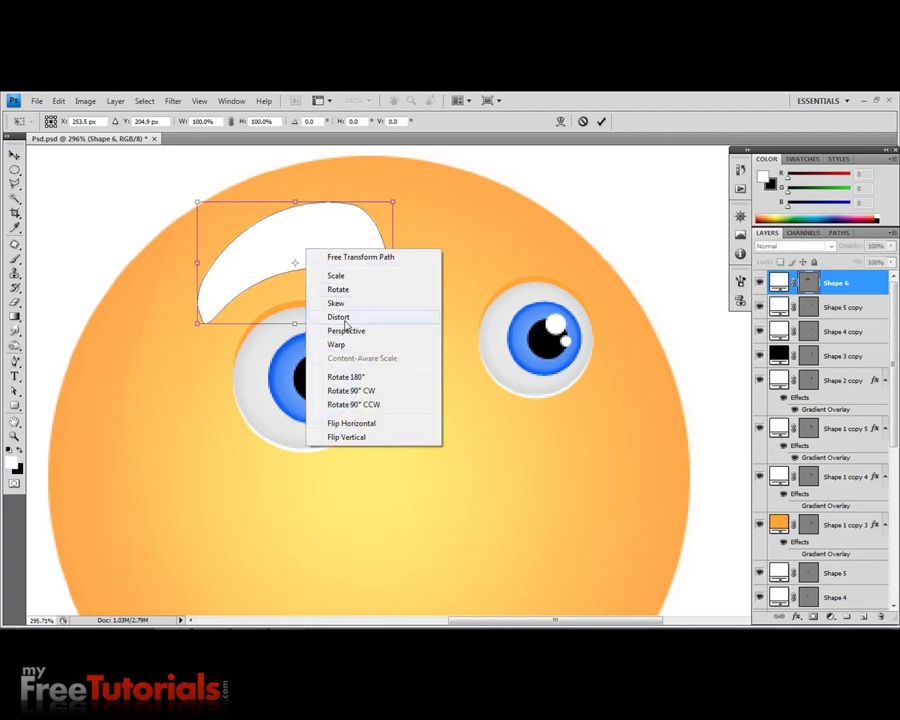
click(345, 320)
mouse_move(394, 328)
mouse_down()
mouse_move(386, 310)
mouse_move(372, 309)
mouse_up()
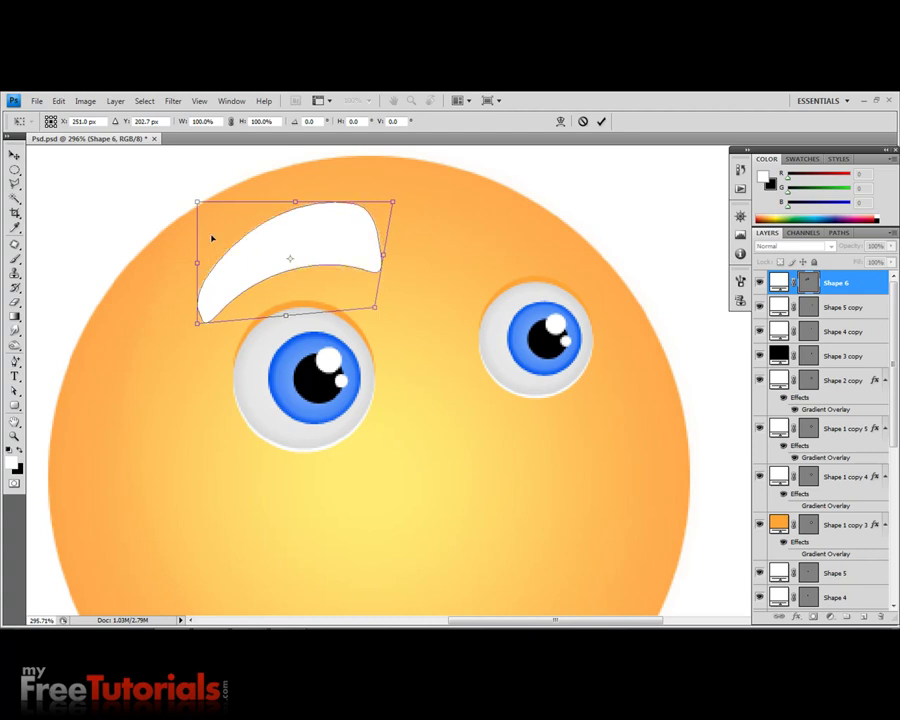
drag(198, 203, 184, 204)
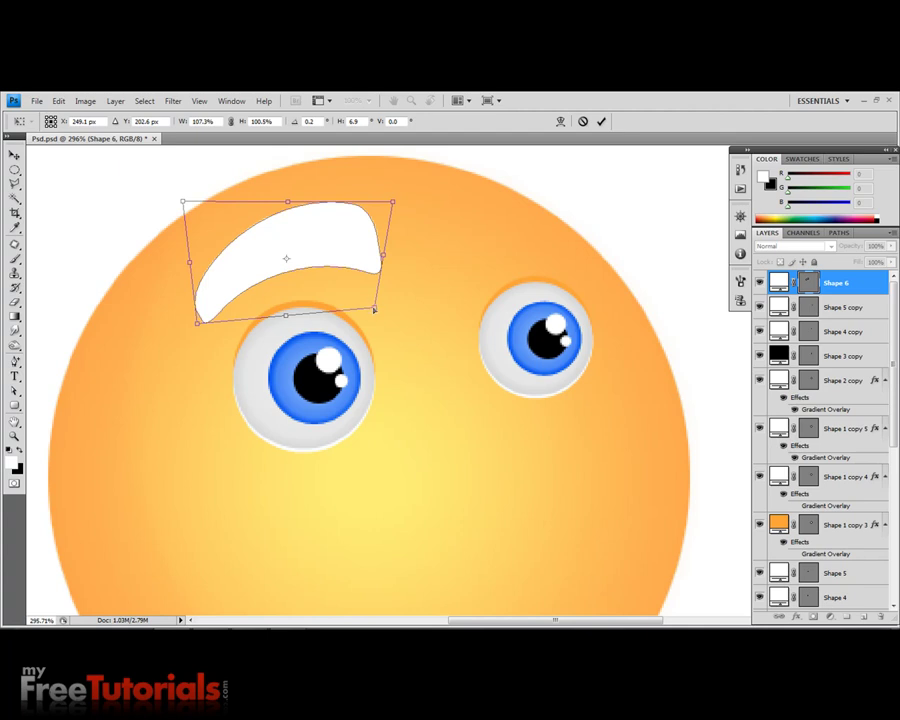
drag(375, 308, 362, 299)
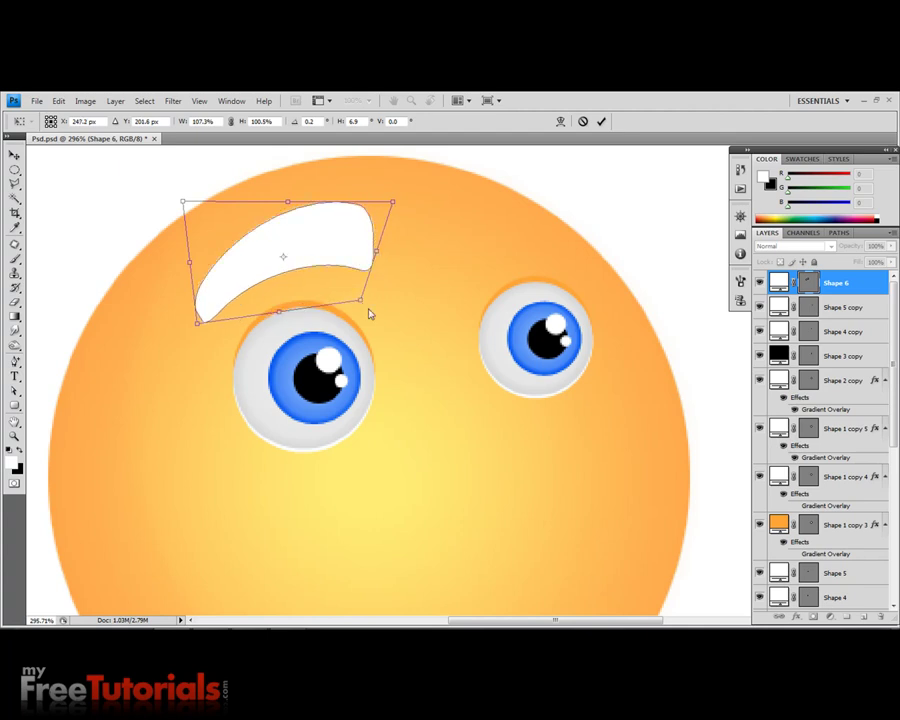
key(Return)
- Rotate the eyebrow about 14°, shift it up-left, and hide its path outline
key(ctrl+t)
drag(386, 311, 393, 349)
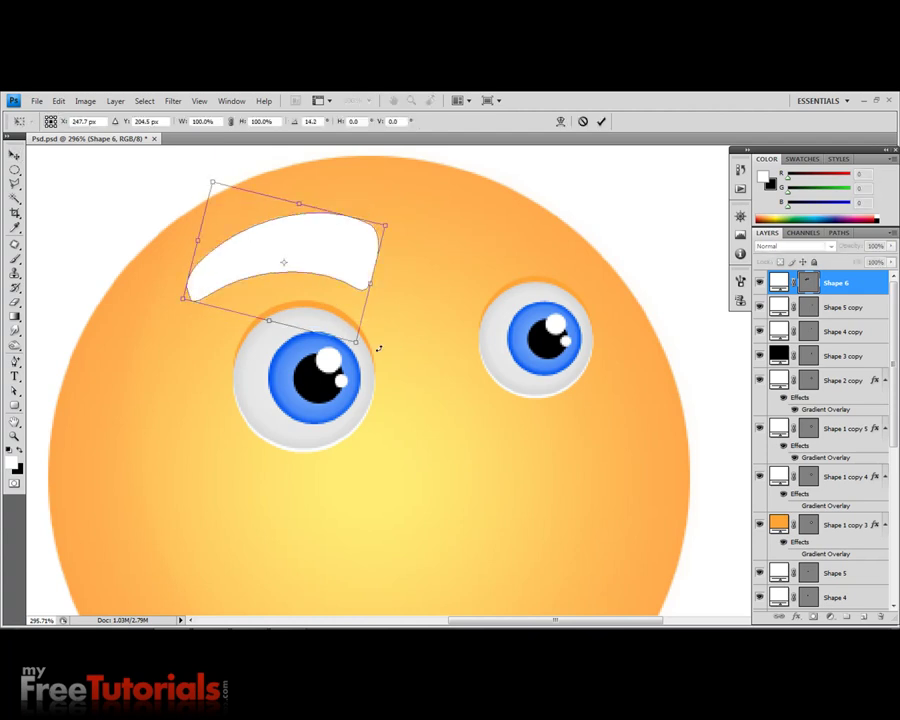
mouse_move(353, 272)
mouse_down()
mouse_move(334, 263)
mouse_move(390, 318)
mouse_move(400, 316)
mouse_up()
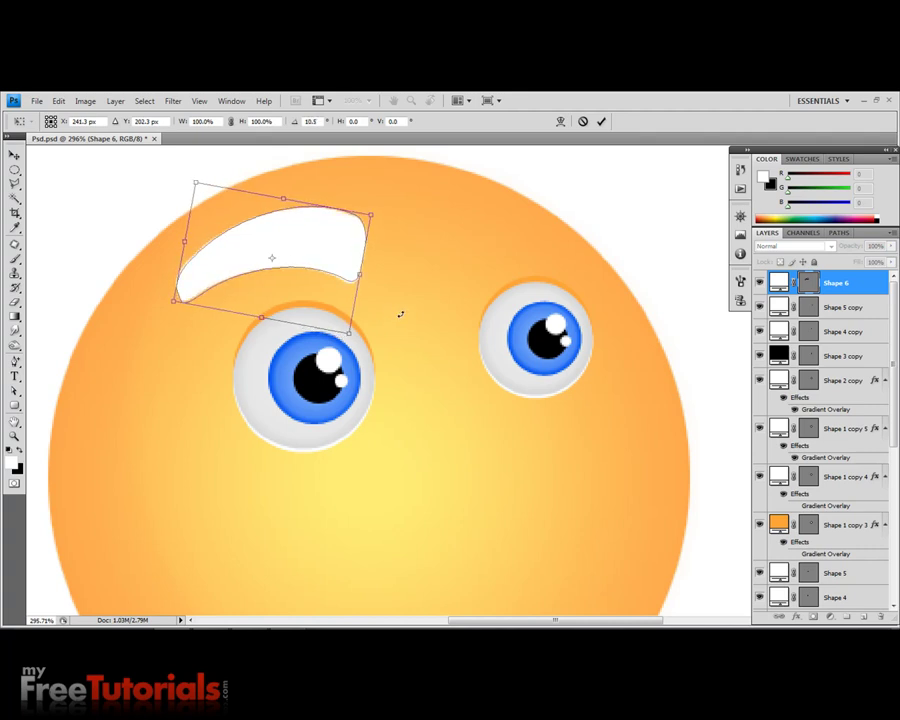
key(Return)
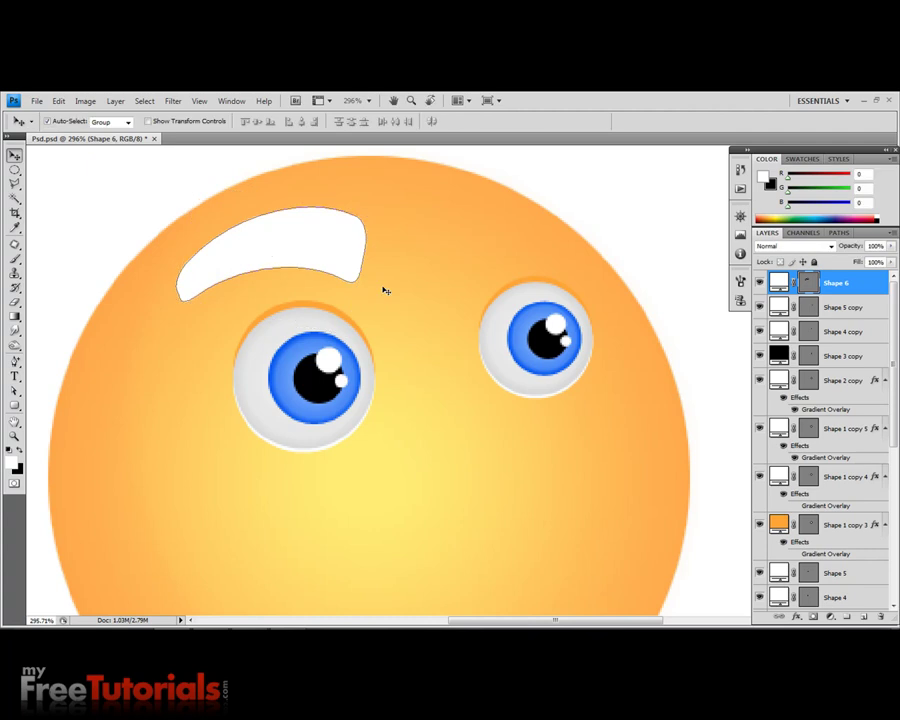
click(810, 289)
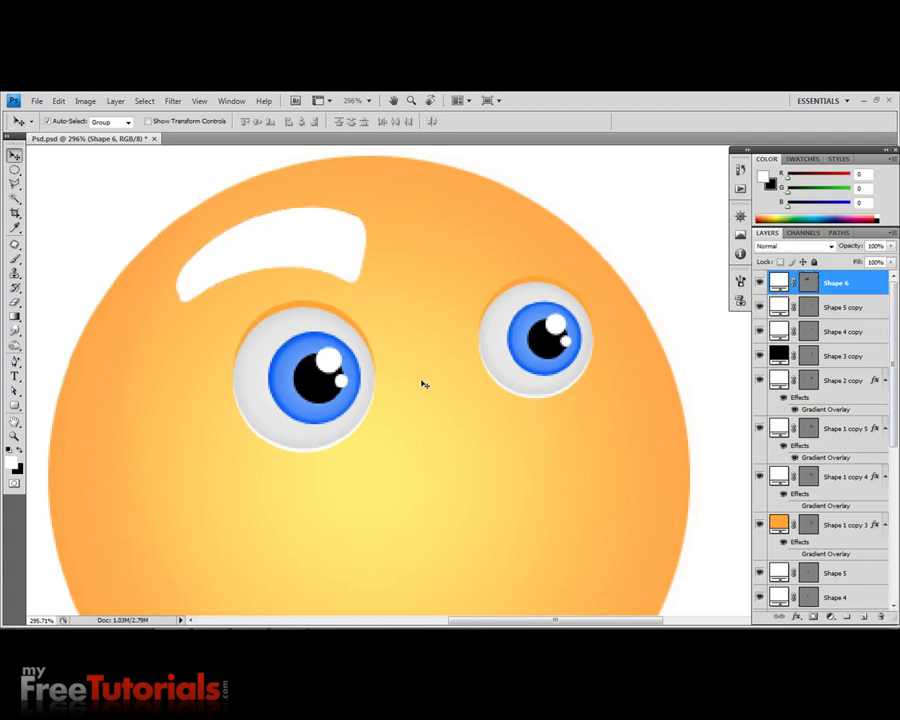
- Turn on a Gradient Overlay for the Shape 6 eyebrow layer and open its gradient
right_click(840, 292)
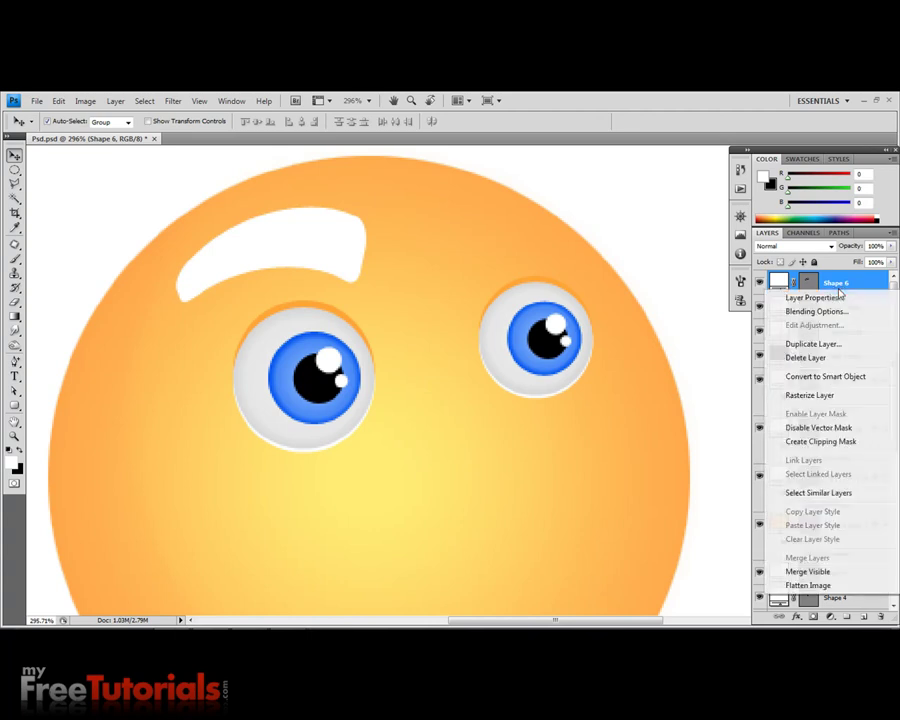
click(822, 311)
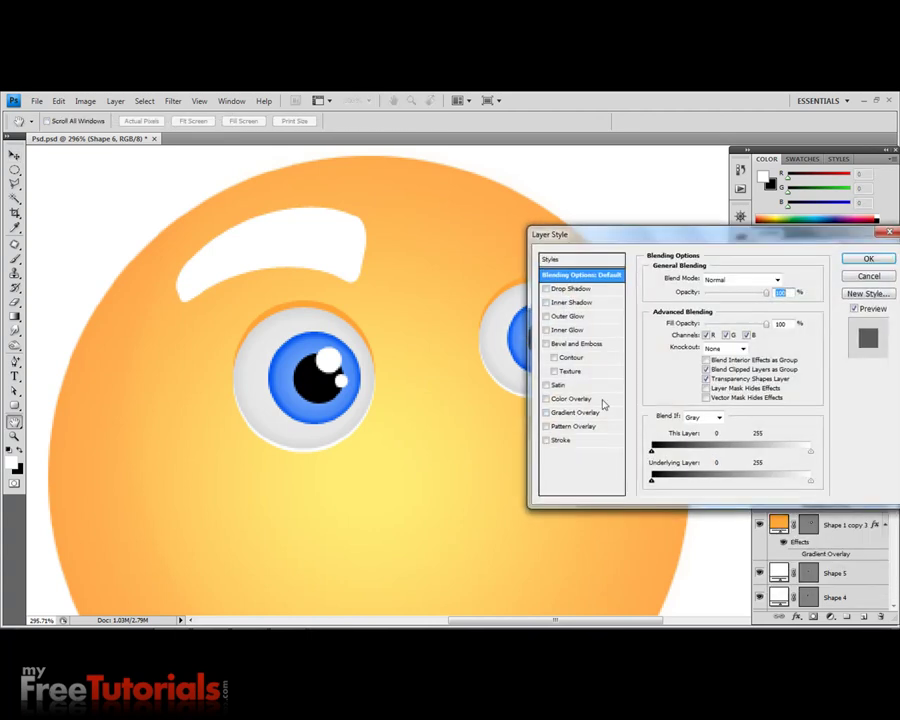
click(546, 416)
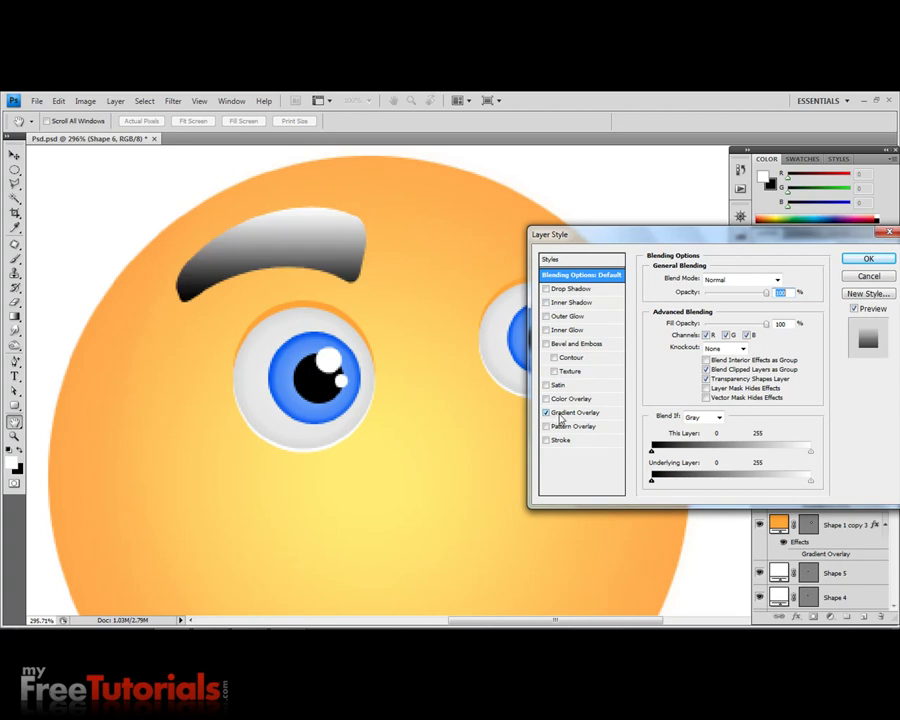
click(575, 412)
click(696, 252)
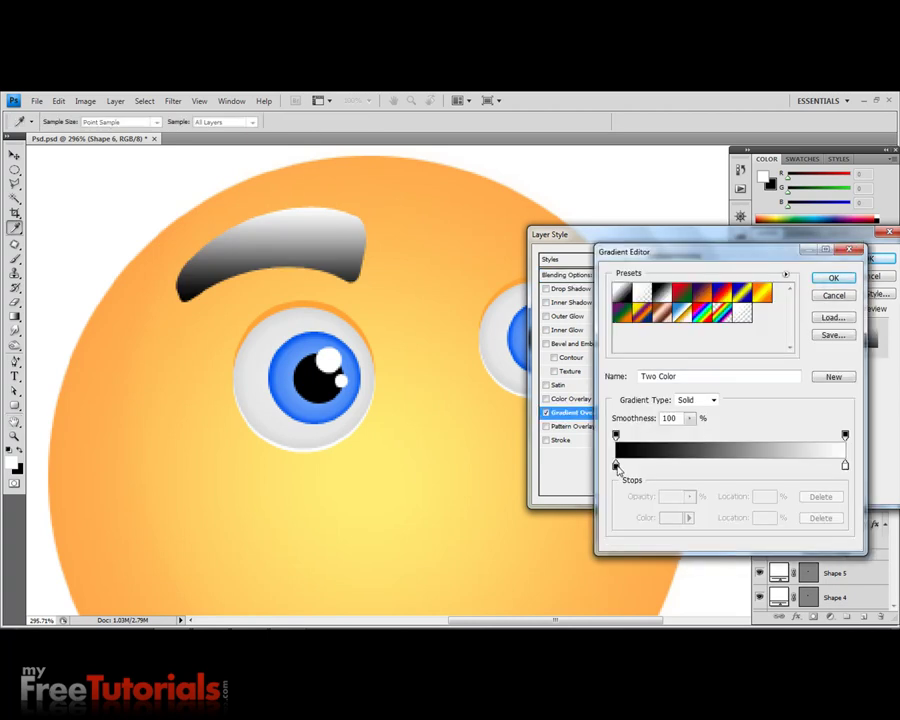
- Set the gradient's left stop to a dark reddish brown
click(617, 467)
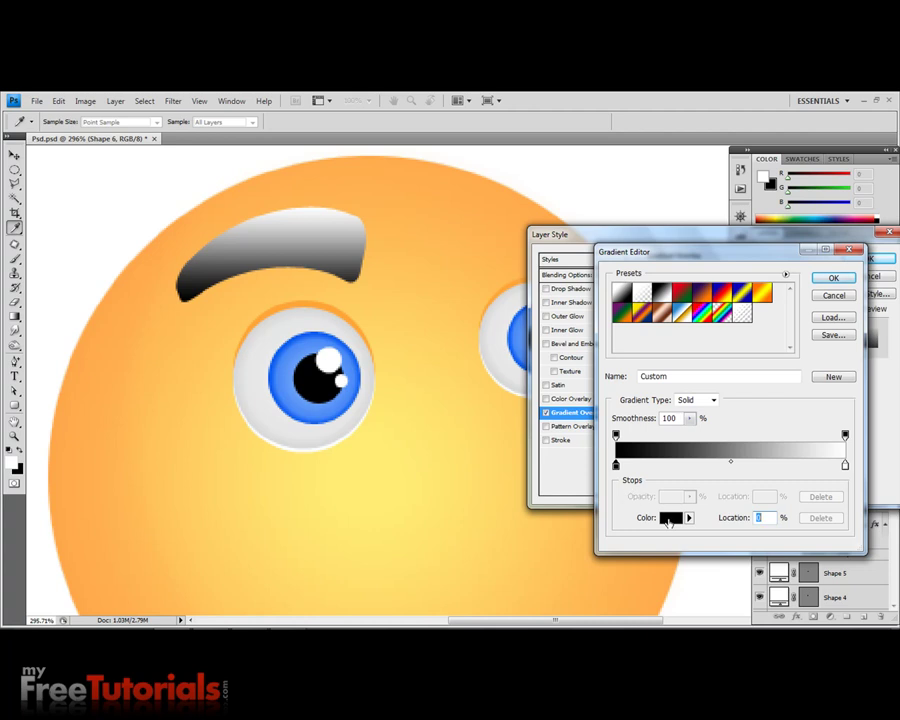
click(669, 519)
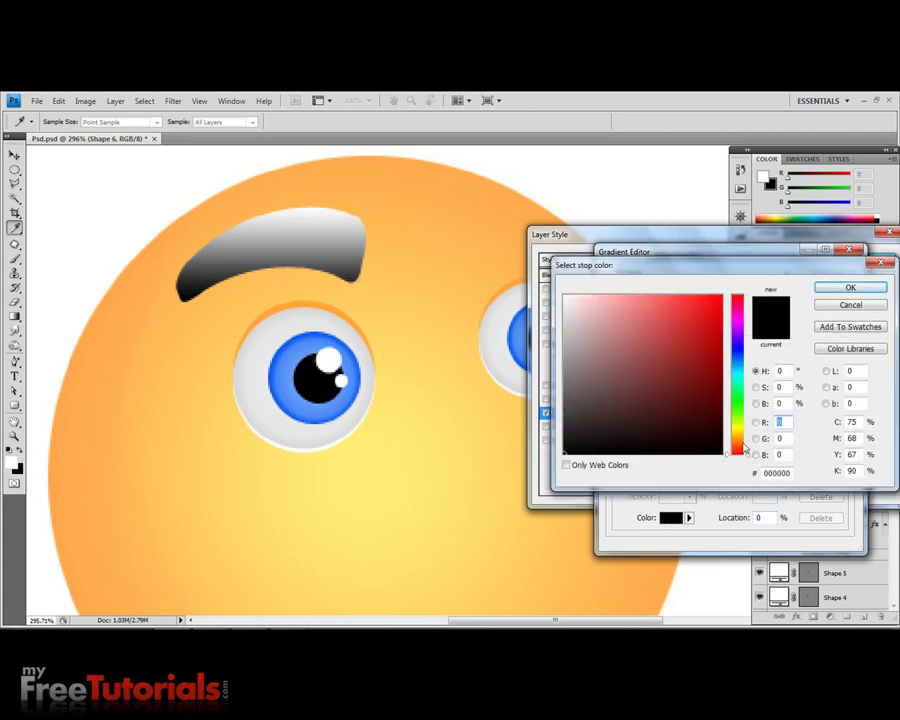
click(737, 443)
mouse_move(697, 364)
mouse_down()
mouse_move(749, 363)
mouse_move(739, 385)
mouse_up()
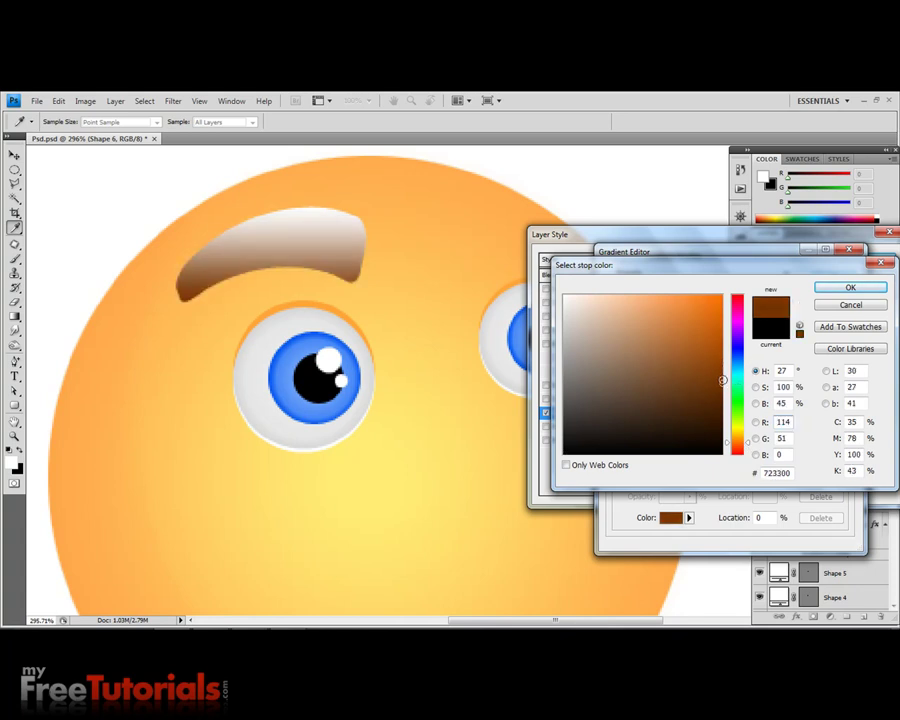
click(722, 377)
click(847, 289)
- Set the gradient's right stop to orange ff9e36
click(845, 467)
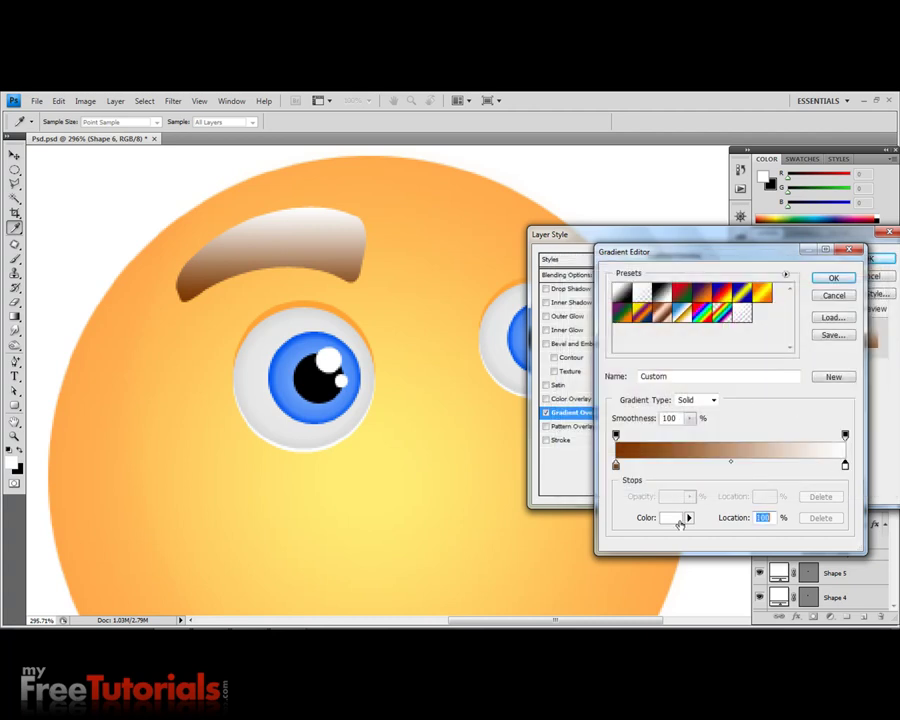
click(680, 517)
drag(744, 452, 746, 445)
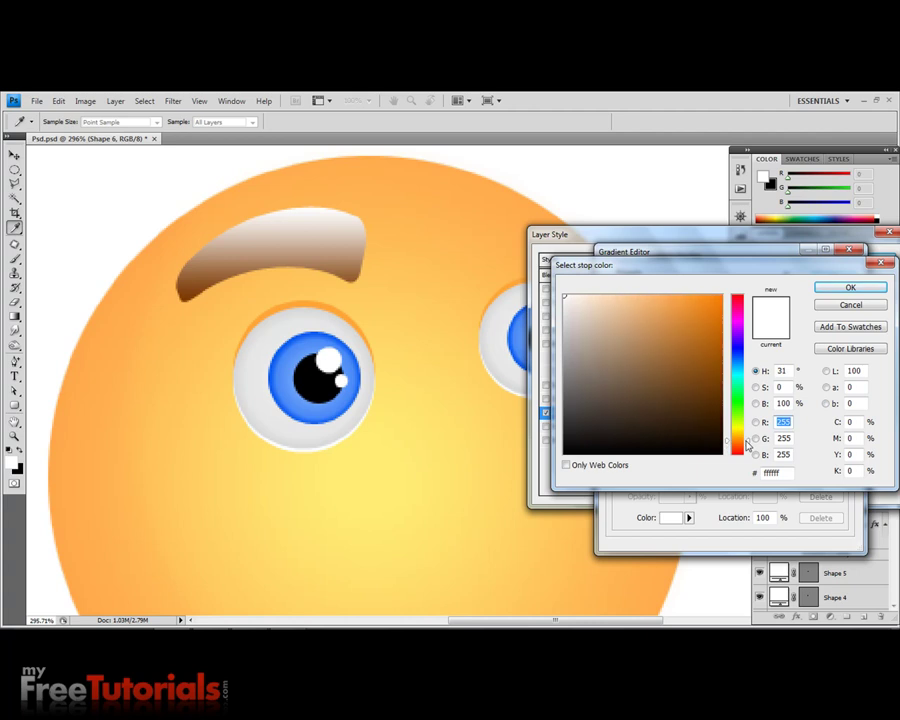
click(695, 295)
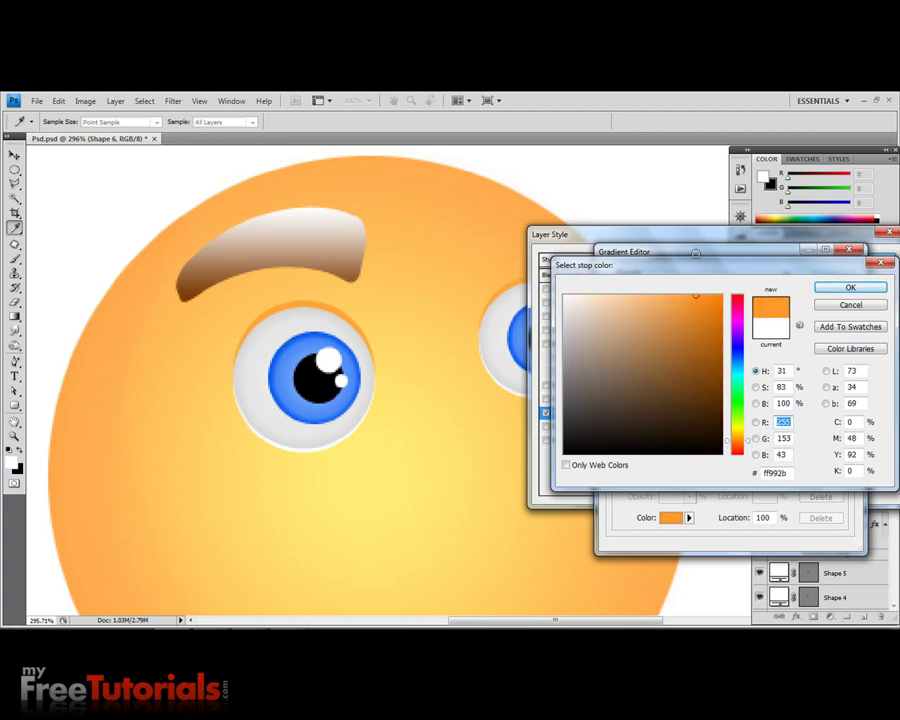
click(711, 316)
click(717, 327)
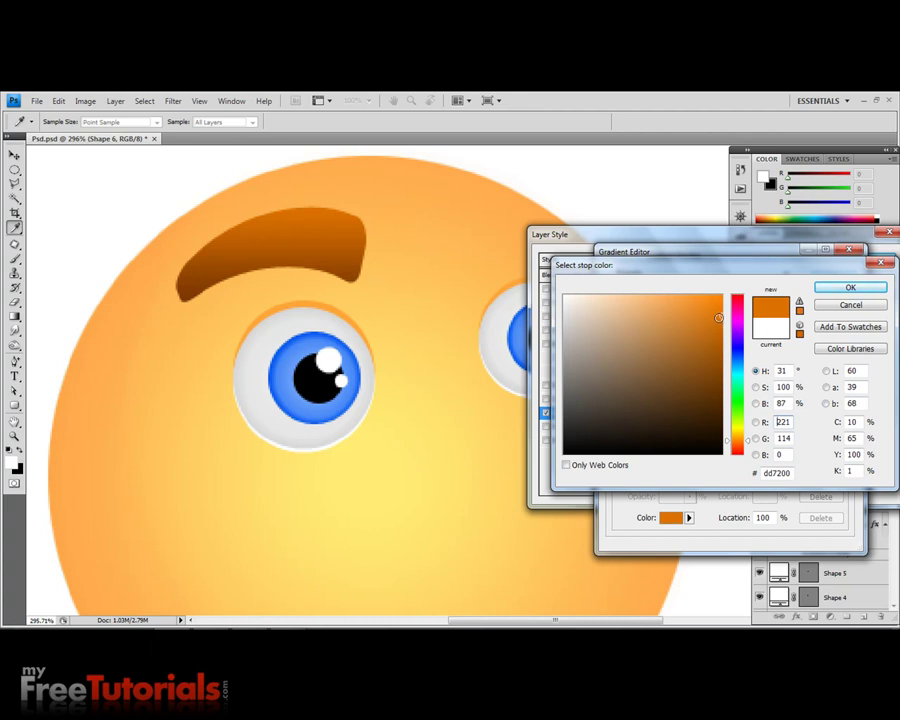
click(656, 295)
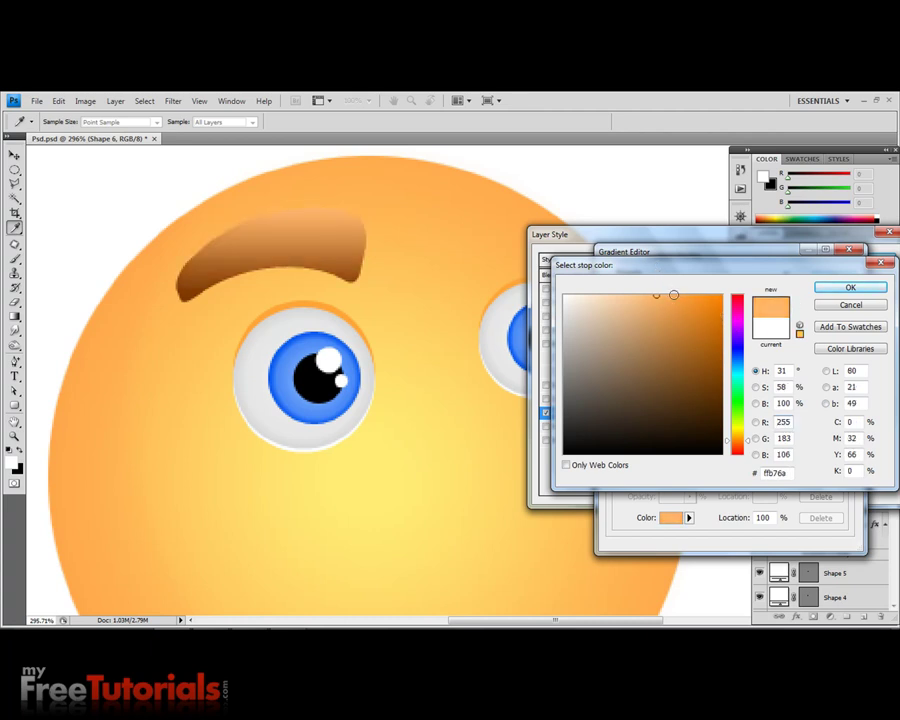
click(671, 295)
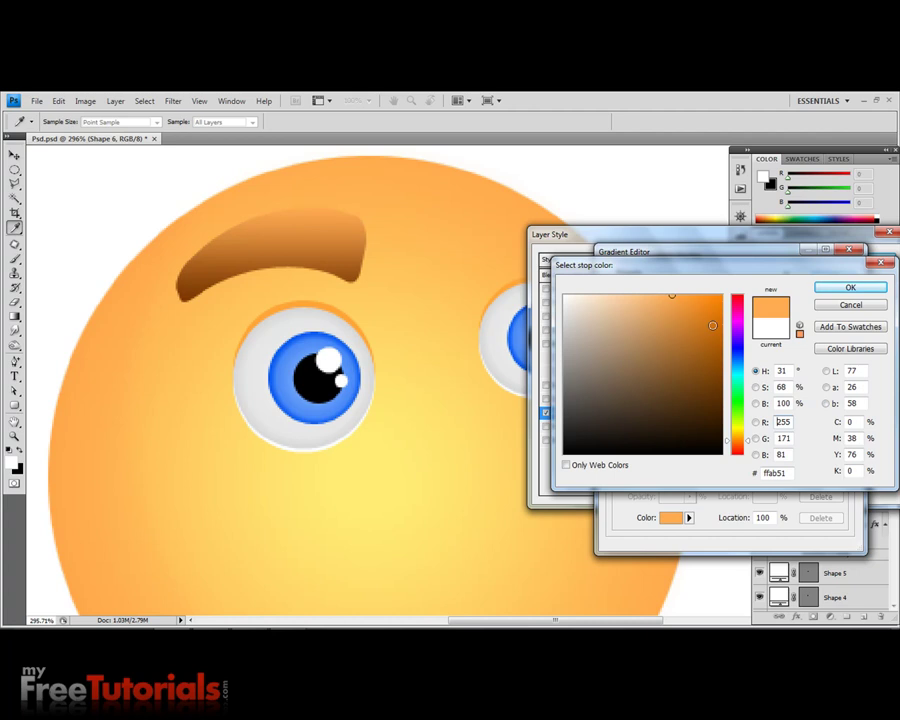
click(748, 437)
drag(749, 440, 749, 440)
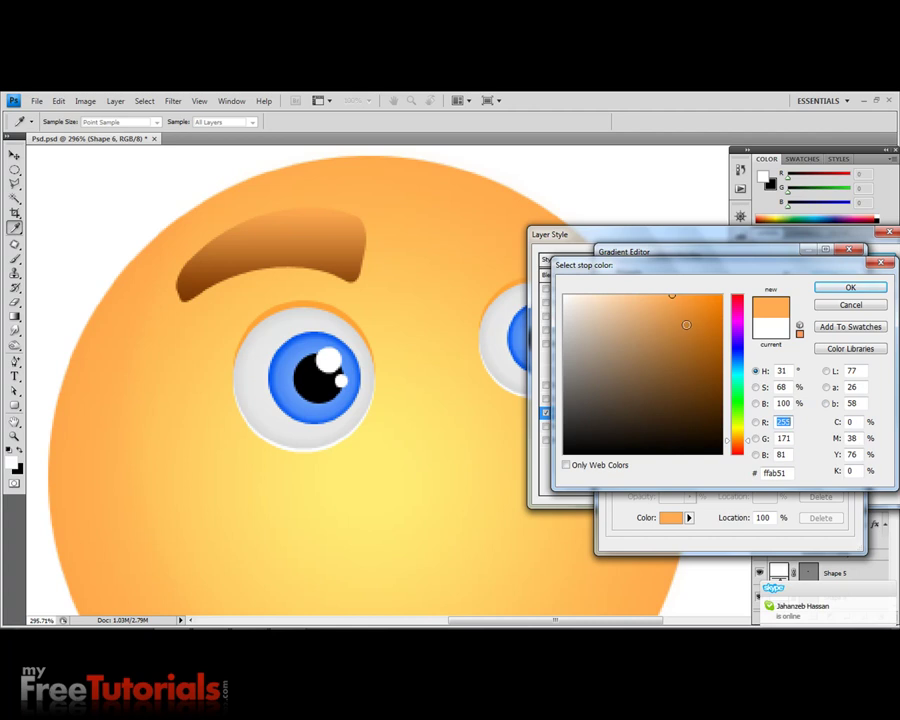
mouse_move(684, 304)
mouse_down()
mouse_move(694, 268)
mouse_move(689, 290)
mouse_up()
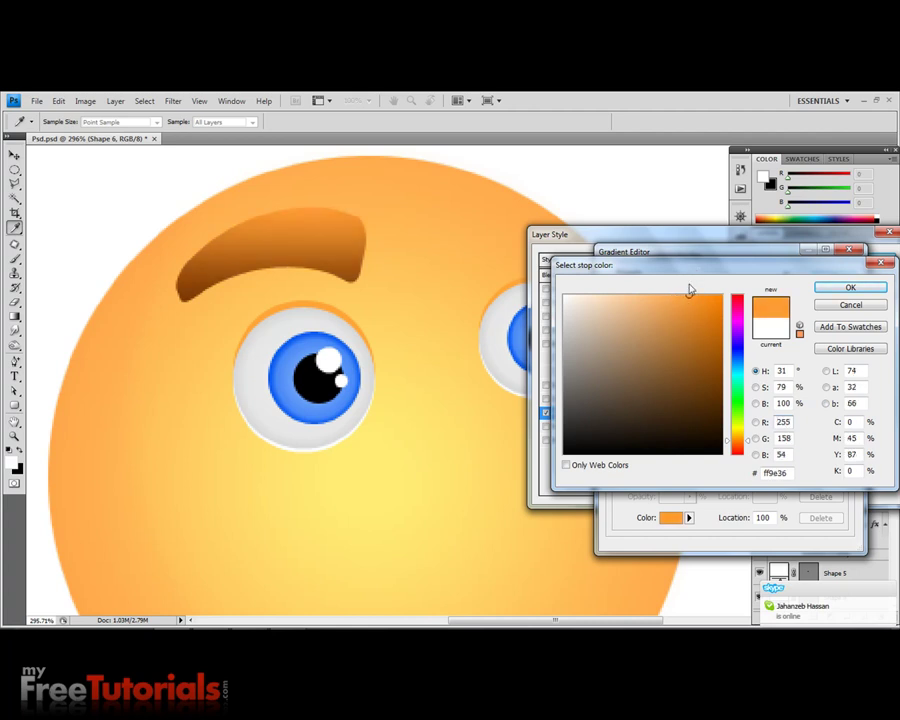
click(850, 287)
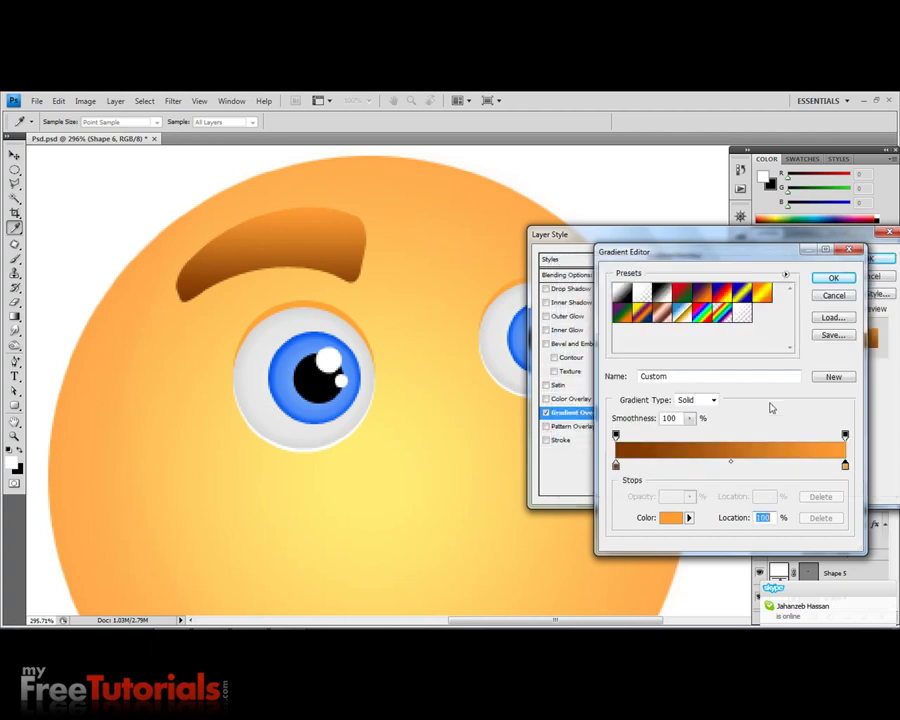
- Set the eyebrow gradient's left stop to a dark brown
click(730, 464)
click(730, 465)
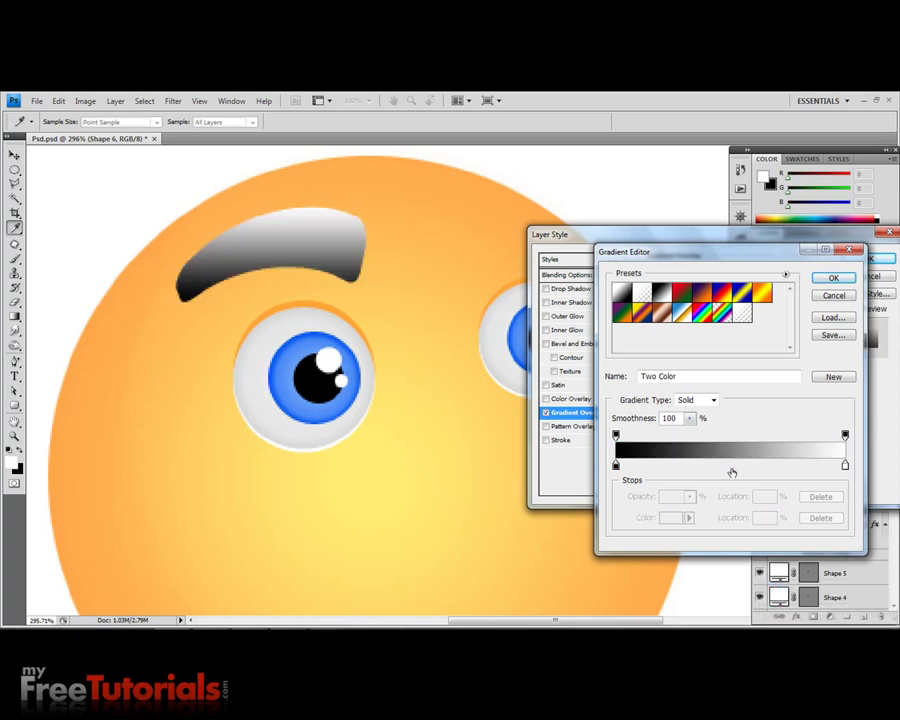
click(615, 465)
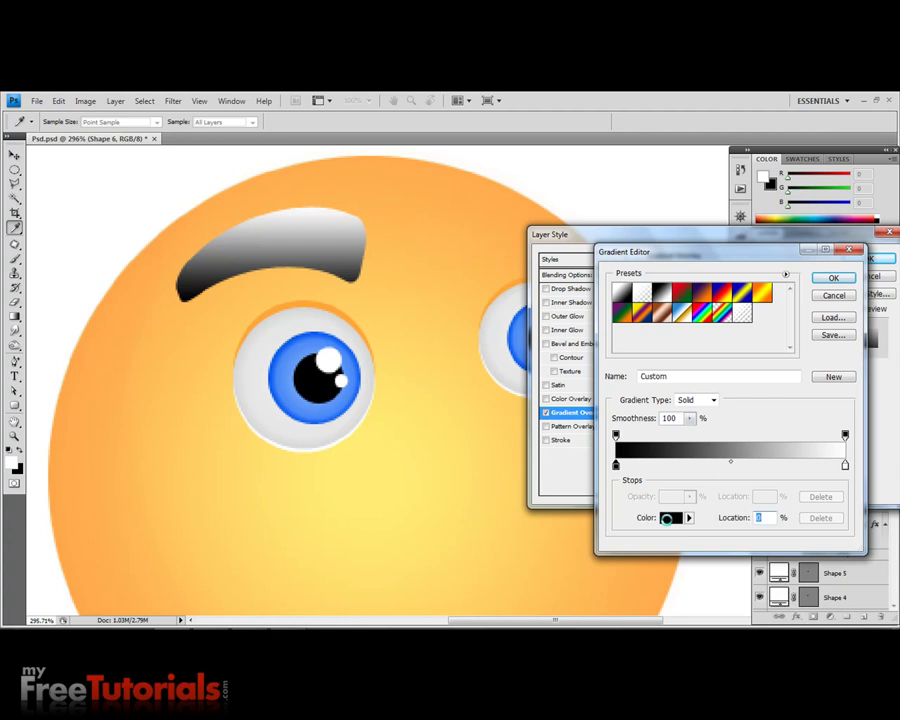
click(670, 517)
drag(745, 445, 745, 439)
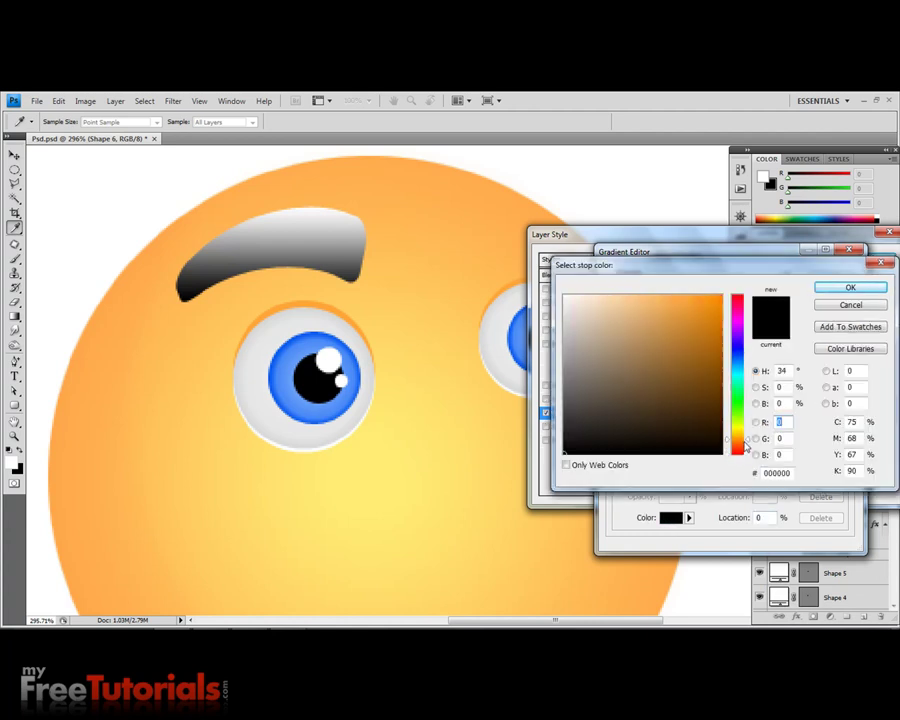
click(722, 370)
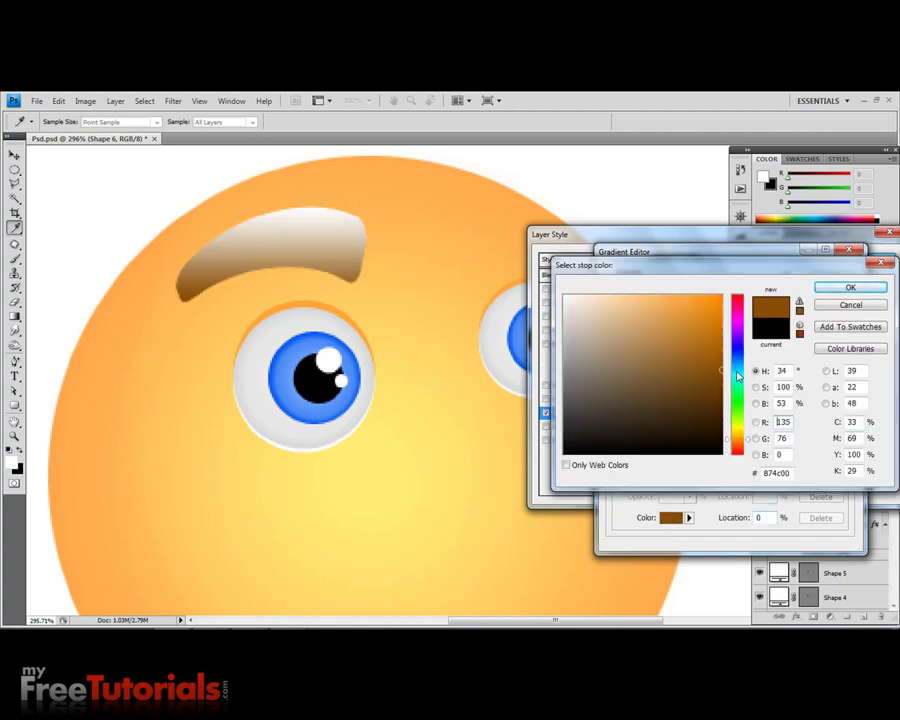
click(722, 363)
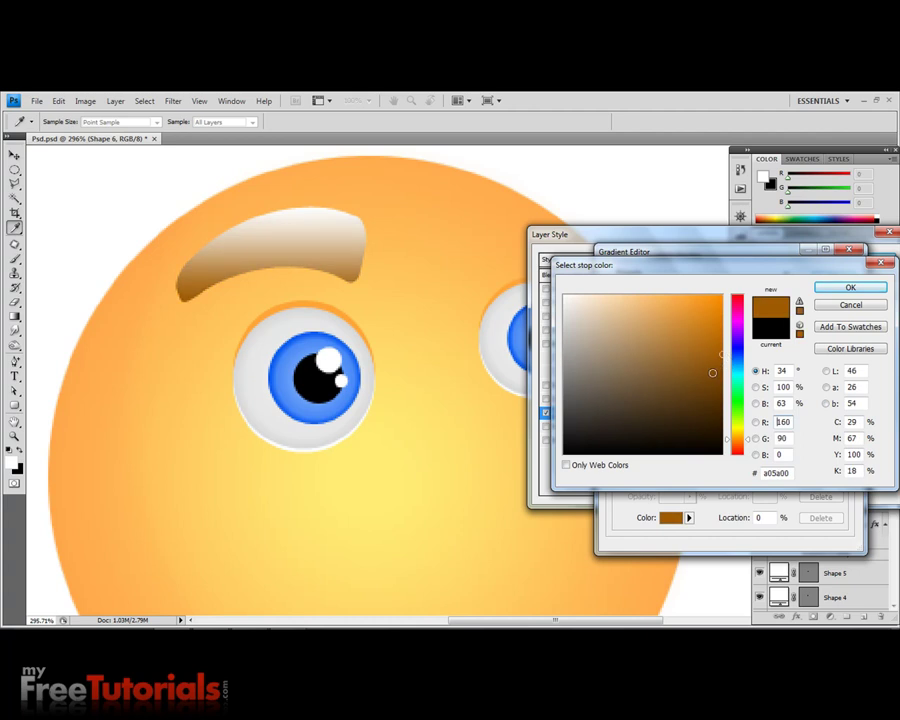
click(720, 373)
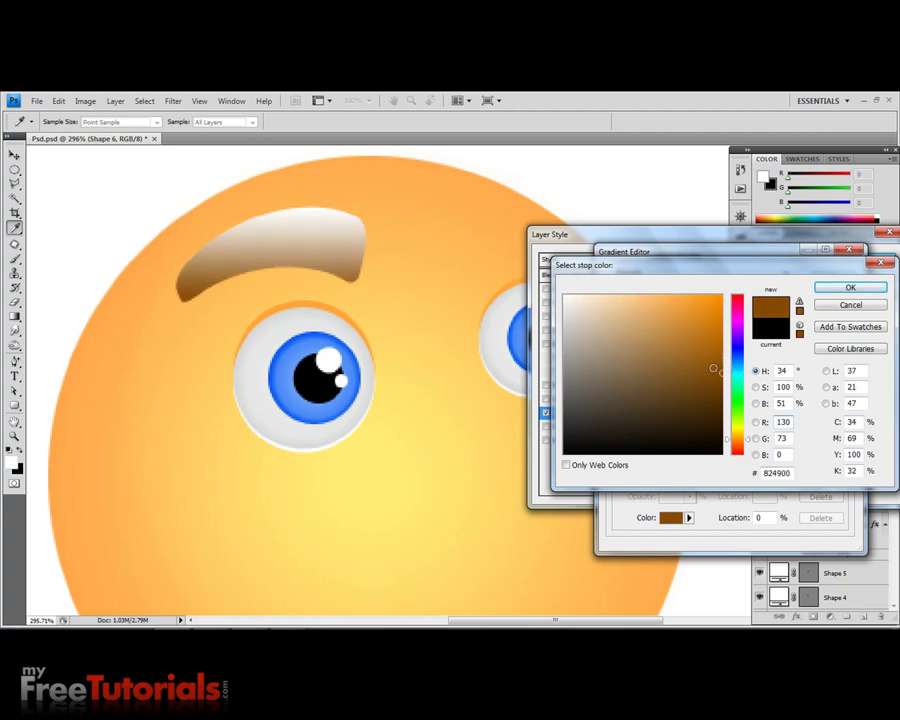
click(852, 289)
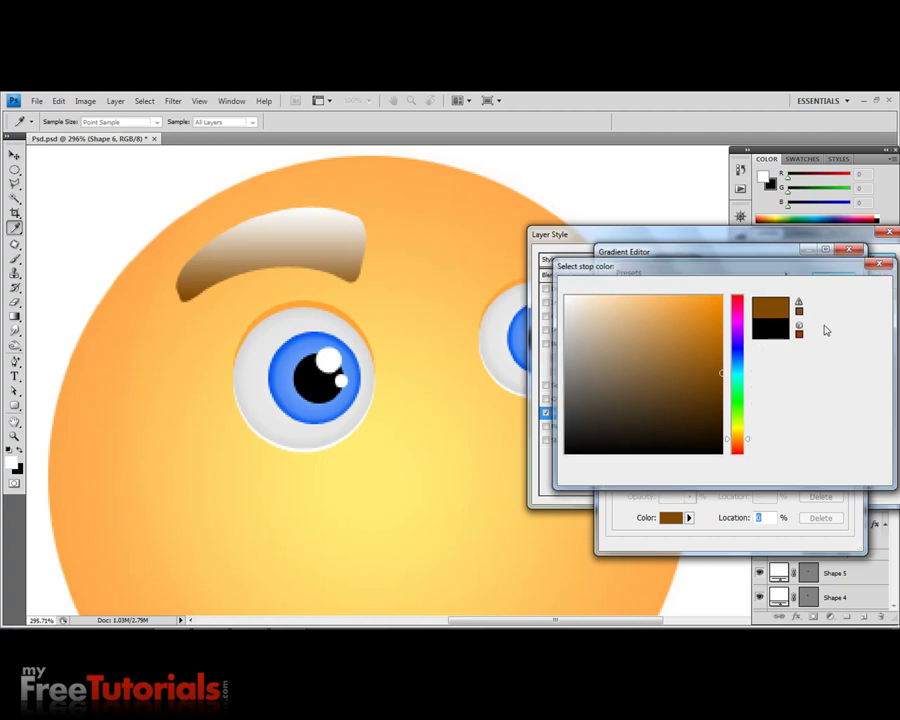
- Set the right stop to brown 976000, apply the overlay, and show the path outline
click(845, 466)
click(670, 518)
click(731, 418)
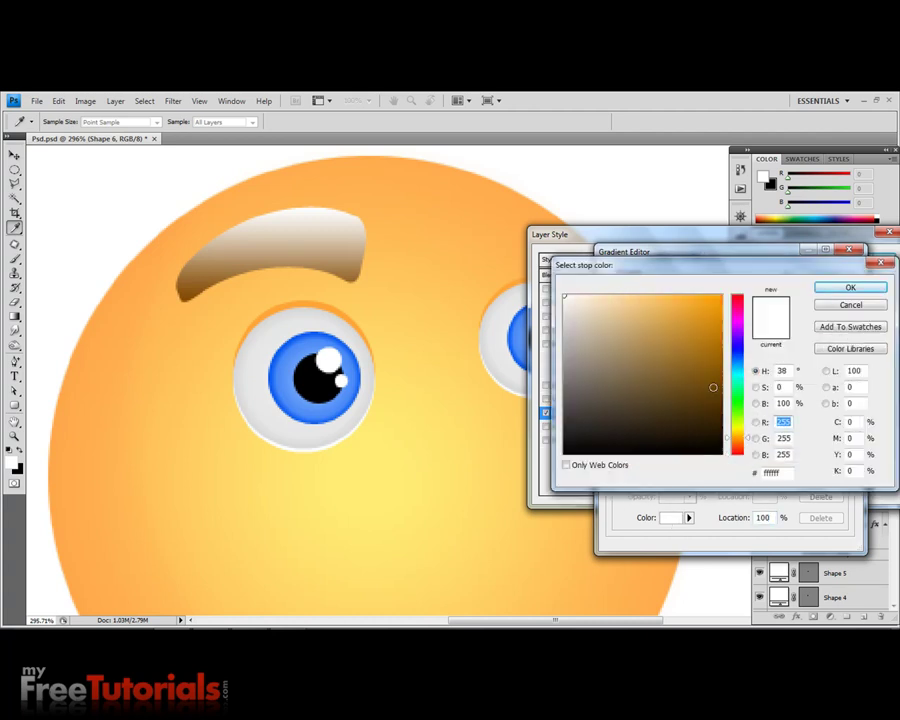
click(722, 361)
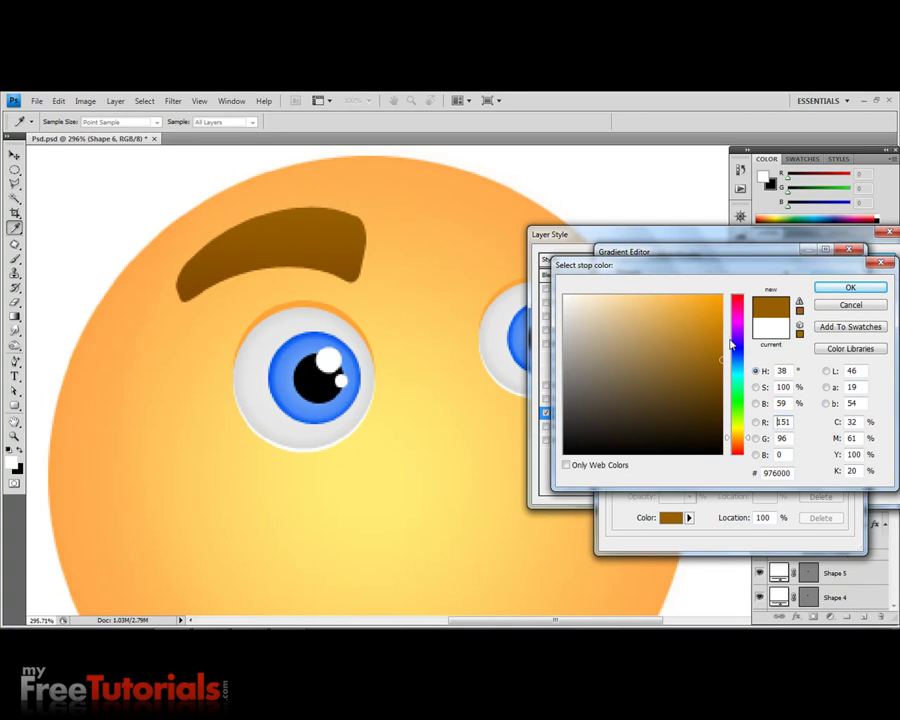
click(836, 290)
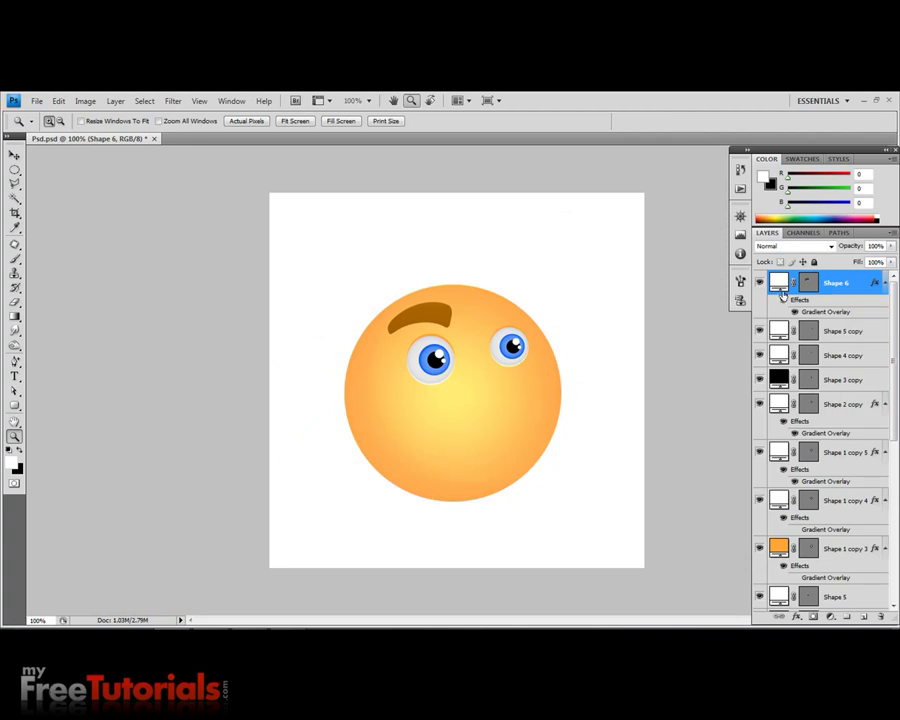
click(807, 283)
- Select the Pen tool in Add to Shape Area mode and zoom in on the eyebrow
click(15, 361)
right_click(15, 362)
click(60, 353)
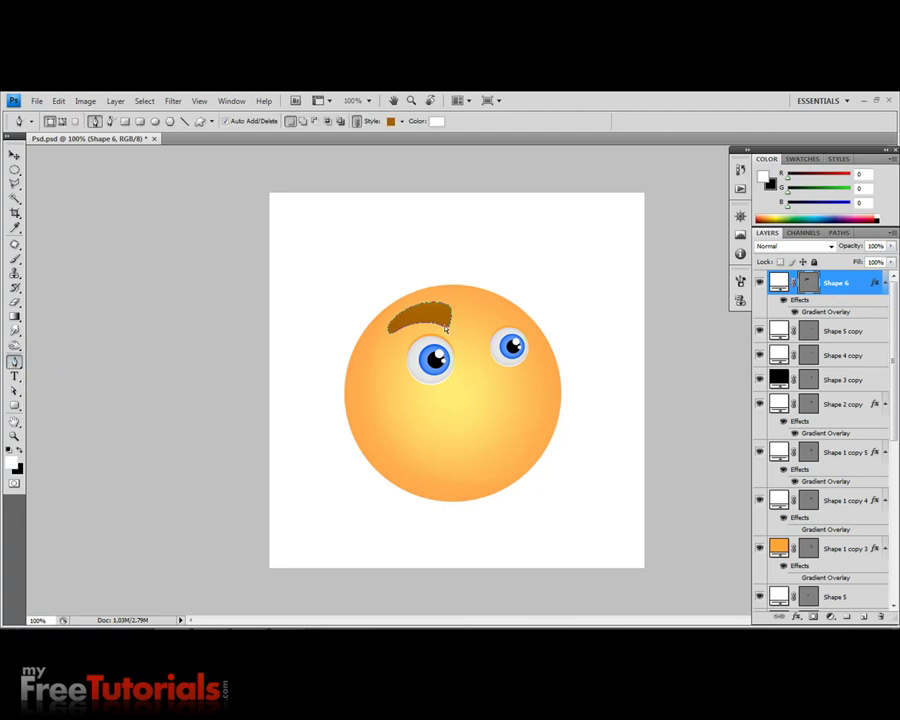
key(shift)
click(14, 435)
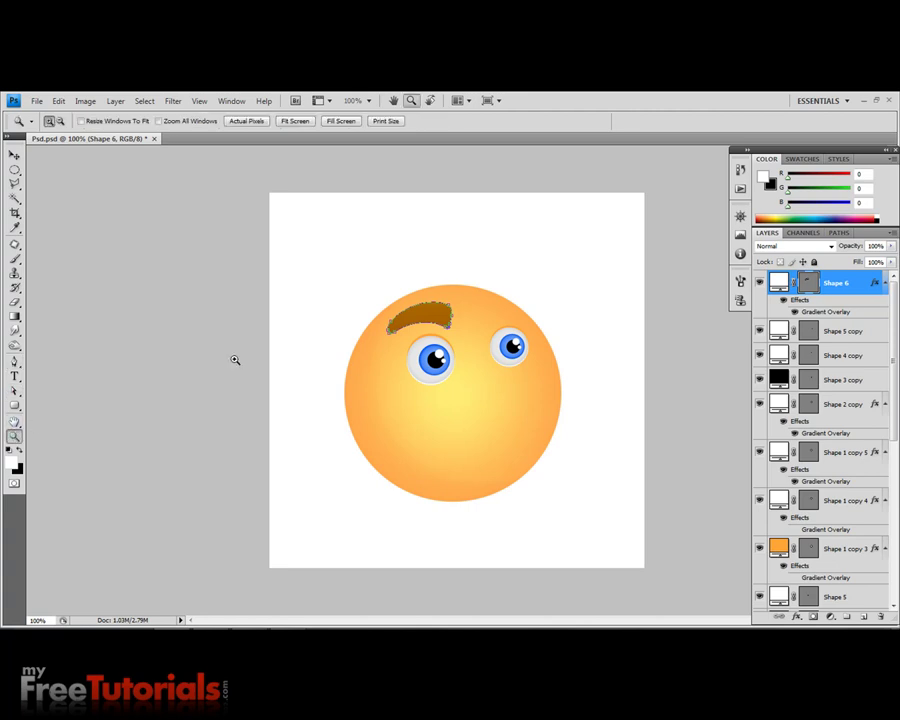
click(478, 308)
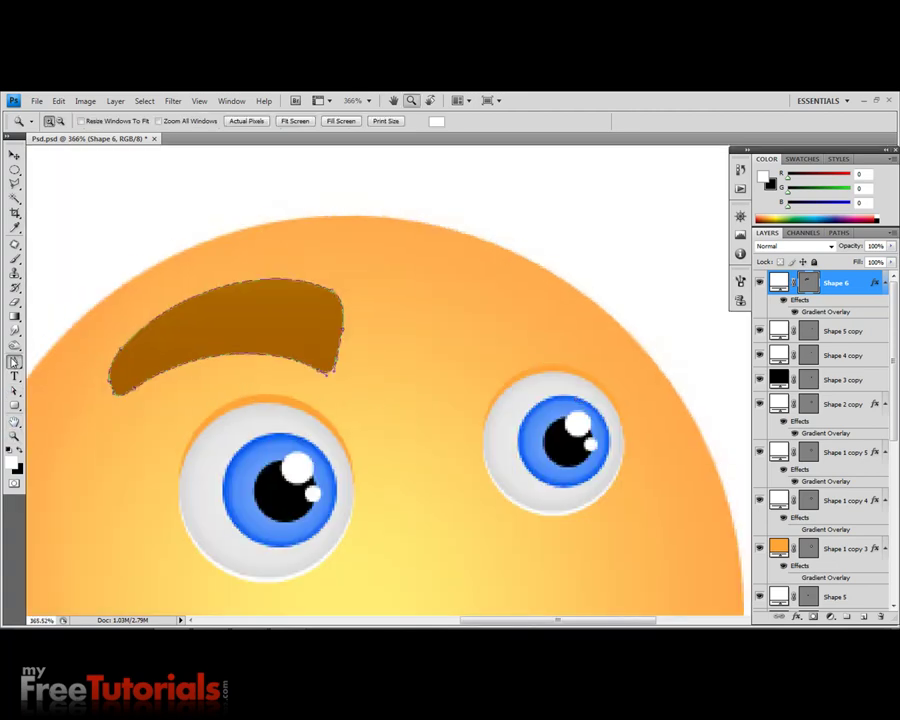
- Drag the eyebrow's lower-right curve handles to smooth its underside, then hide the path
click(14, 361)
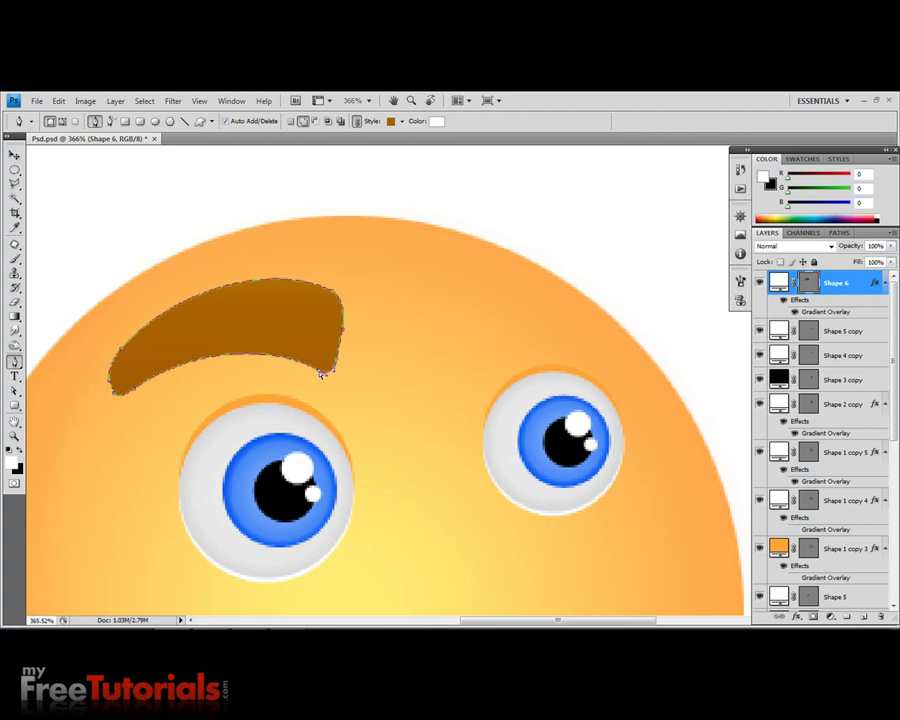
drag(321, 374, 311, 364)
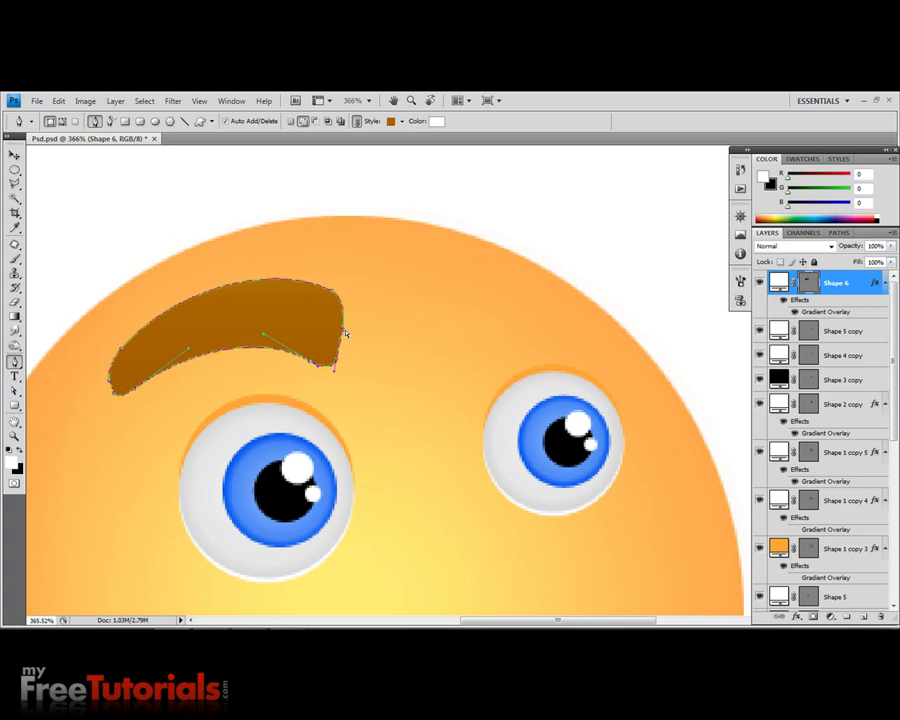
ctrl+click(343, 333)
drag(313, 365, 307, 363)
drag(258, 333, 244, 342)
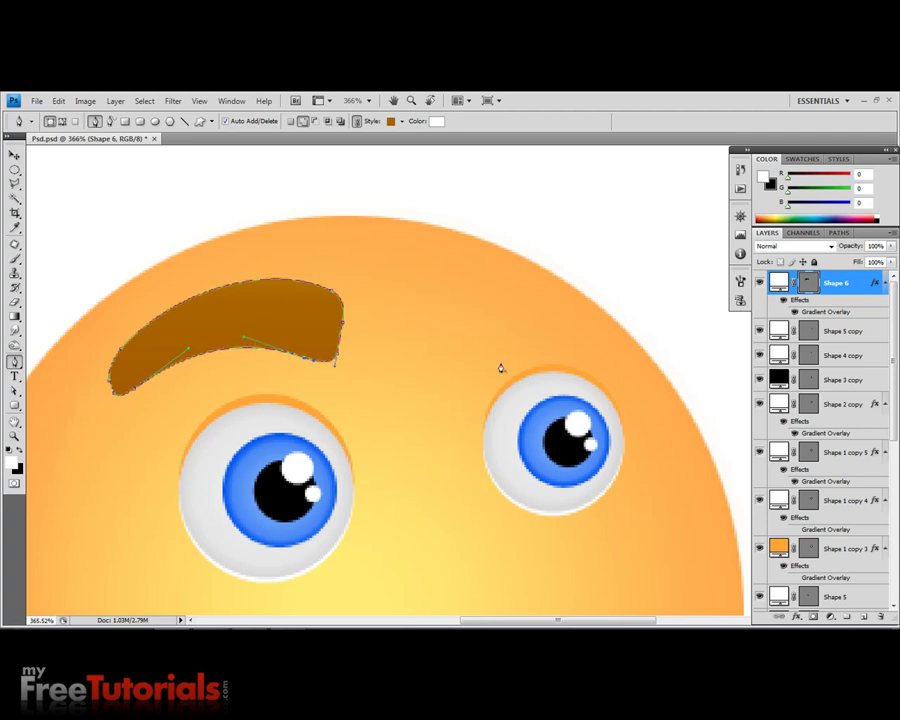
key(Return)
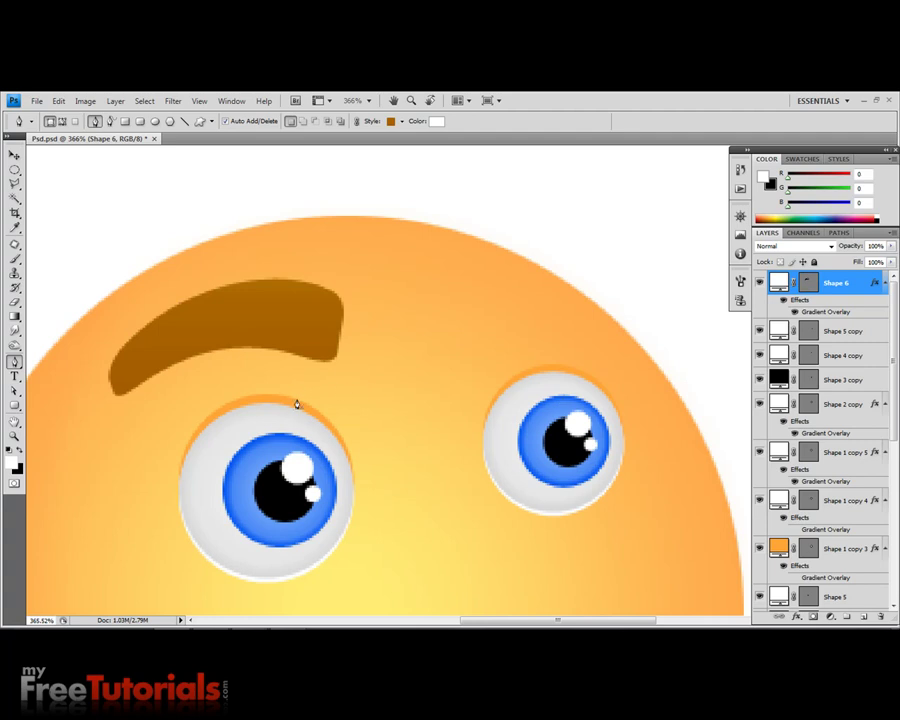
- Set the eyebrow gradient's left stop to reddish brown 77271c
key(i)
key(d)
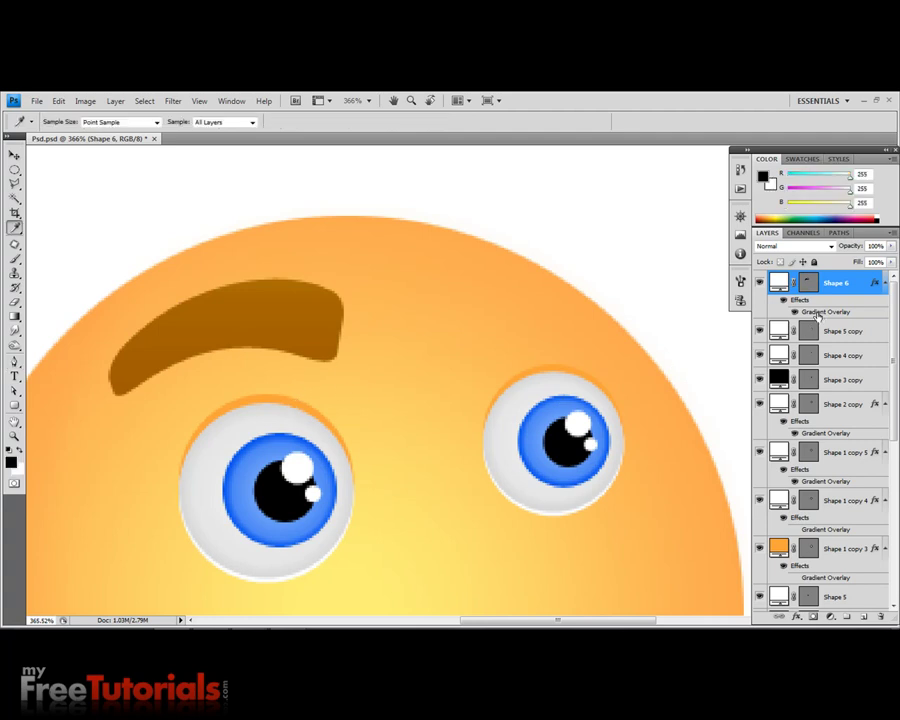
double_click(820, 313)
click(705, 306)
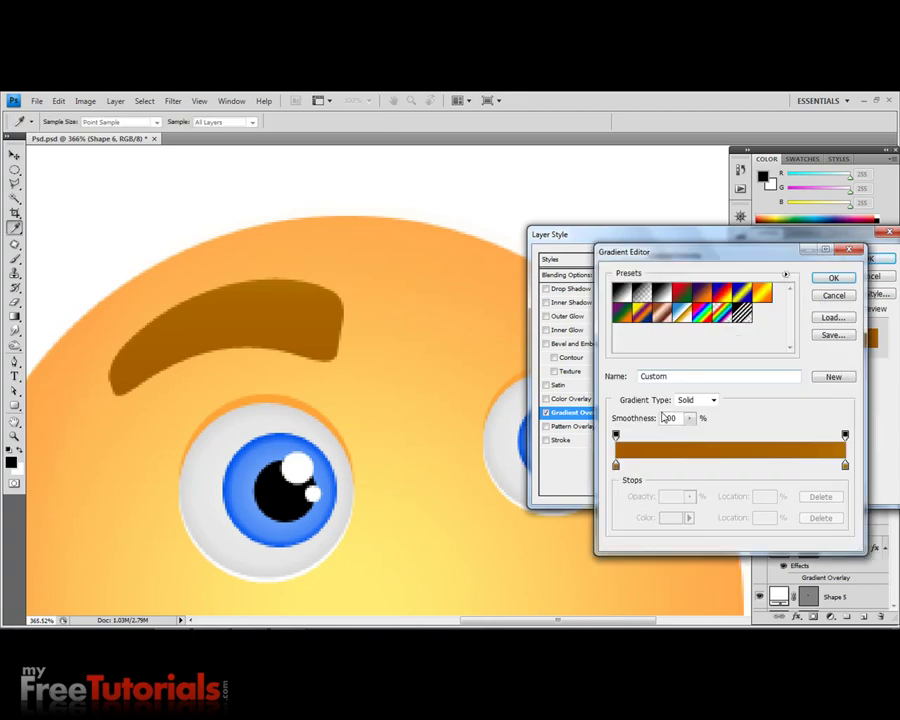
click(615, 465)
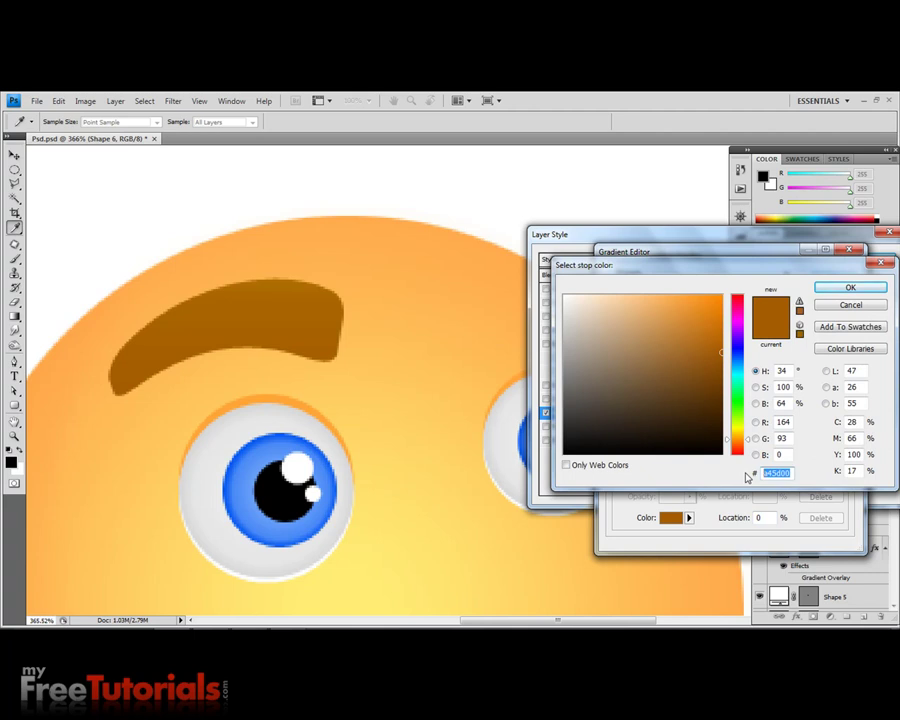
text(7727)
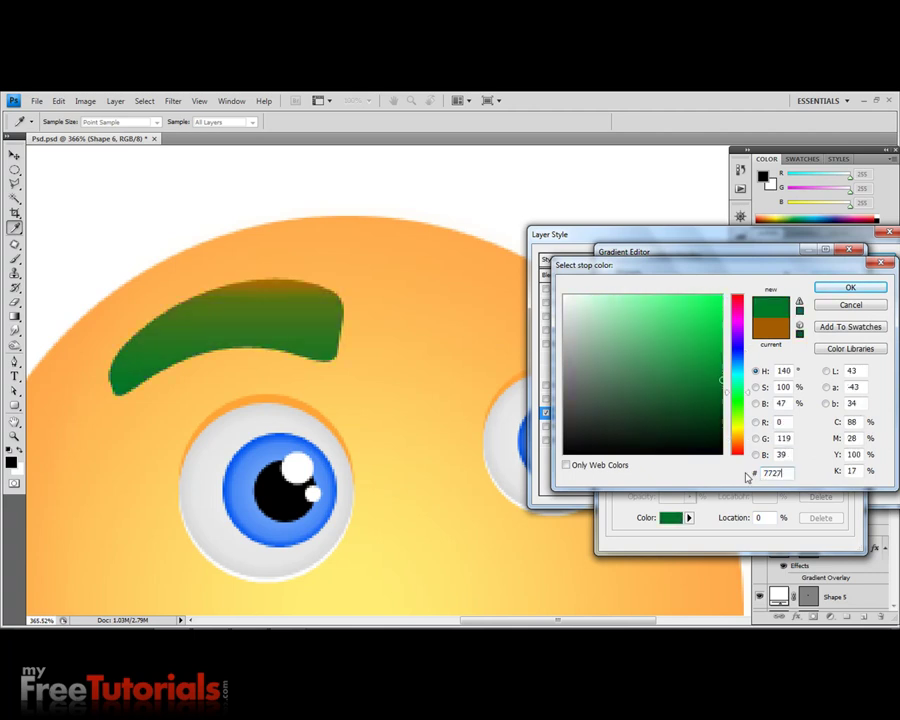
text(1)
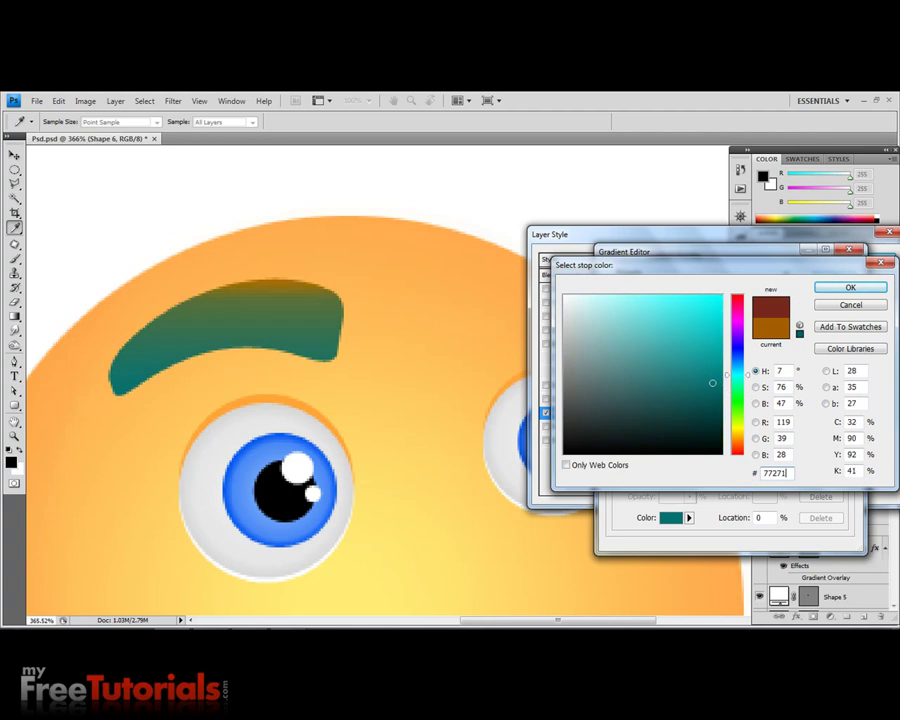
text(c)
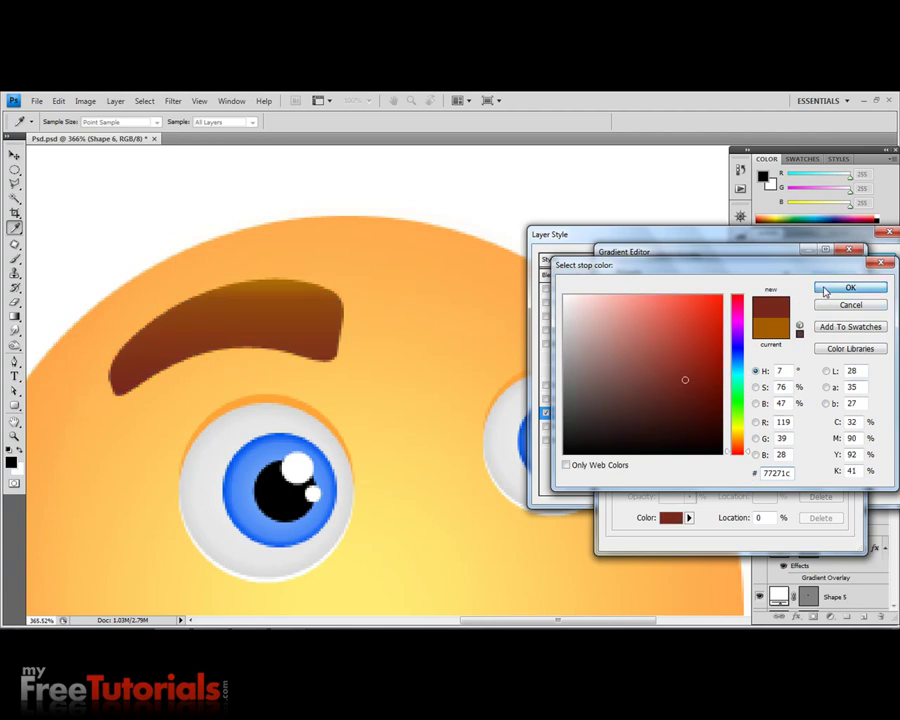
click(849, 287)
- Set the right stop to dark brown 654e2e with the colour midpoint at 72%
click(845, 465)
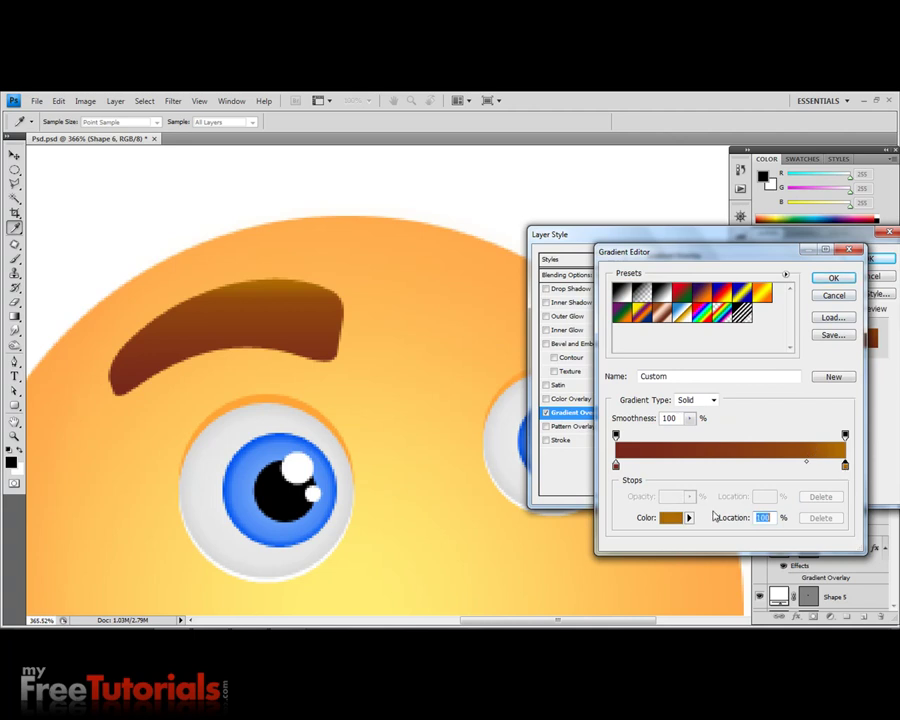
click(670, 517)
drag(787, 471, 744, 471)
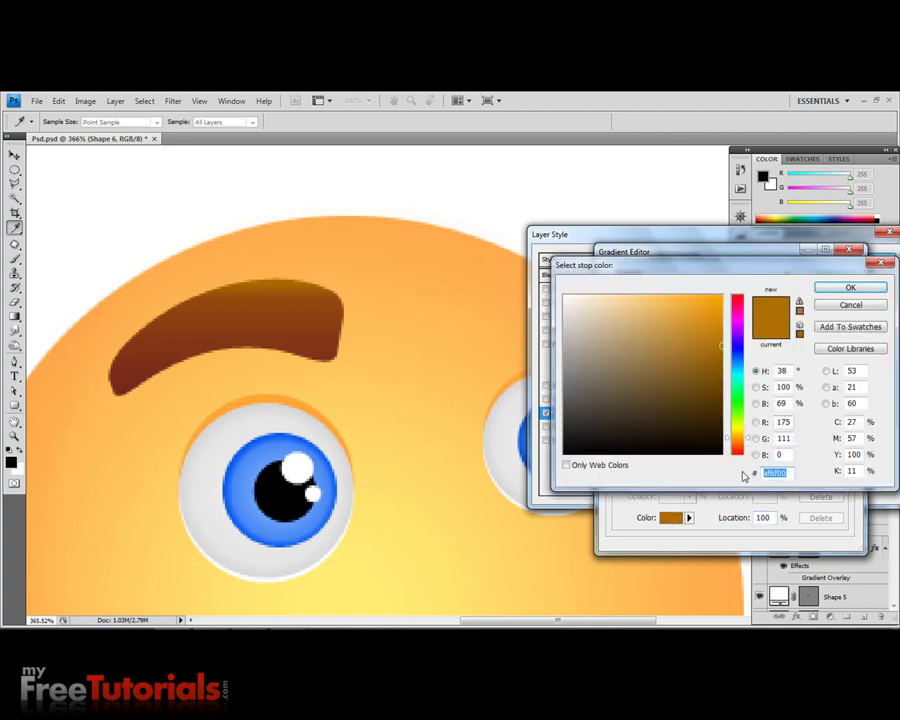
text(654e2e)
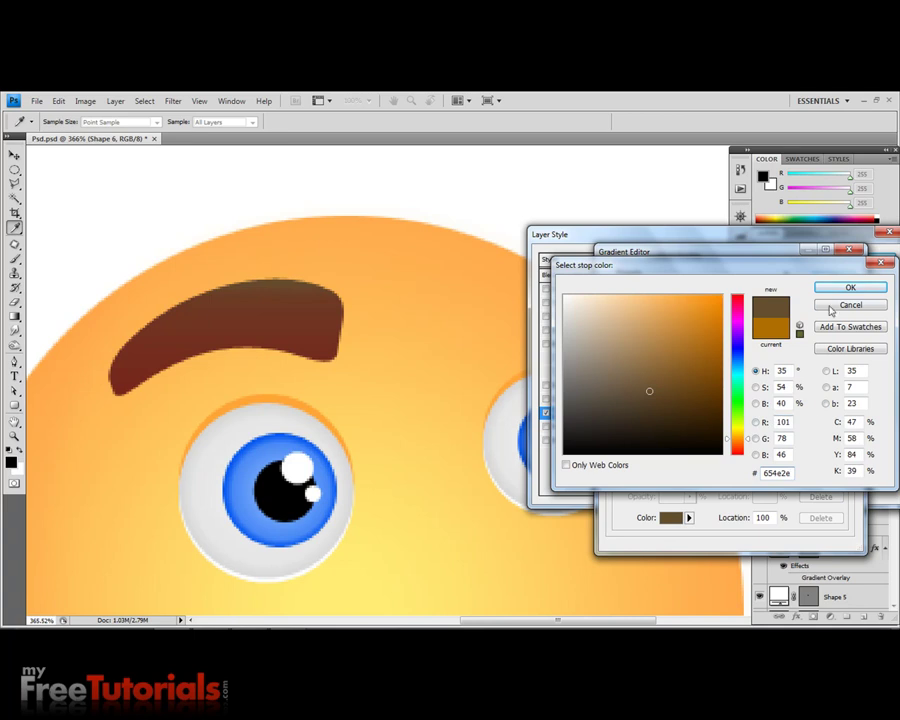
click(834, 288)
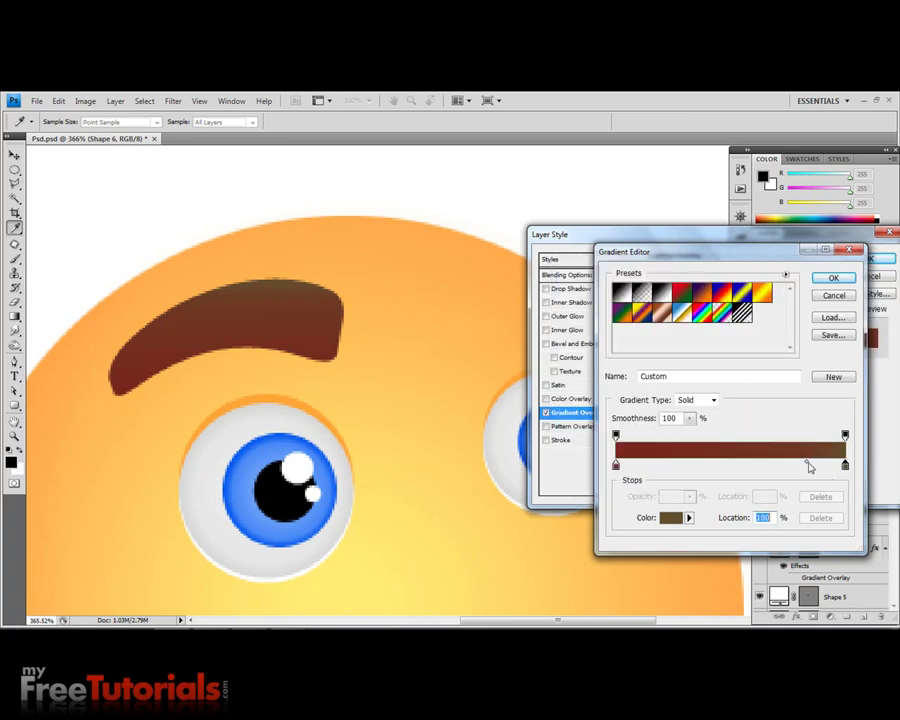
drag(807, 466, 744, 467)
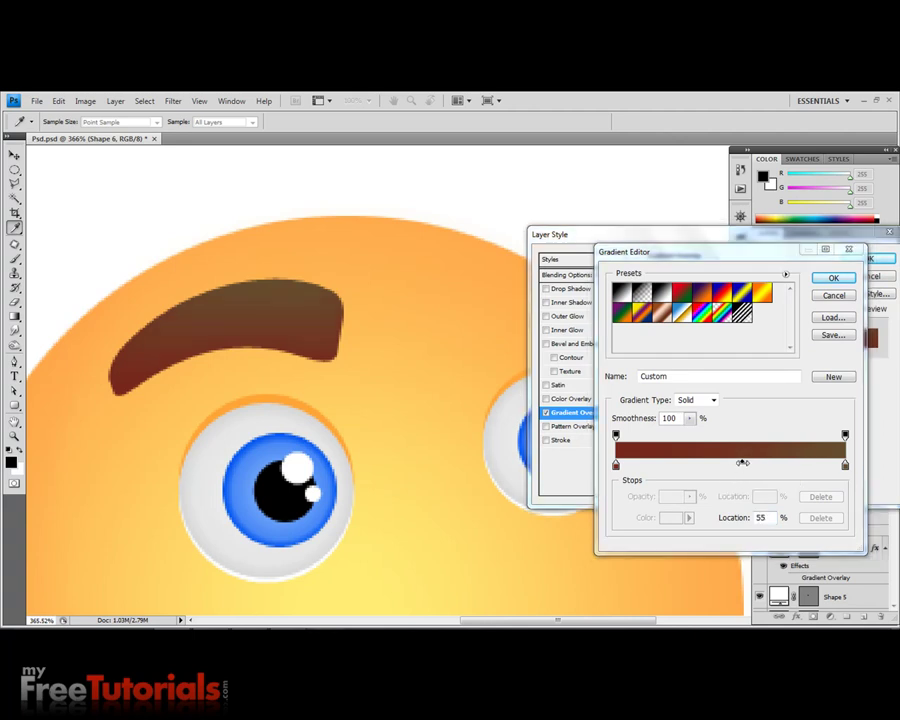
drag(743, 466, 783, 466)
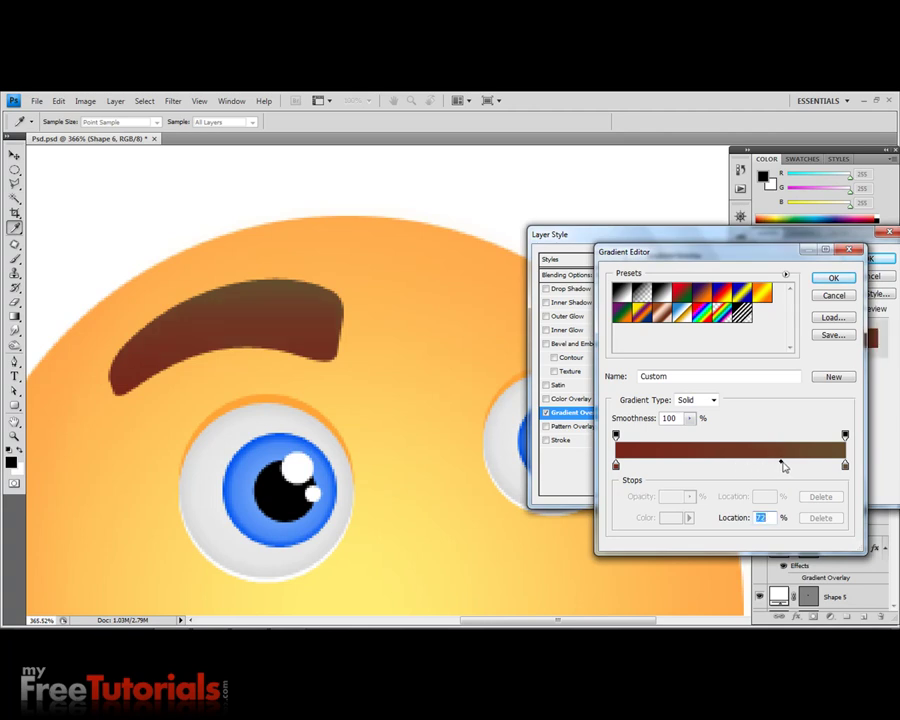
click(833, 278)
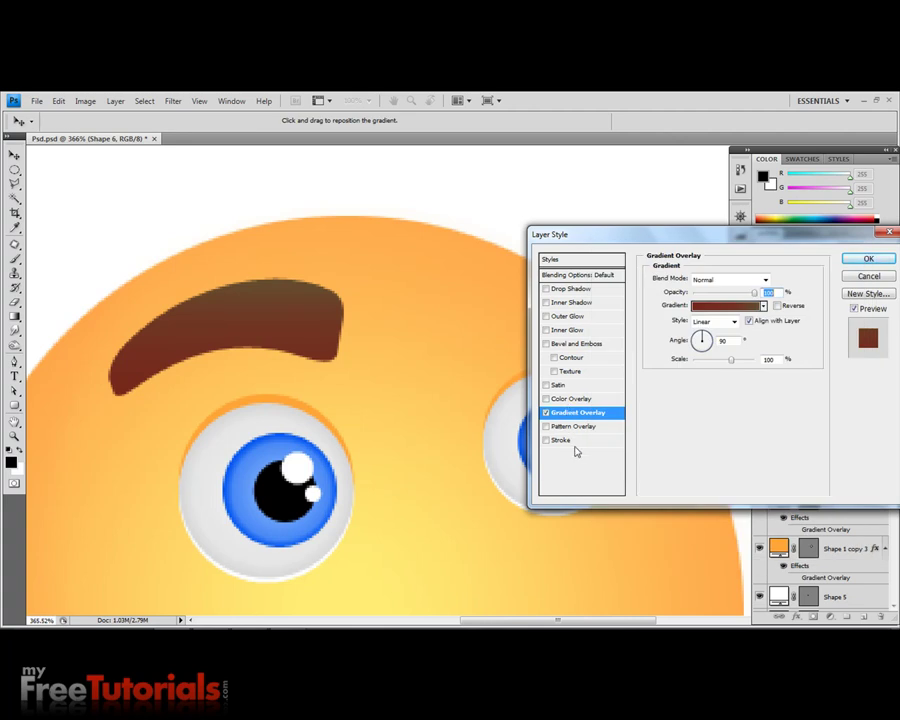
- Set the Gradient Overlay angle to 98° and apply the style
double_click(718, 342)
text(98)
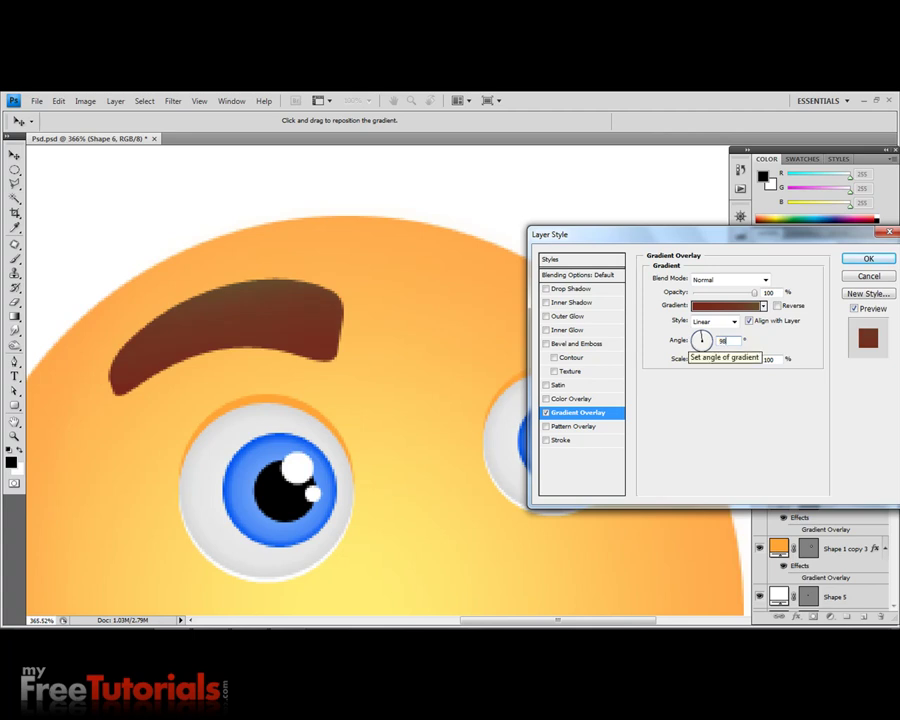
key(Return)
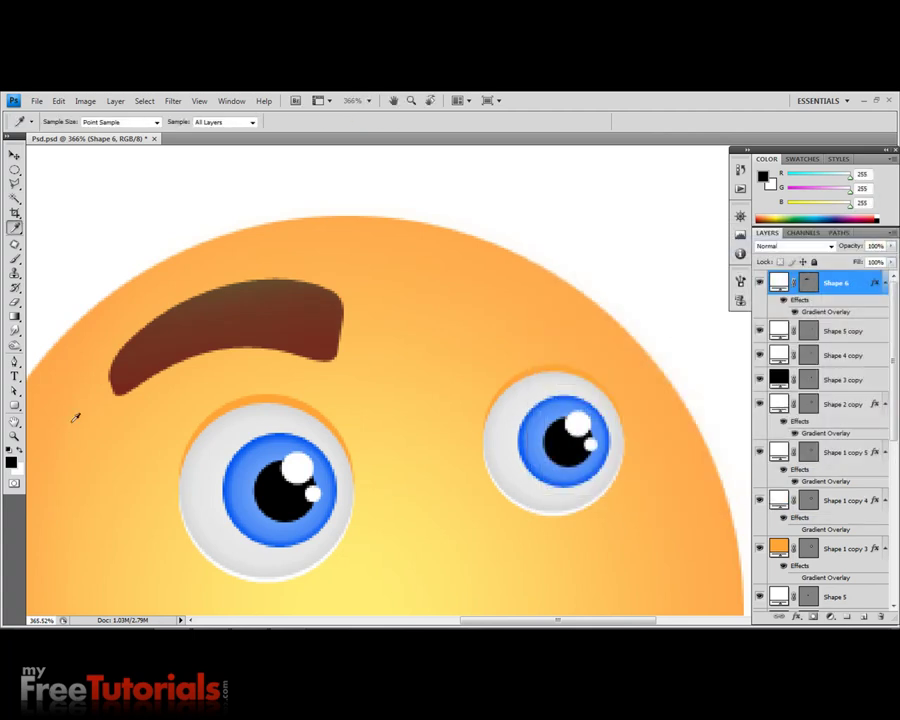
- At actual pixel size, fine-tune the gradient's reddish-brown left stop colour
click(13, 437)
right_click(222, 444)
click(236, 465)
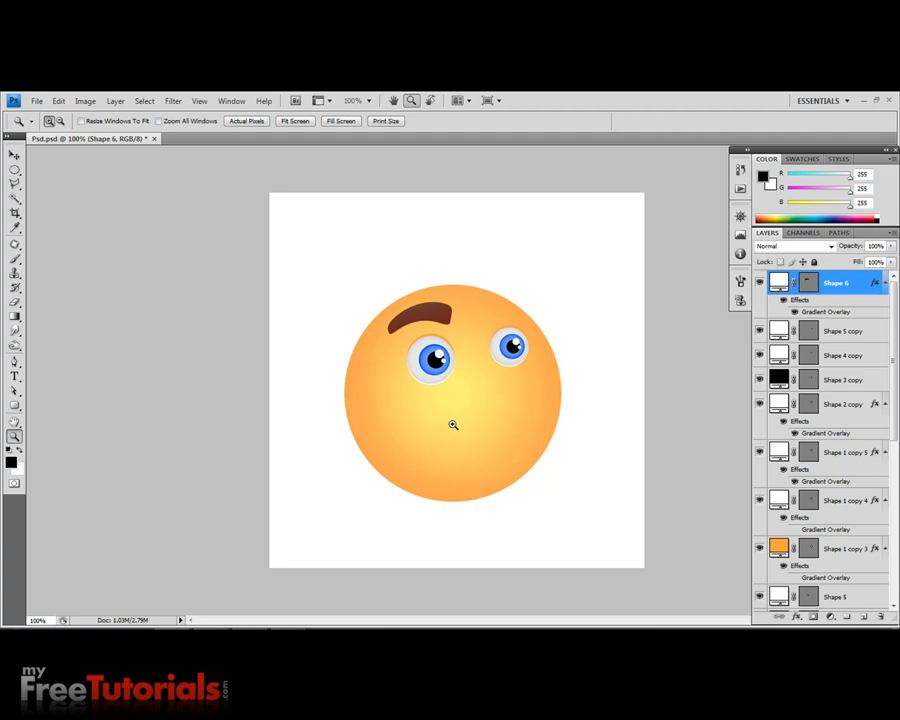
double_click(821, 312)
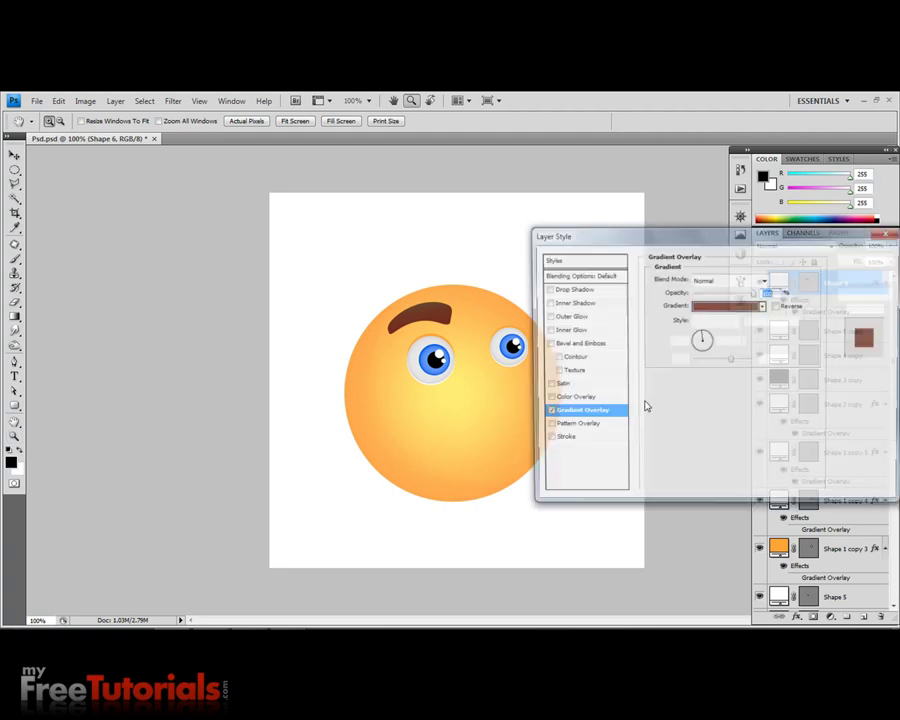
click(719, 314)
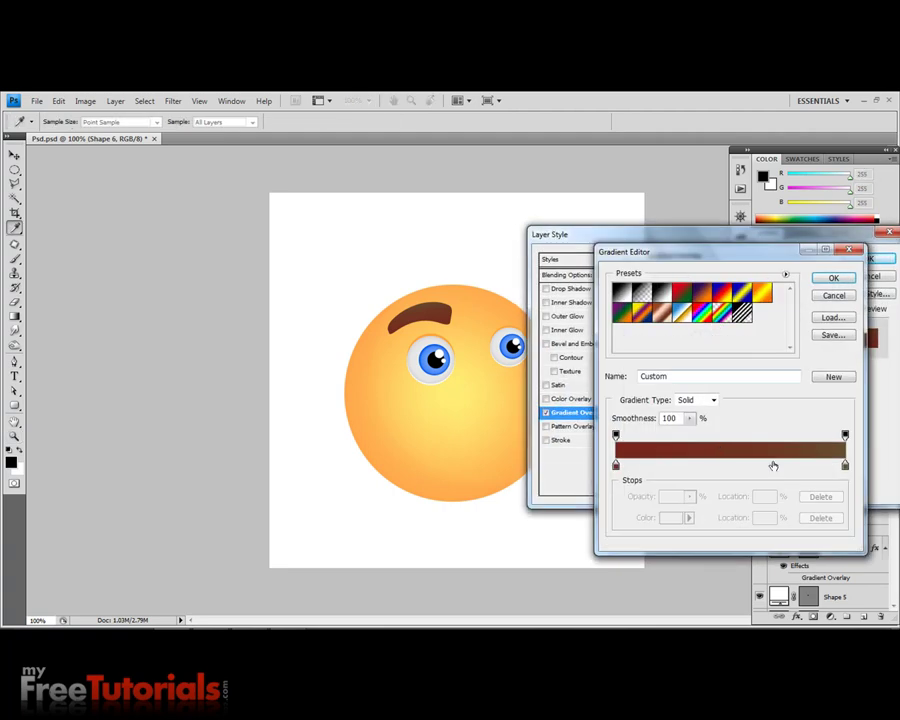
click(616, 466)
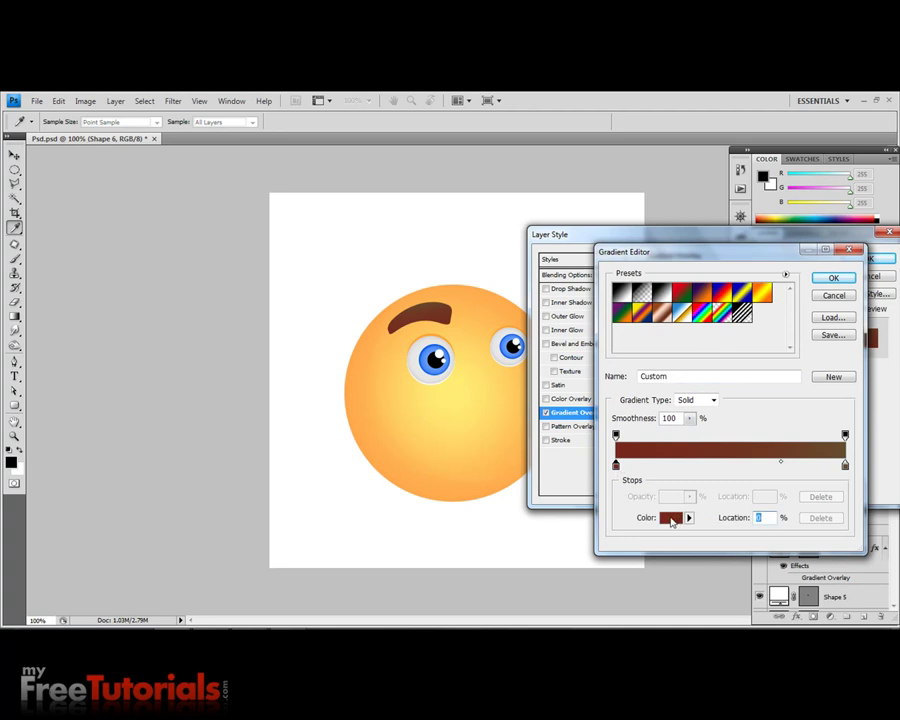
click(674, 517)
click(675, 382)
click(682, 379)
click(848, 306)
click(848, 279)
click(869, 259)
- Rotate the eyebrow by about 8 degrees with Free Transform
key(z)
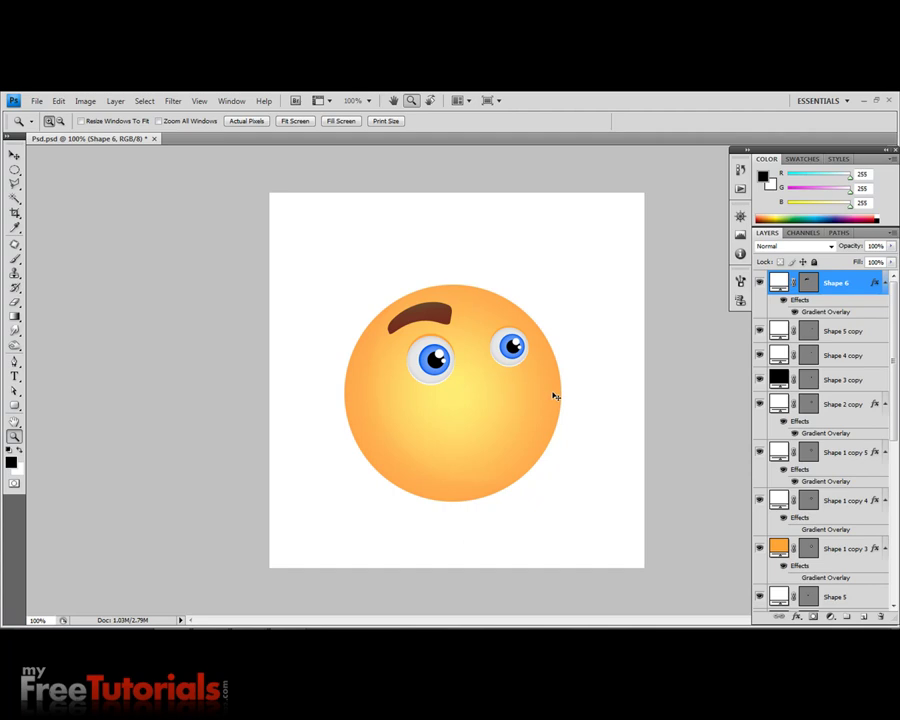
key(ctrl+t)
mouse_move(496, 385)
mouse_down()
mouse_move(493, 340)
mouse_move(444, 327)
mouse_up()
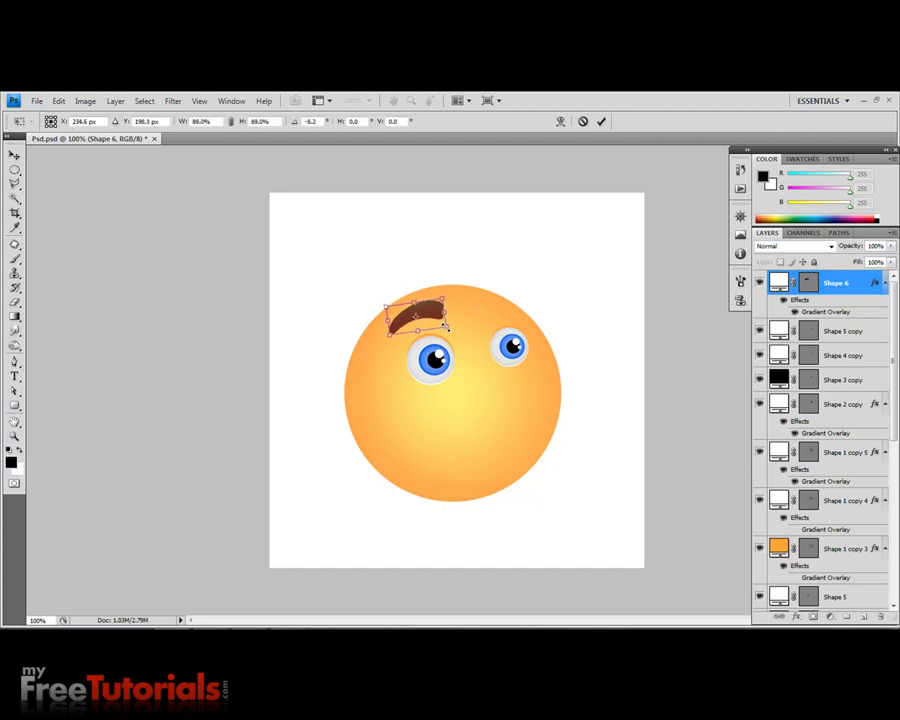
key(Return)
key(z)
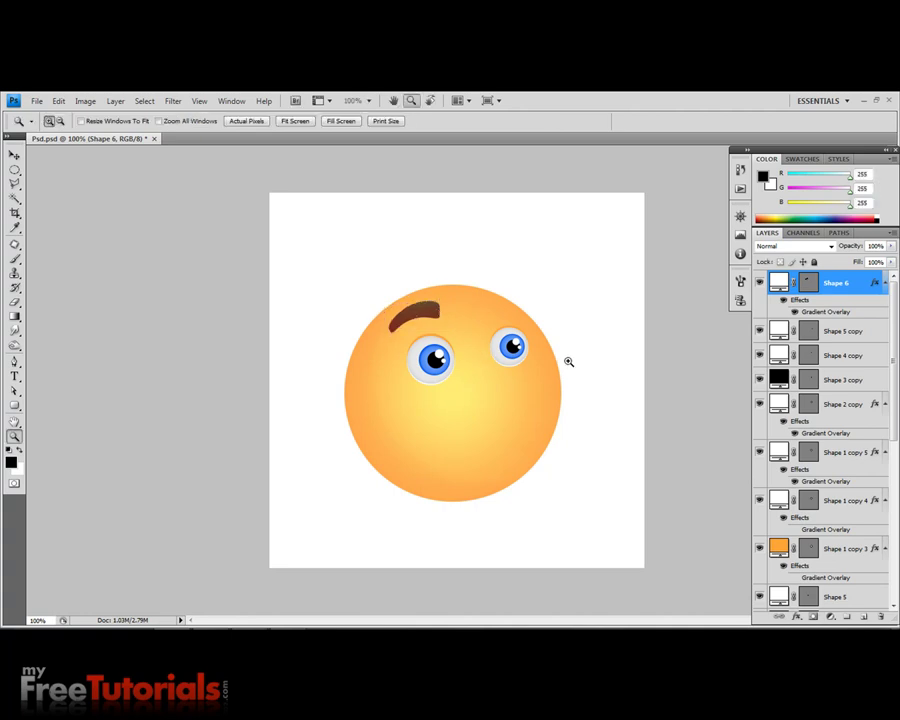
- Duplicate the Shape 6 eyebrow layer and nudge the copy down
right_click(865, 287)
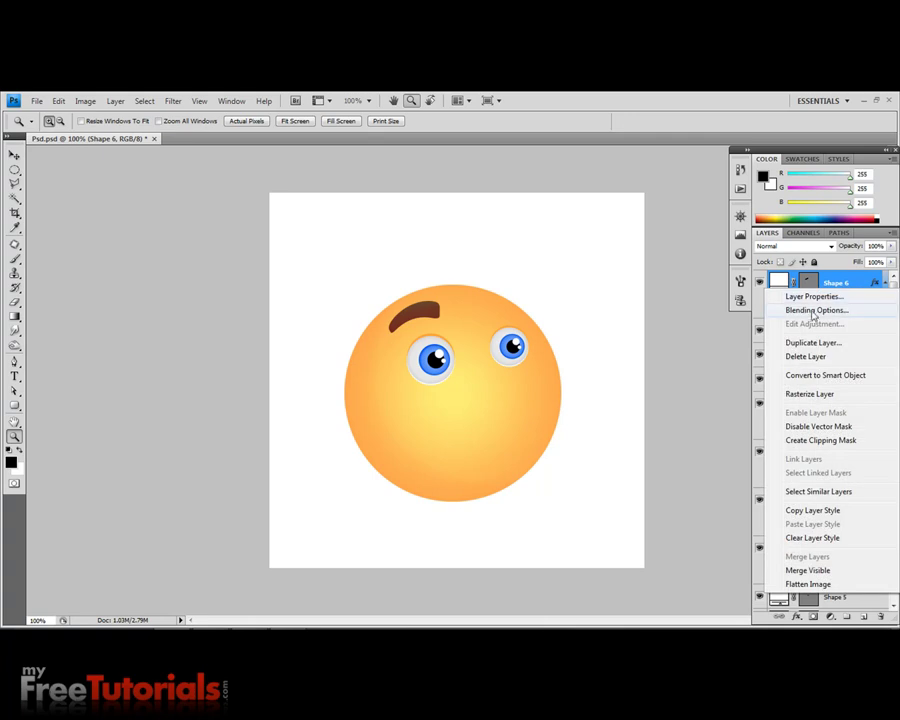
click(813, 342)
click(560, 257)
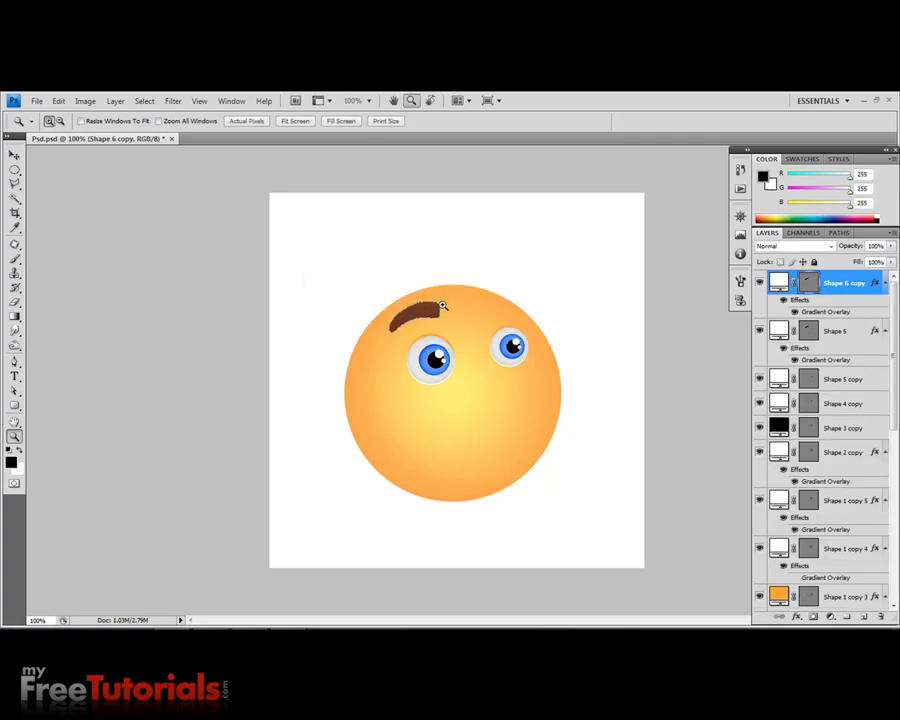
click(15, 155)
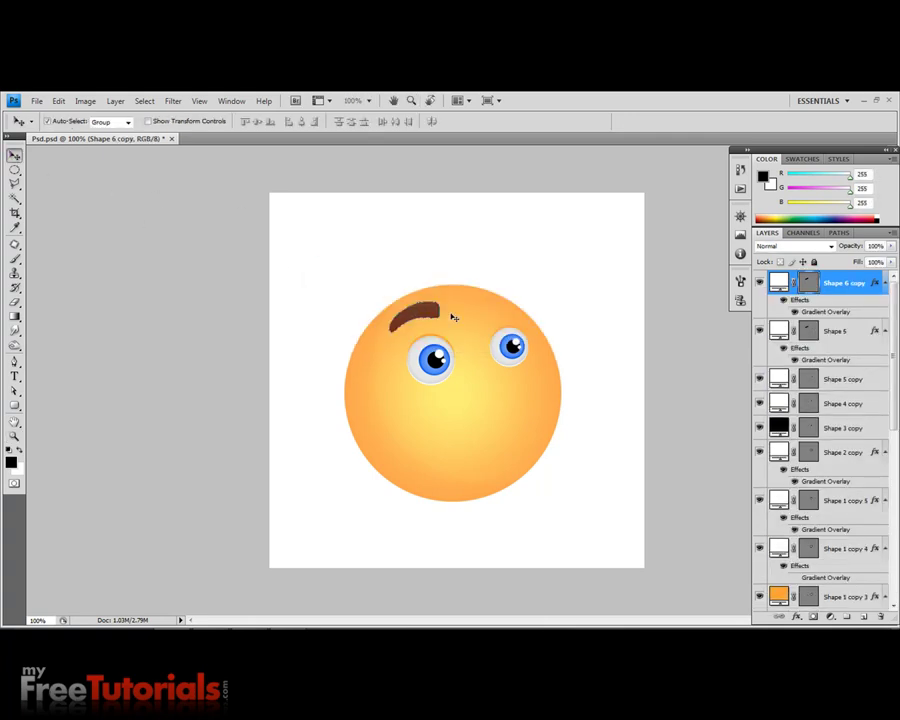
key(Down)
key(Down)
key(Down)
key(Down)
key(Down)
- Hide the copy's gradient overlay, fill it orange, and place it beneath Shape 6
click(795, 311)
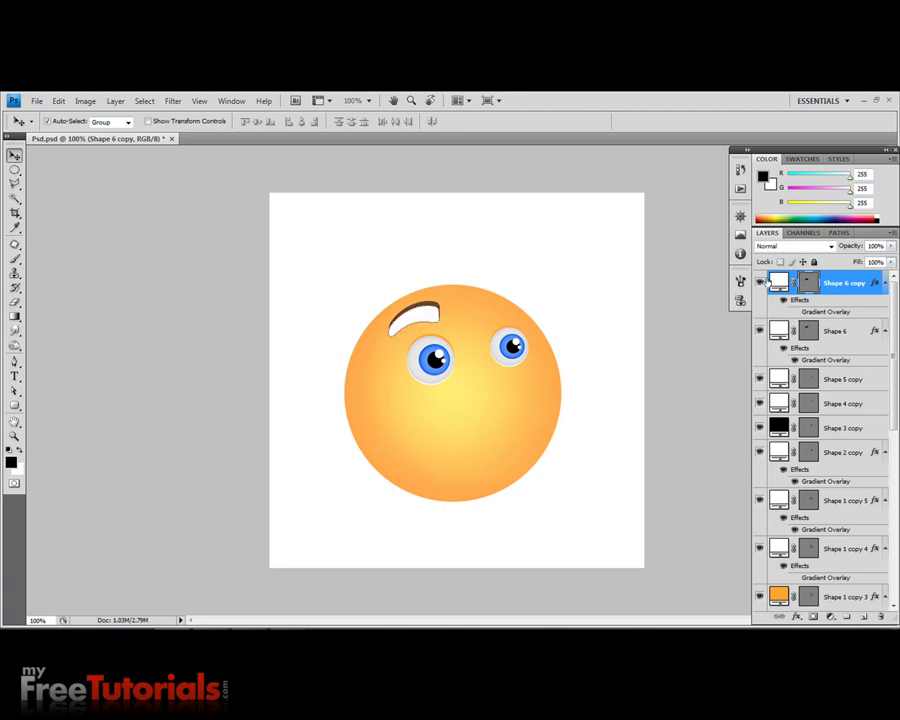
double_click(776, 283)
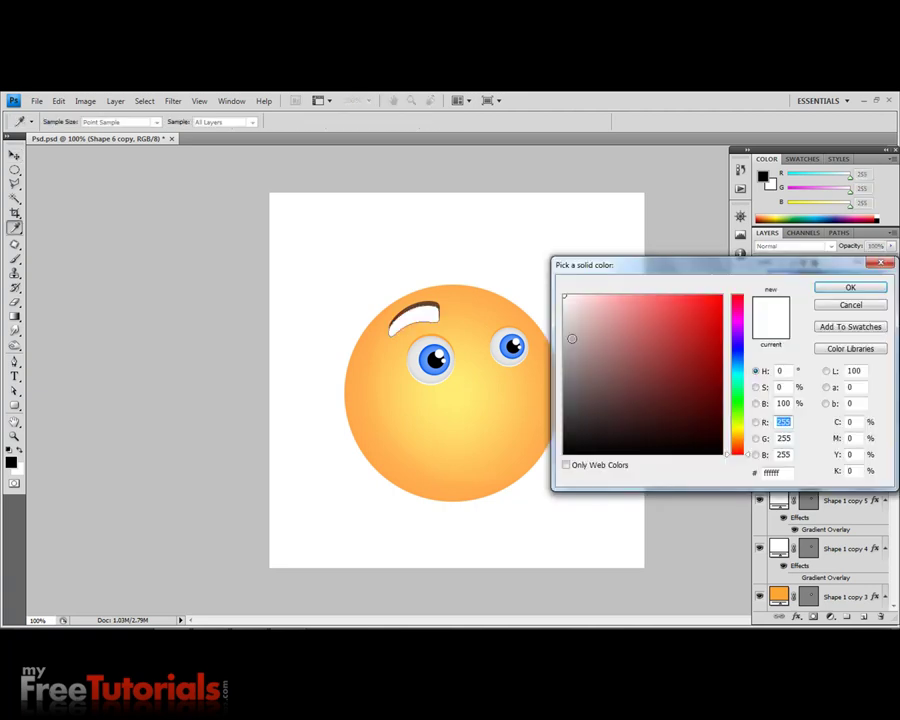
click(532, 459)
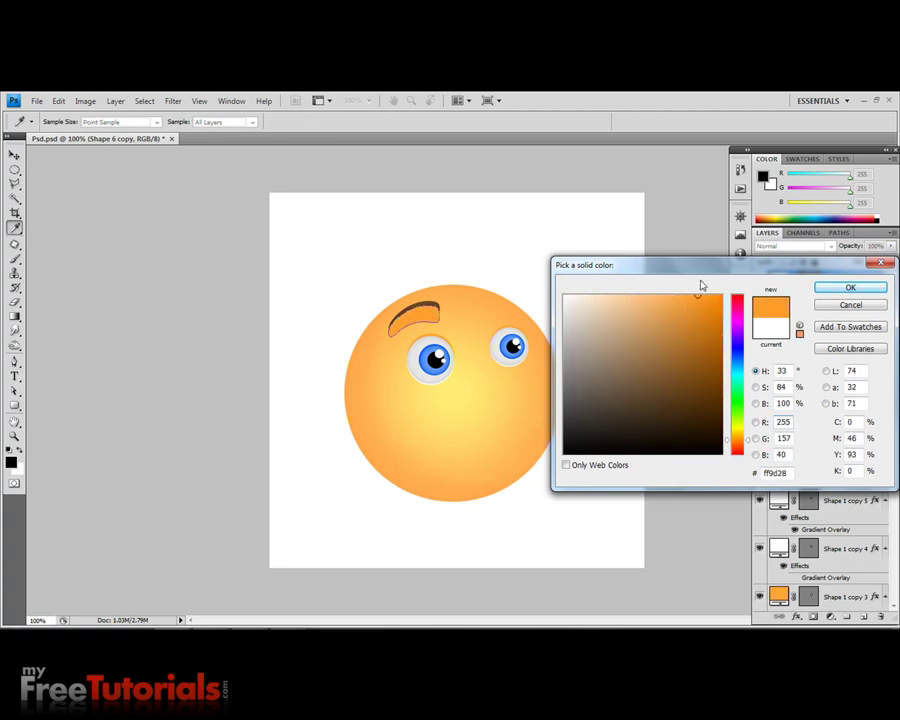
click(850, 287)
drag(850, 288, 828, 366)
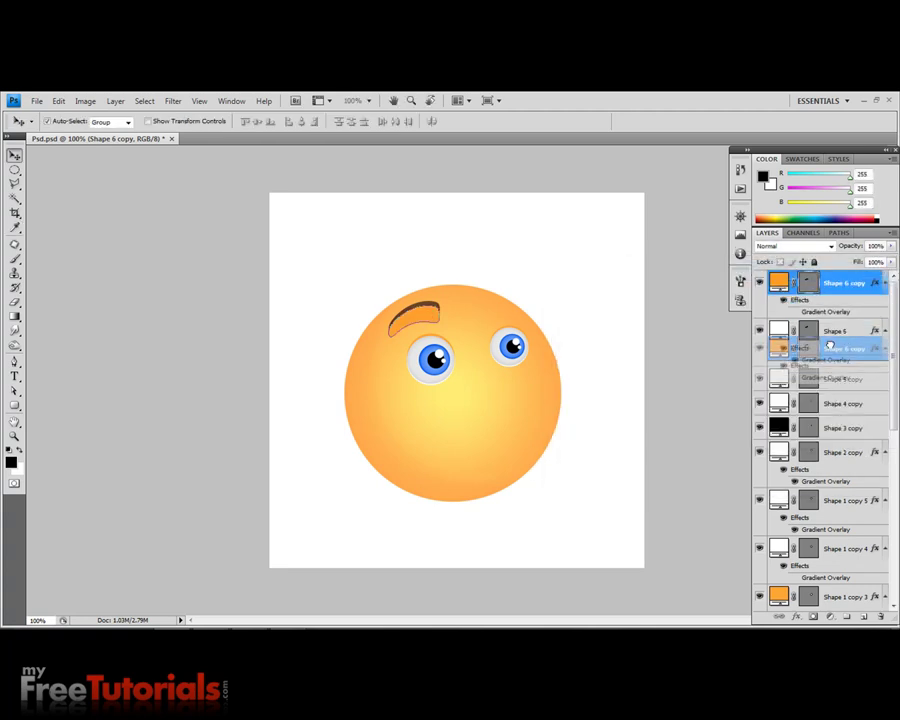
key(Up)
key(Up)
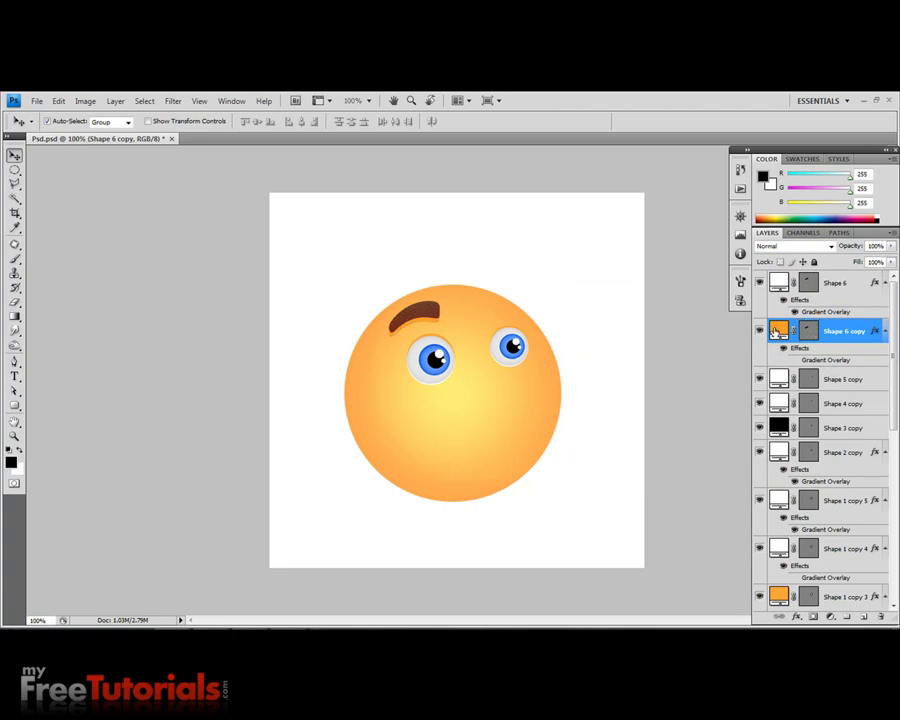
- Change the copy's fill to a brighter orange, ffa537
double_click(778, 331)
click(722, 294)
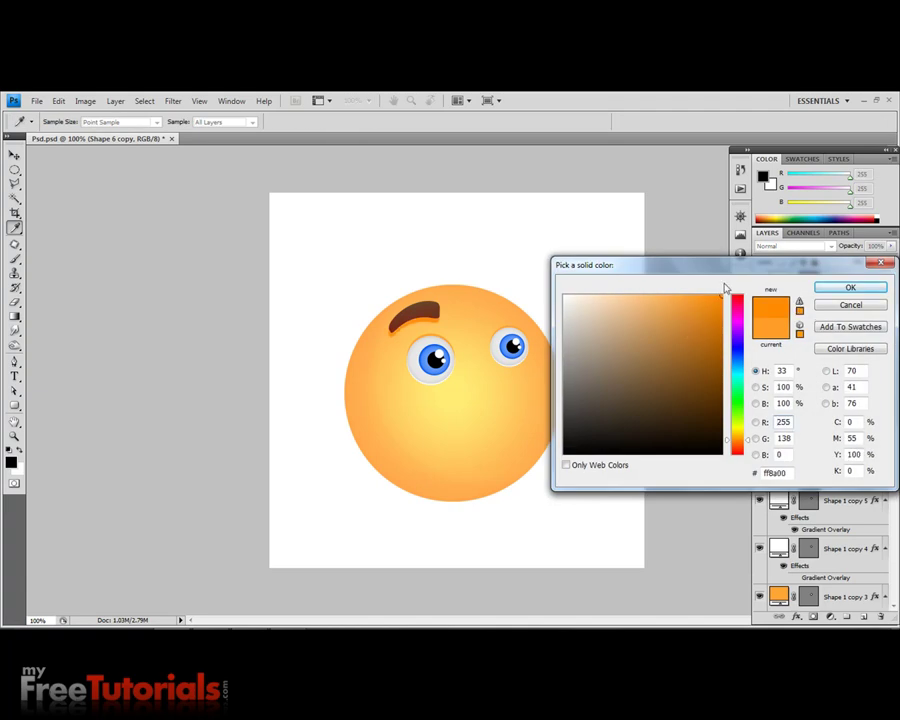
key(Return)
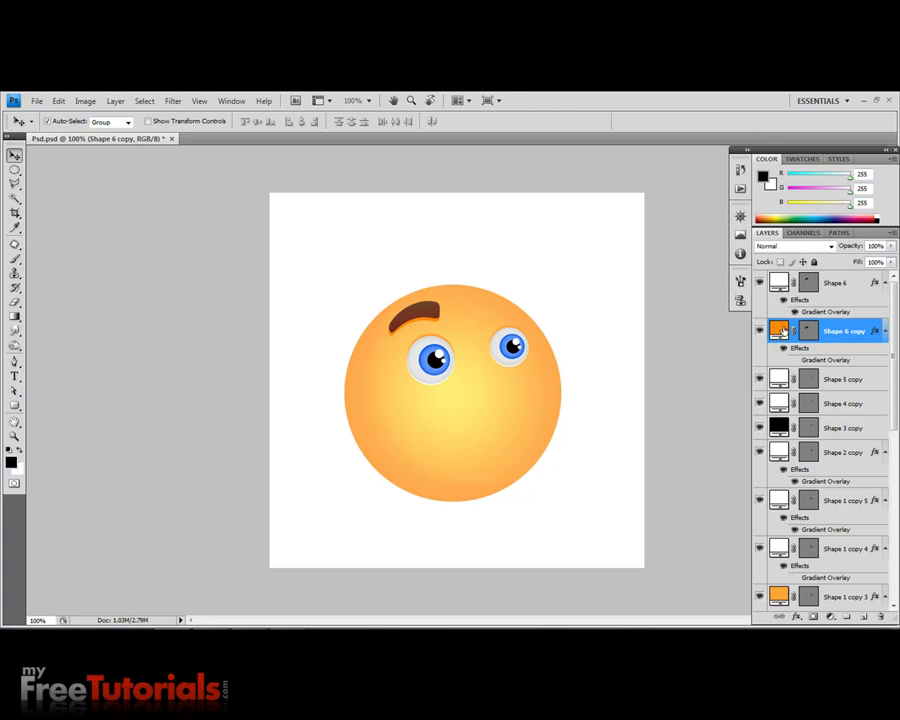
double_click(786, 330)
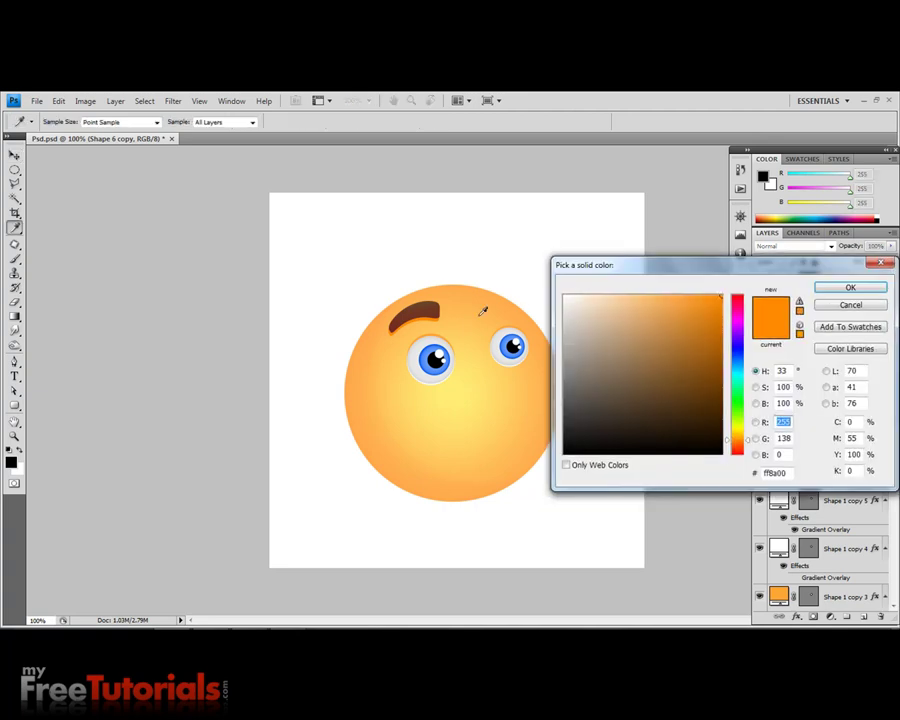
click(428, 336)
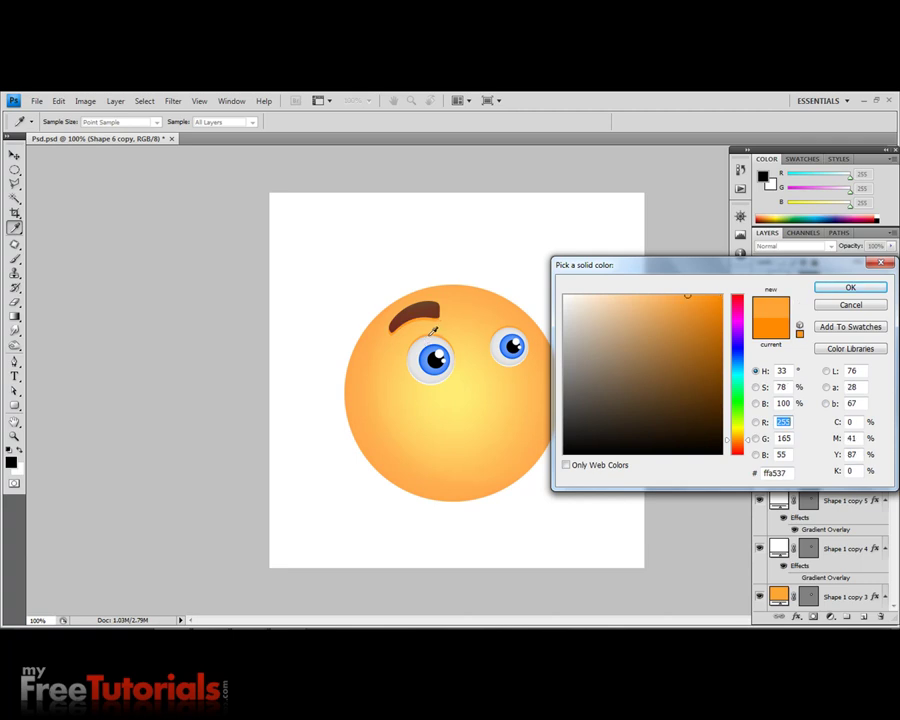